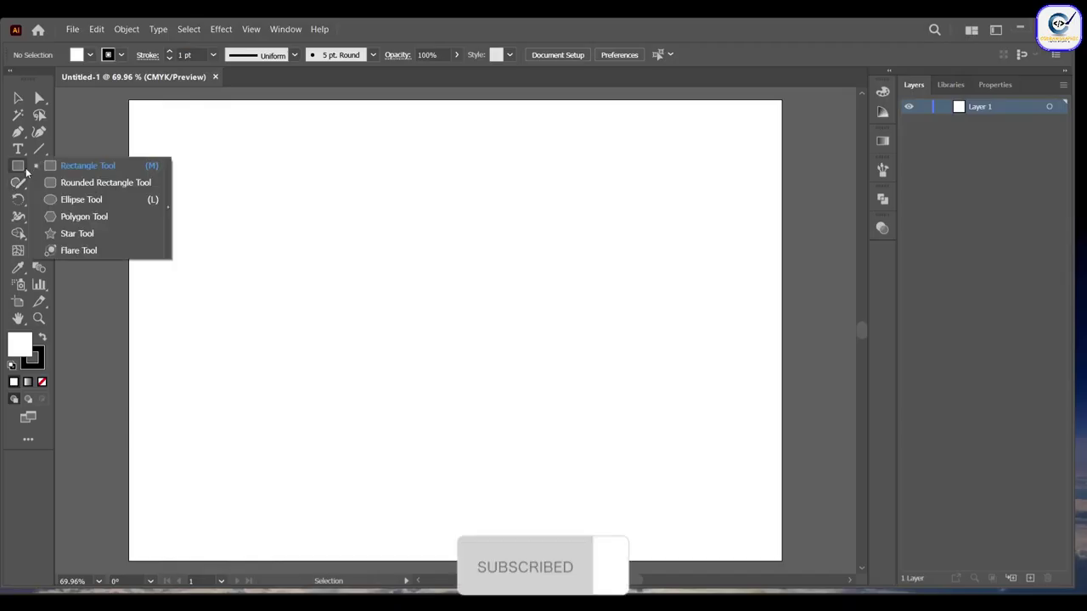
Switch to the Ellipse tool from the Rectangle tool flyout.
left_click_drag(18, 165, 85, 199)
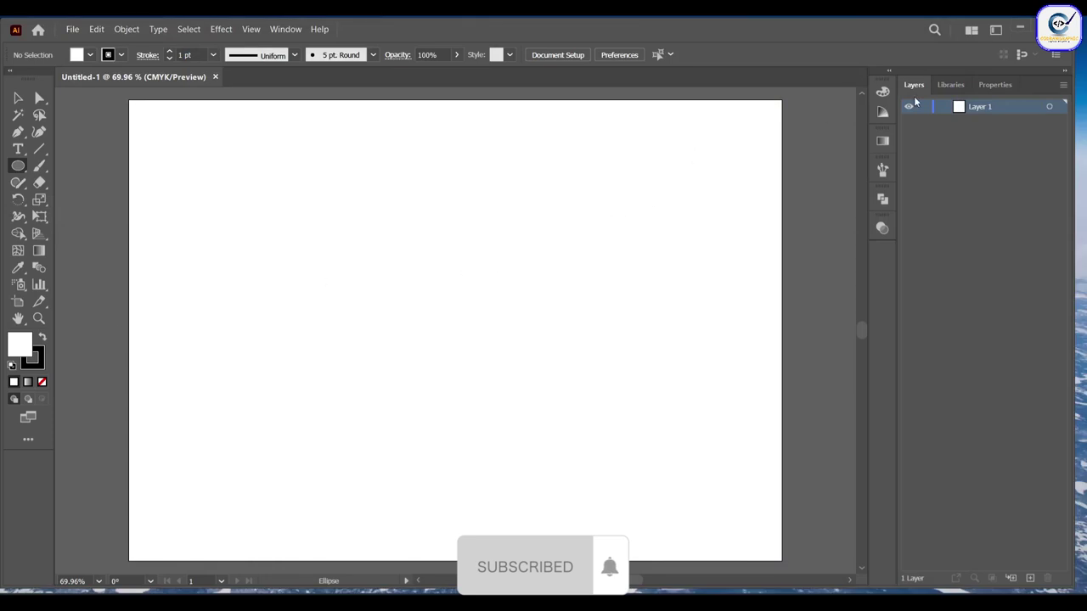
Draw a tall ellipse filled C24 M75 Y100 K19 with no stroke.
left_click(882, 91)
left_click(721, 201)
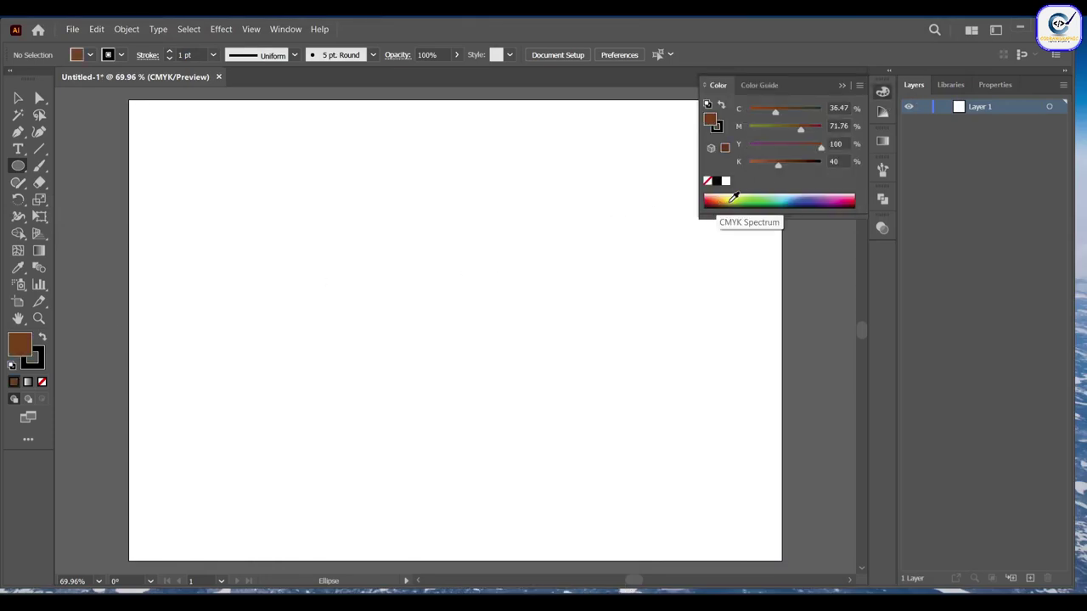
left_click(726, 201)
left_click(764, 109)
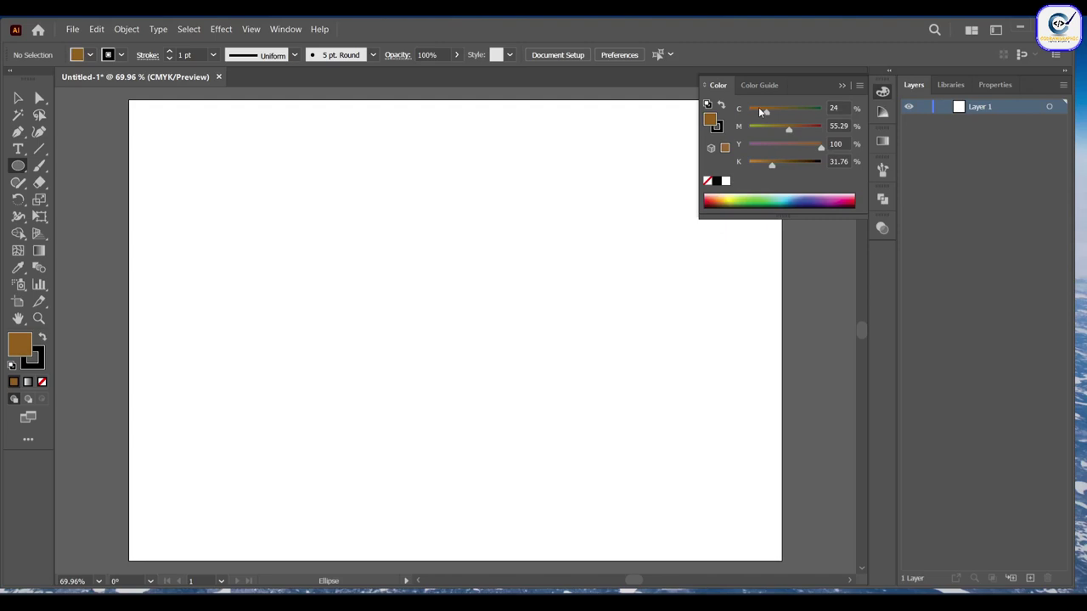
left_click(803, 128)
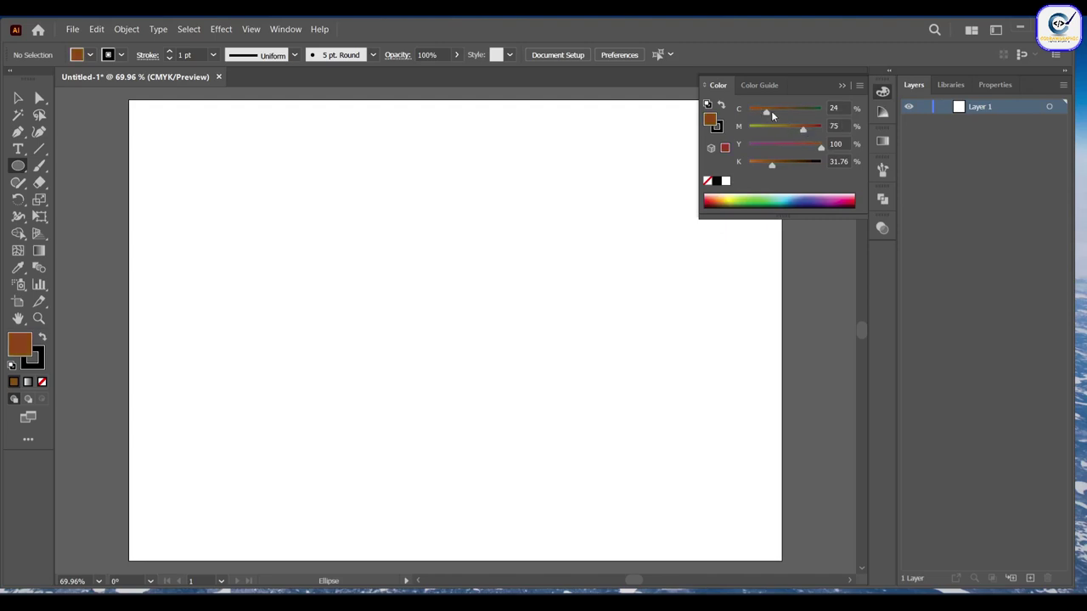
left_click(763, 162)
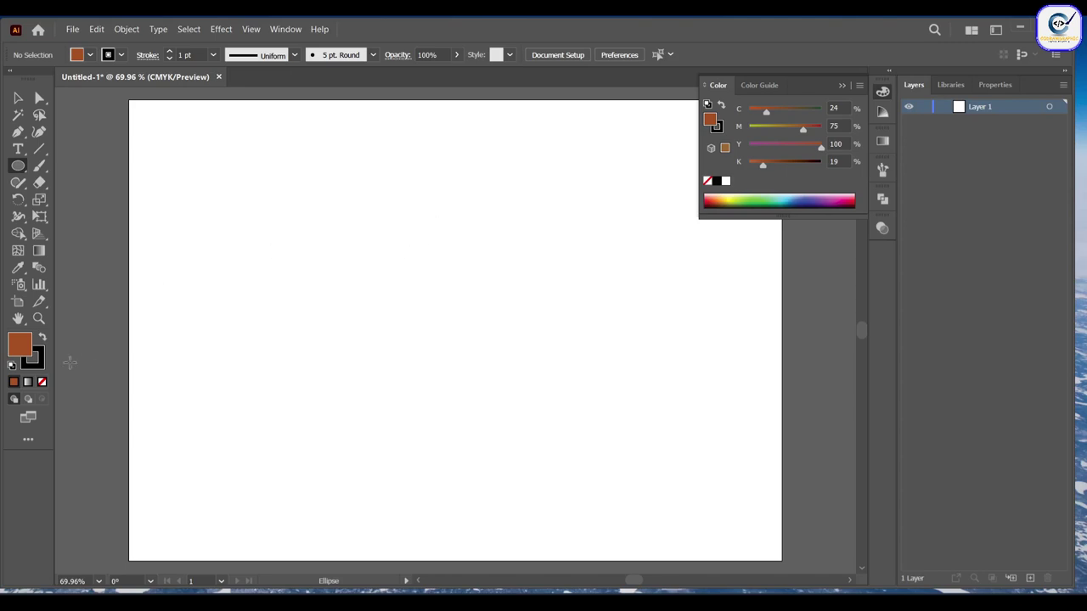
left_click(41, 382)
left_click_drag(378, 216, 434, 353)
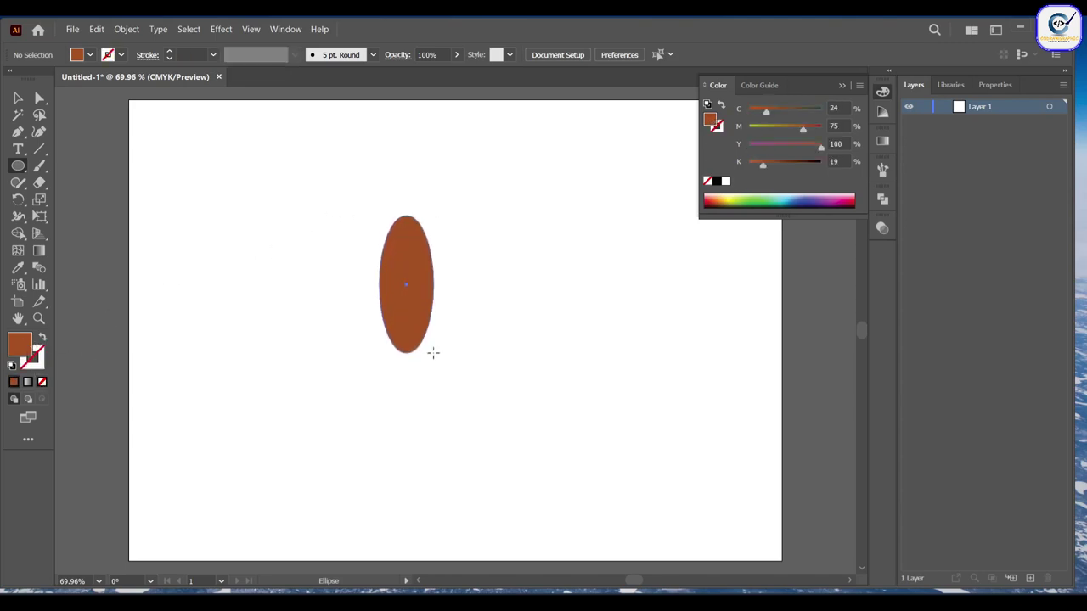
Copy the brown ellipse and paste it in front of itself.
key("v")
left_click(97, 29)
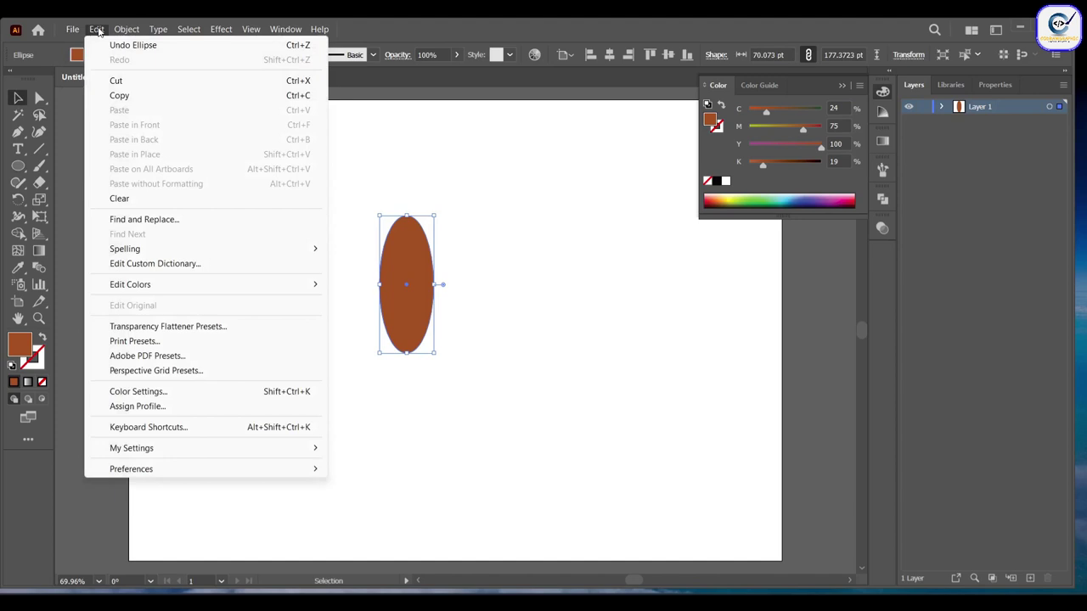
left_click(118, 95)
left_click(97, 29)
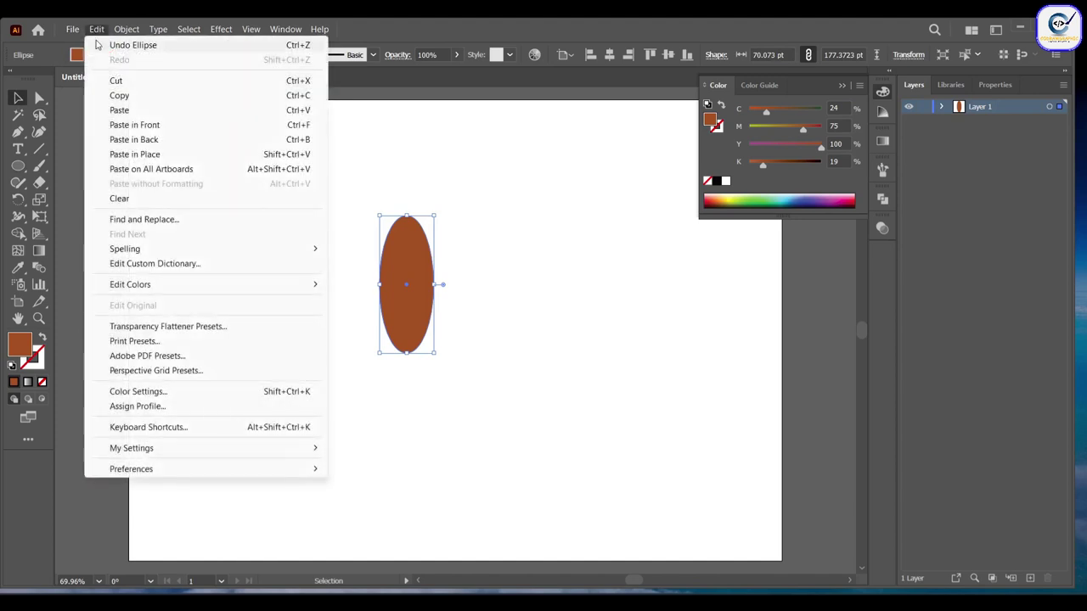
left_click(153, 128)
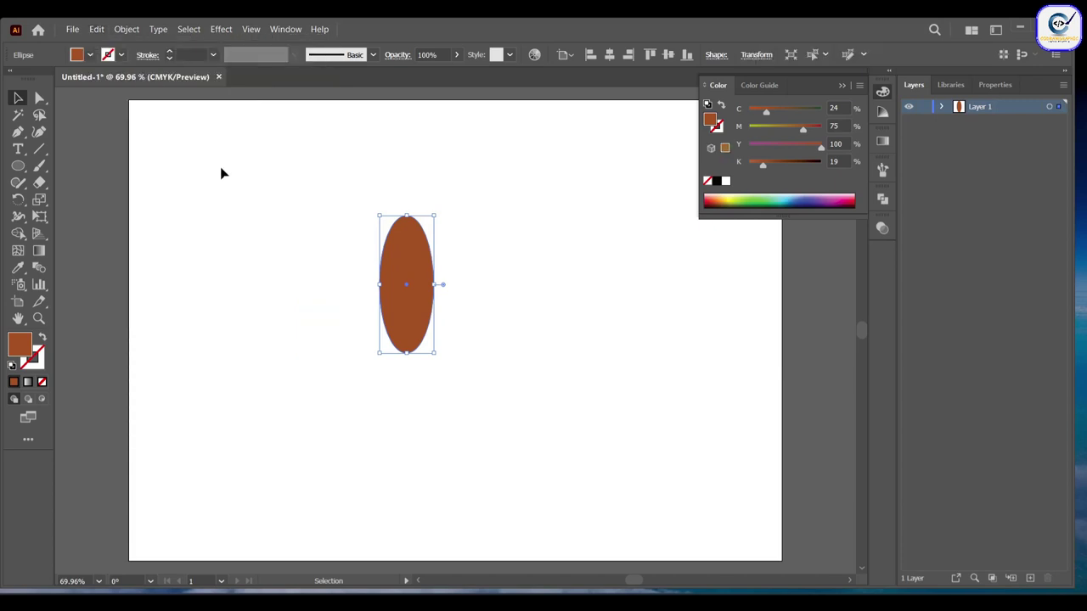
Recolour the front copy to a redder orange, C12 M68 Y89.8 K0.
left_click(813, 126)
left_click(719, 202)
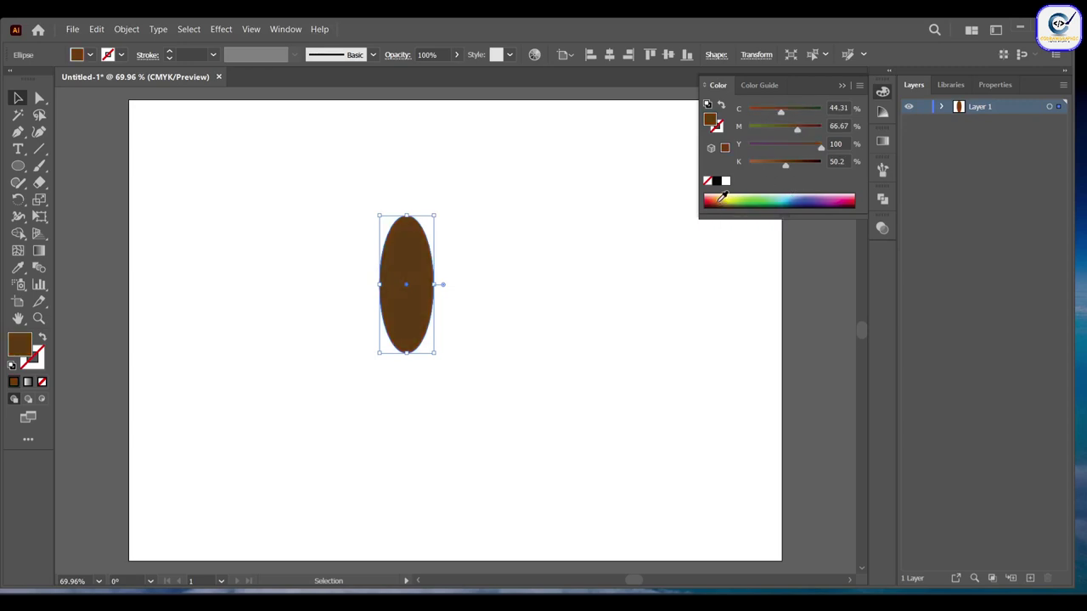
left_click(768, 111)
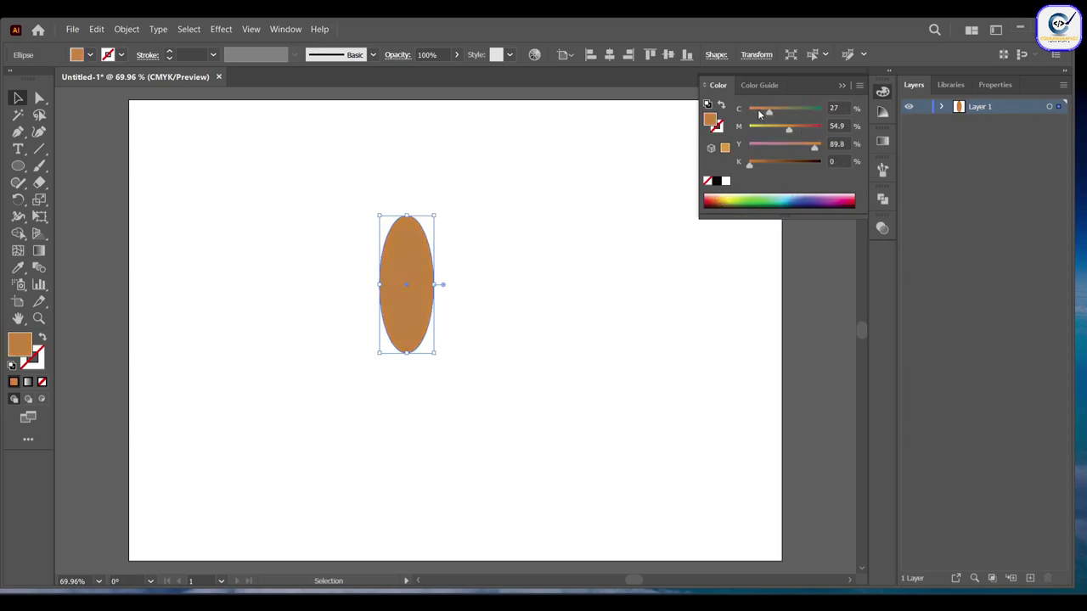
left_click(798, 125)
Resize the orange copy slightly so a thin brown rim shows below.
left_click_drag(408, 353, 408, 351)
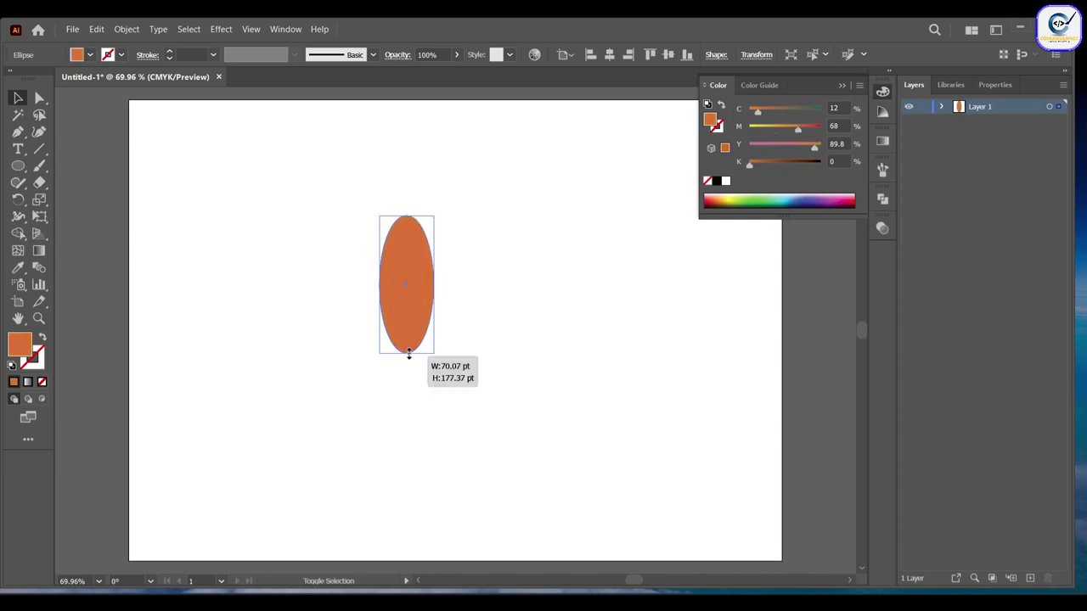
scroll(408, 353, "up", 2)
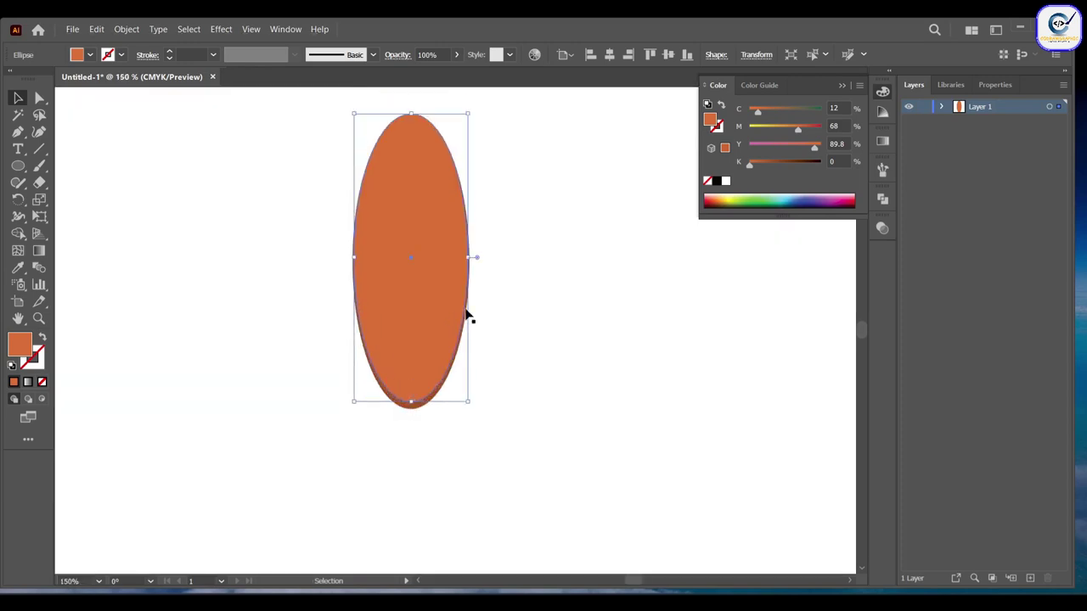
scroll(468, 313, "up", 1)
left_click(385, 431)
left_click(386, 348)
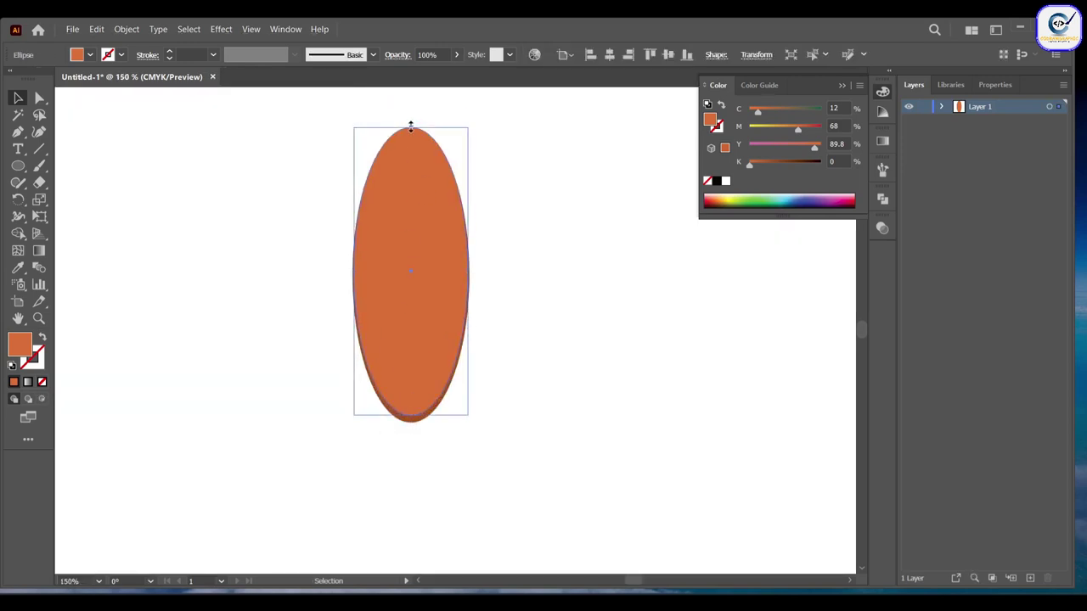
left_click_drag(411, 125, 411, 121)
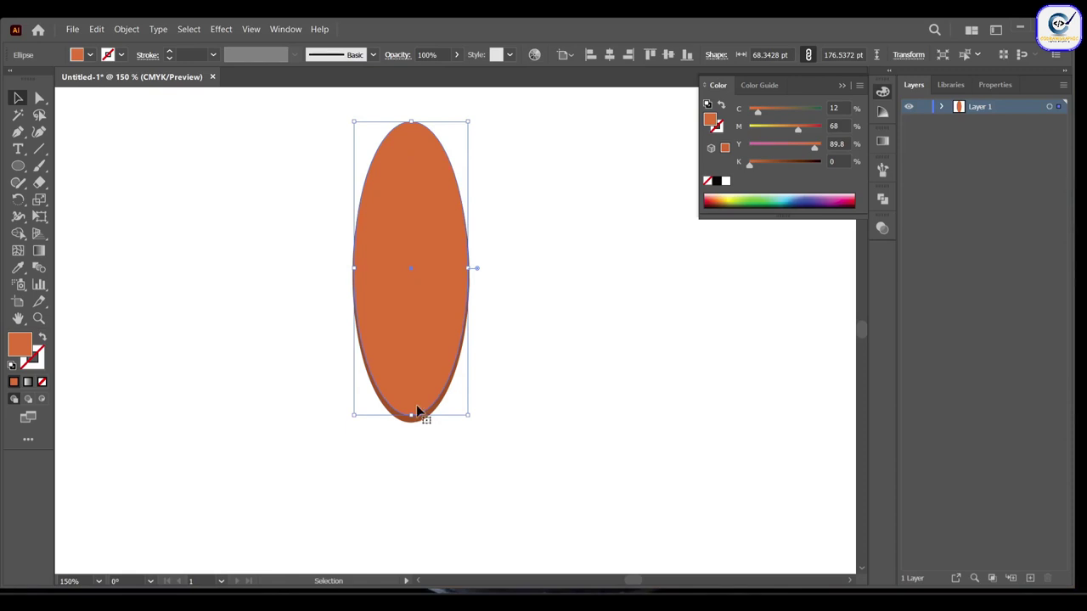
left_click_drag(354, 120, 358, 126)
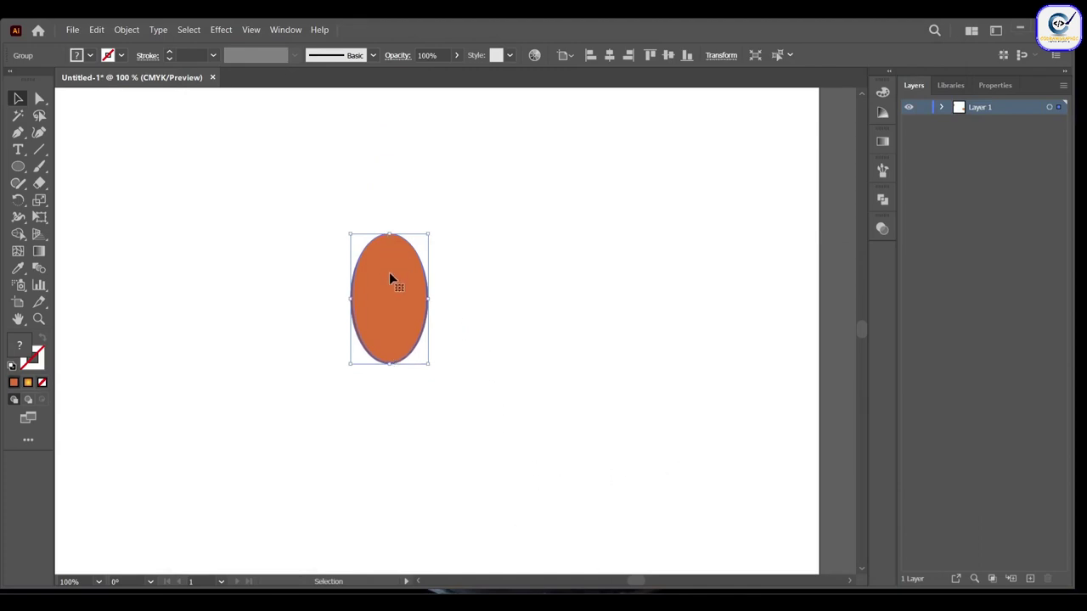
Ungroup the two ellipses.
key("ctrl+F9")
right_click(393, 298)
left_click(564, 355)
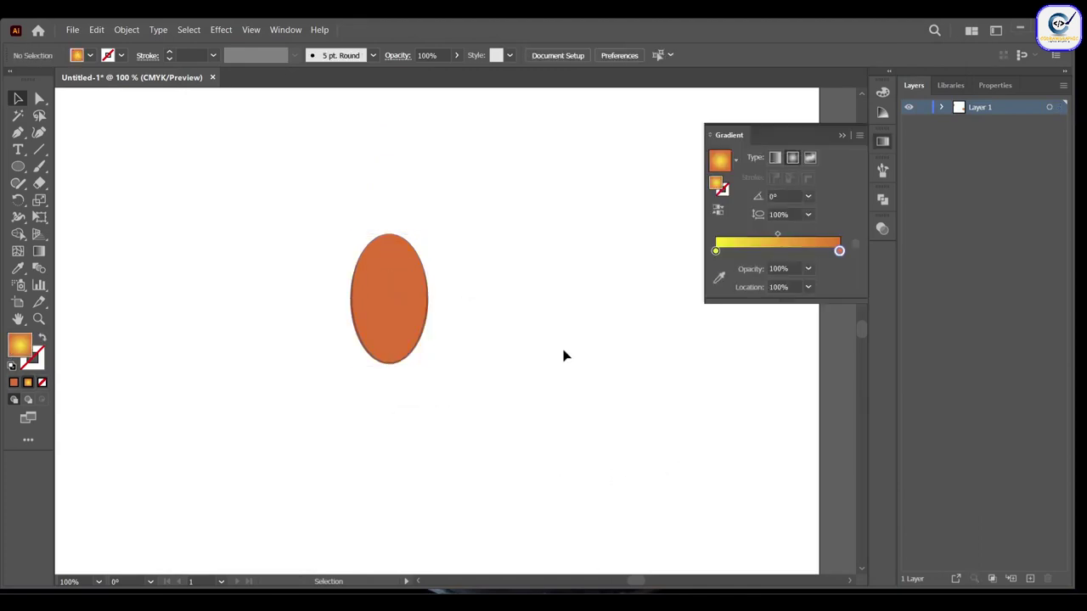
left_click(849, 136)
left_click(405, 301)
right_click(404, 298)
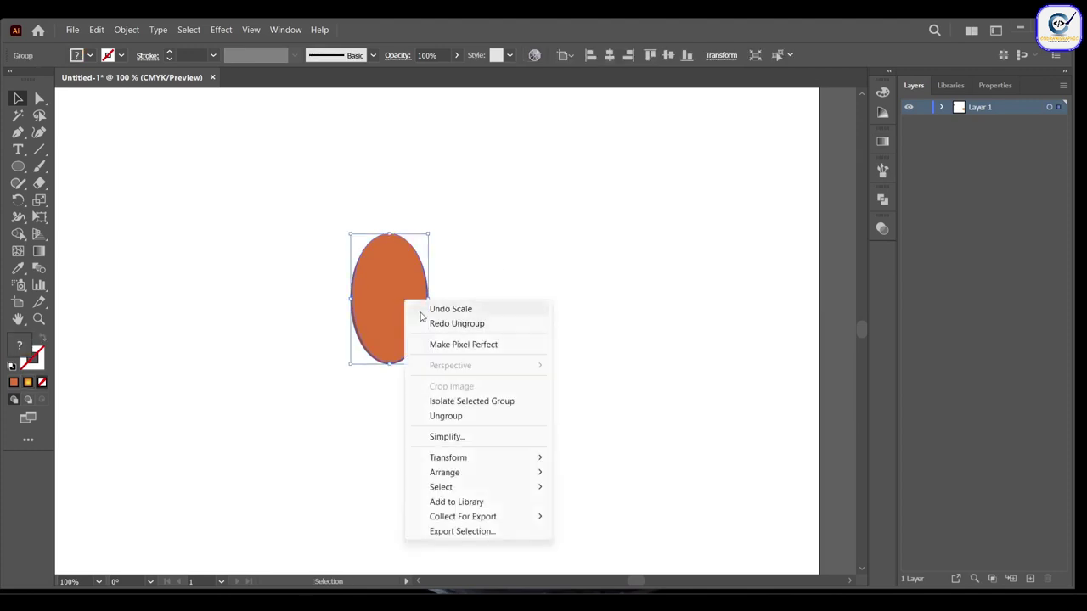
left_click(458, 415)
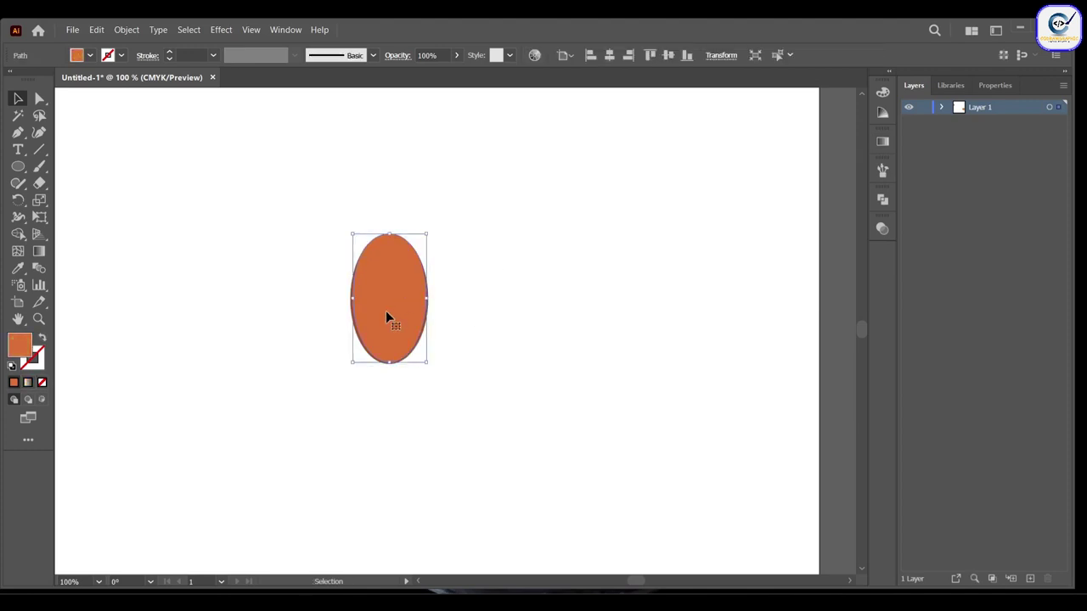
Try a radial gradient, undo it, and duplicate the plain orange ellipse to the lower right.
left_click(882, 141)
left_click(793, 157)
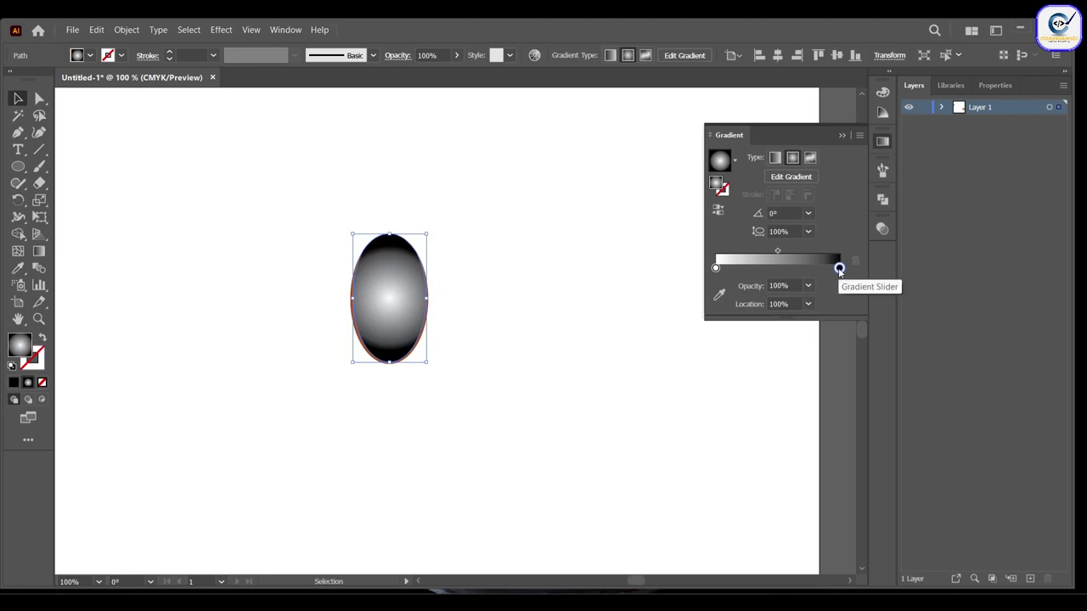
left_click(583, 328)
key("ctrl+z")
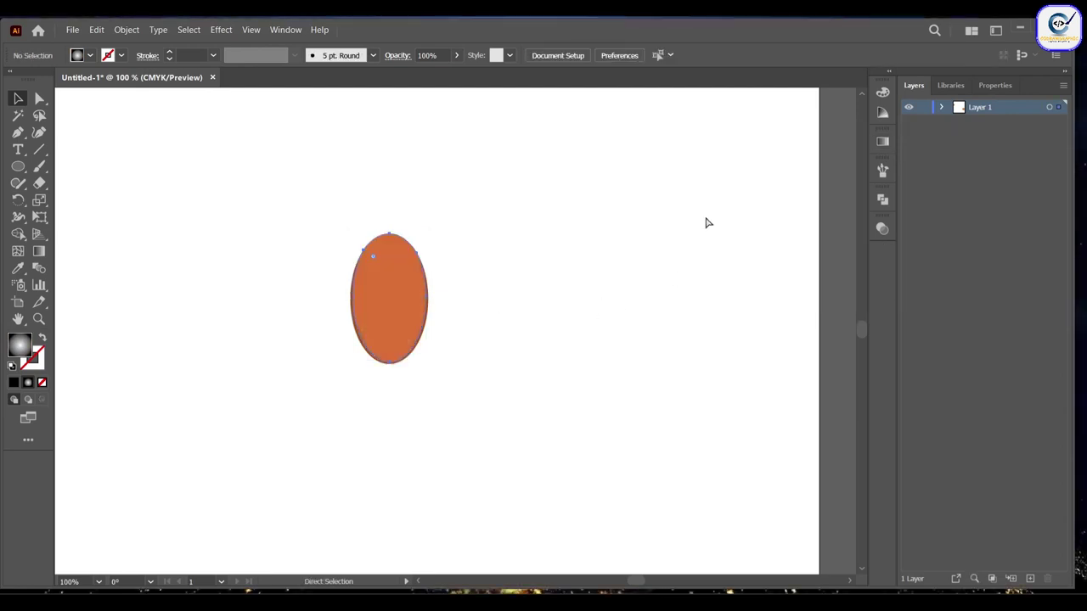
left_click_drag(379, 312, 502, 401, "alt")
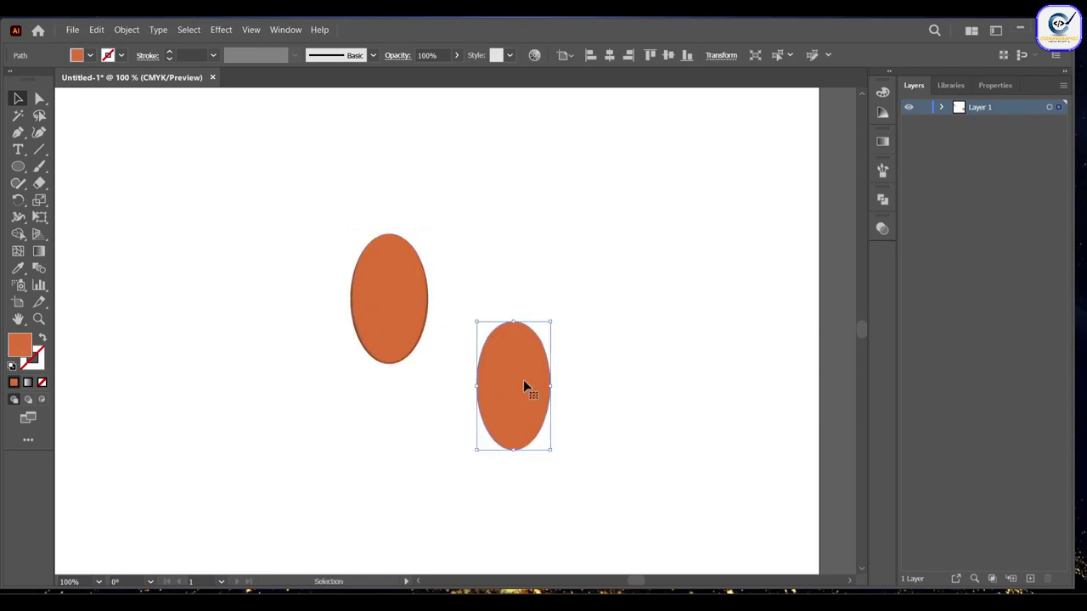
left_click(421, 297)
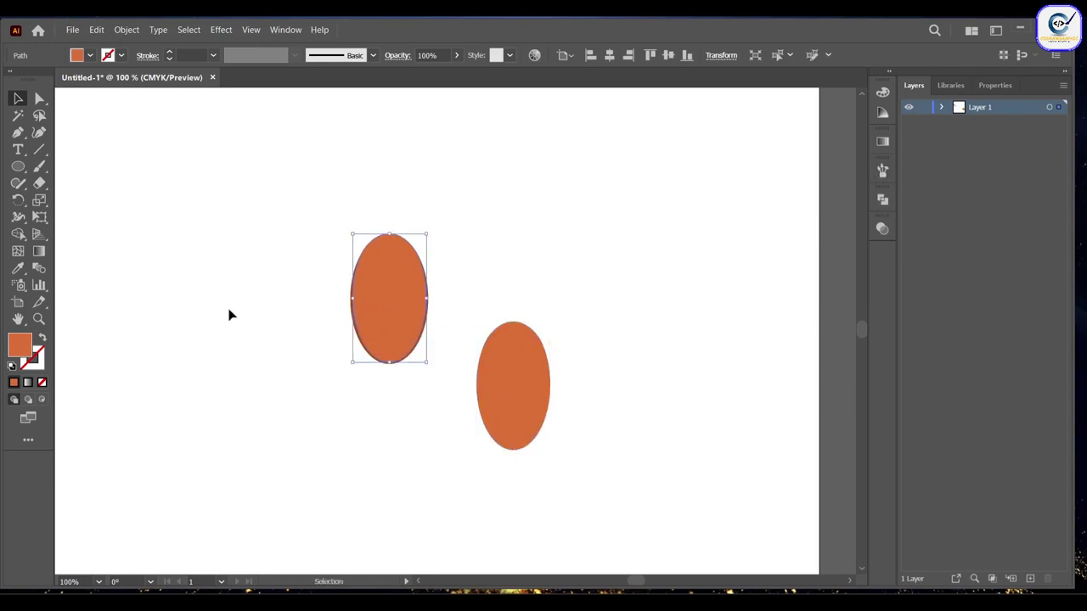
Give the front ellipse a radial gradient with its outer stop sampled orange.
left_click(883, 140)
left_click(719, 160)
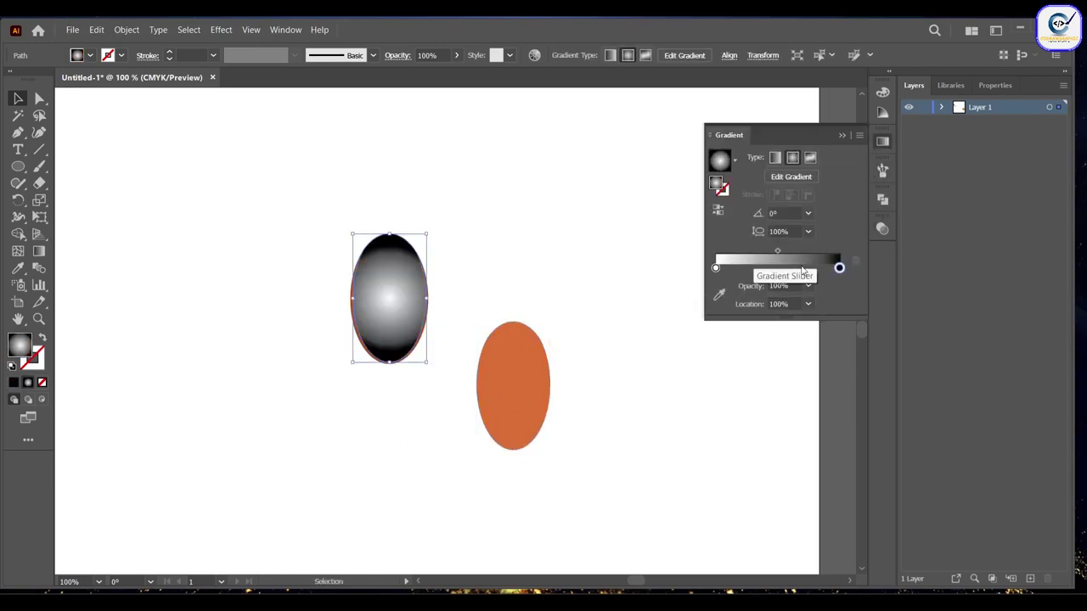
double_click(839, 268)
left_click(657, 366)
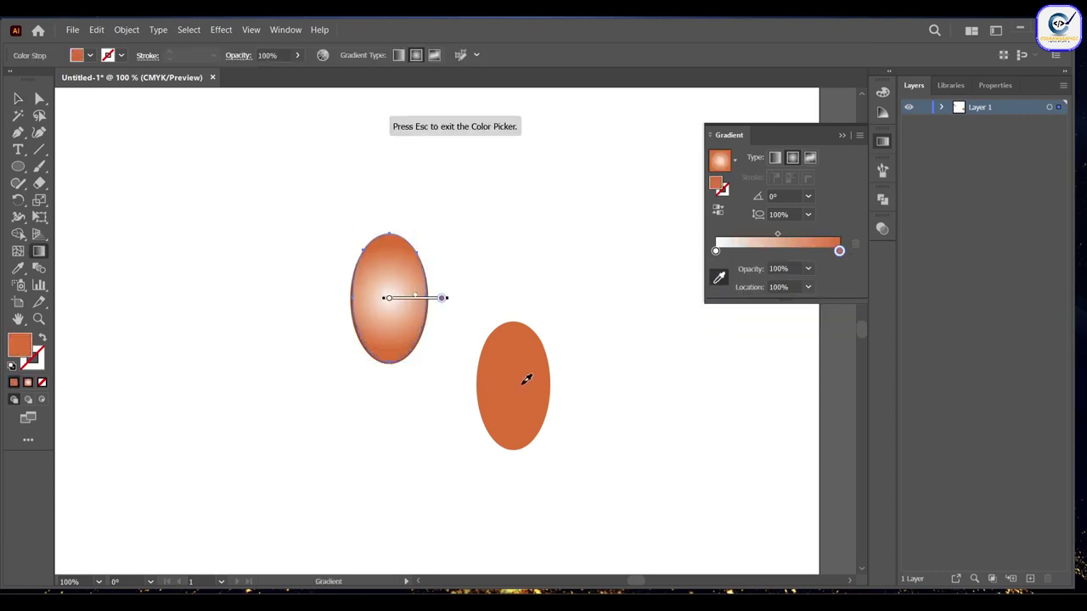
Make the gradient centre yellow and redraw it so the glow sits at the top.
double_click(715, 251)
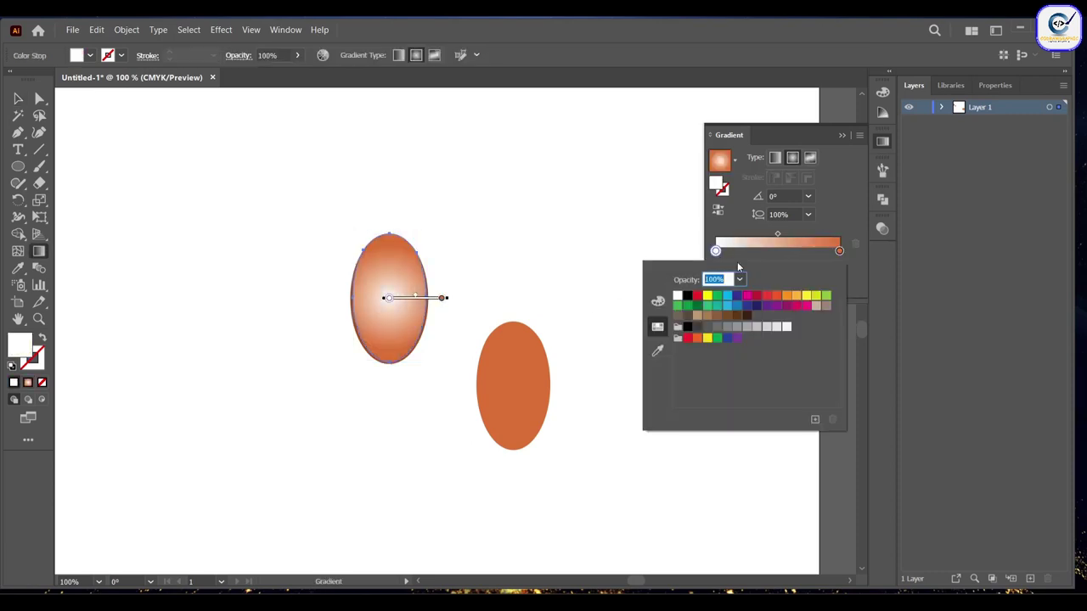
left_click(805, 296)
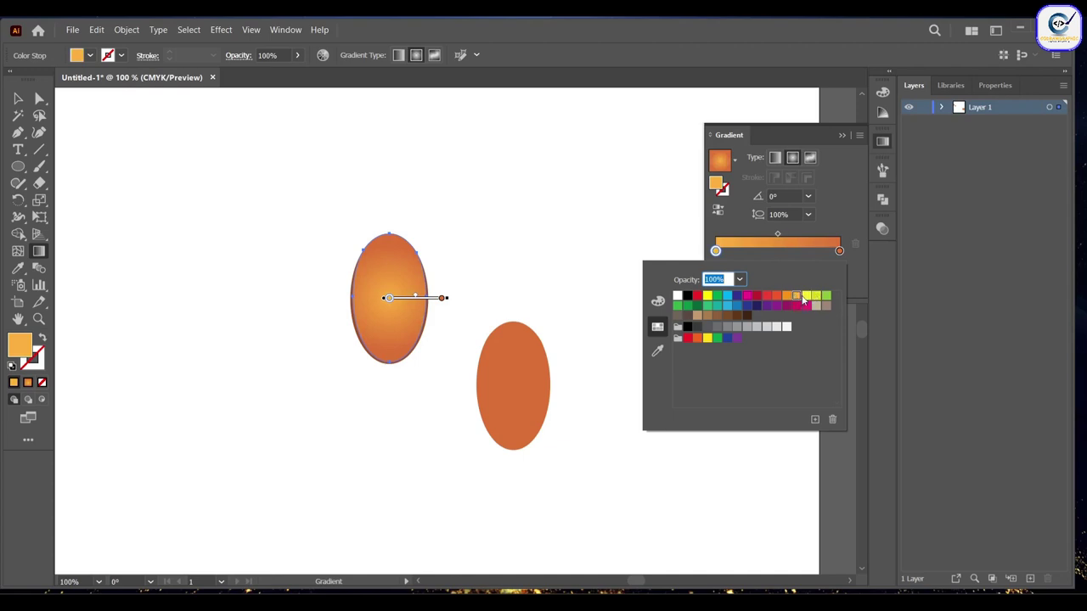
left_click(805, 296)
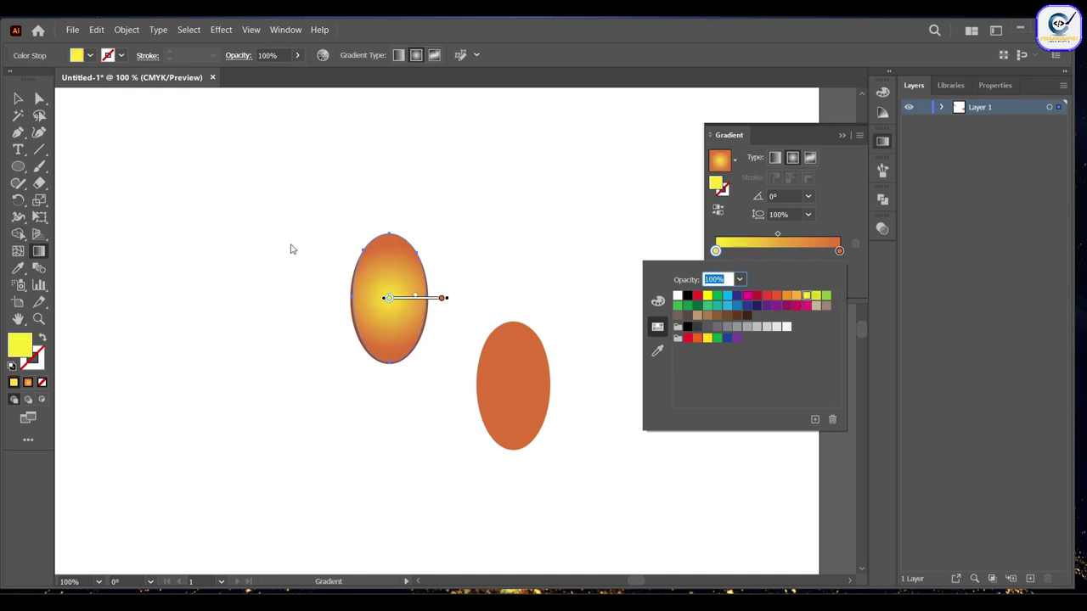
left_click(165, 246)
left_click_drag(389, 197, 385, 301)
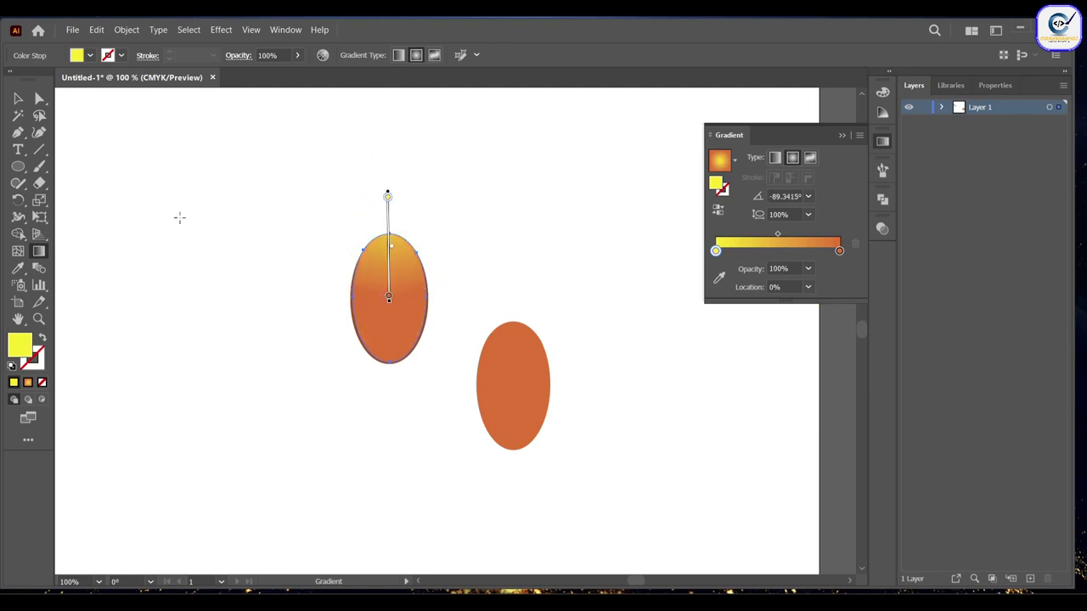
left_click(18, 100)
Group the ellipse and place a copy to its left, sent backward.
right_click(383, 336)
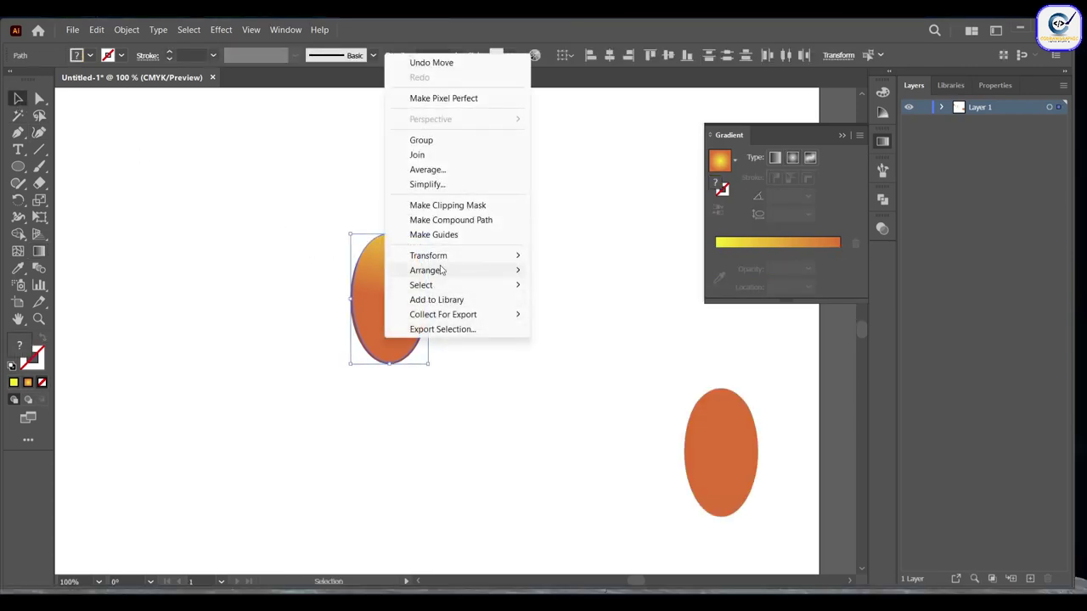
left_click(425, 140)
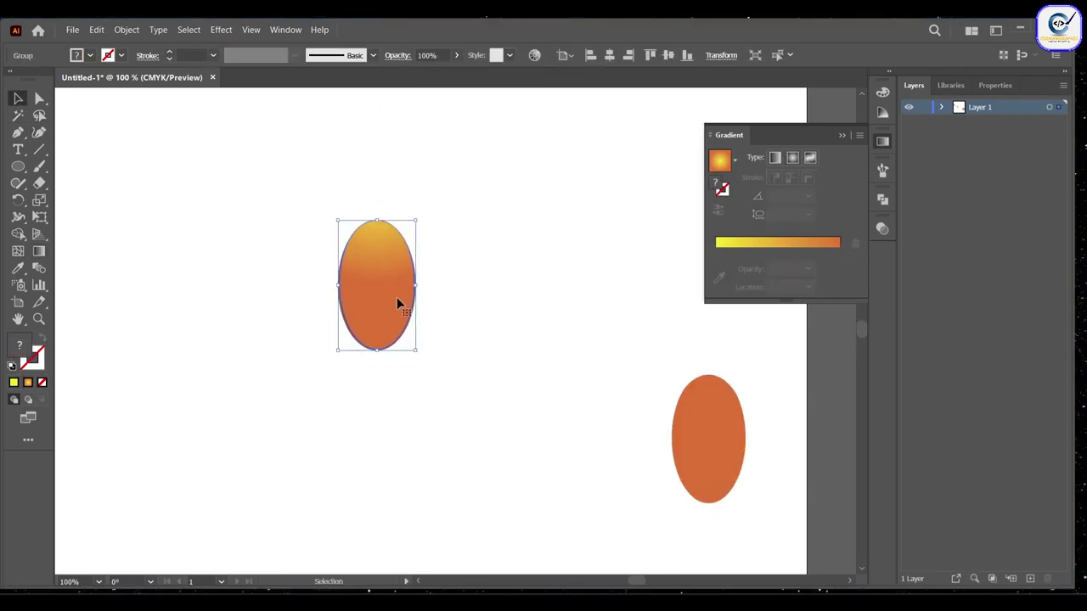
left_click_drag(397, 297, 365, 294)
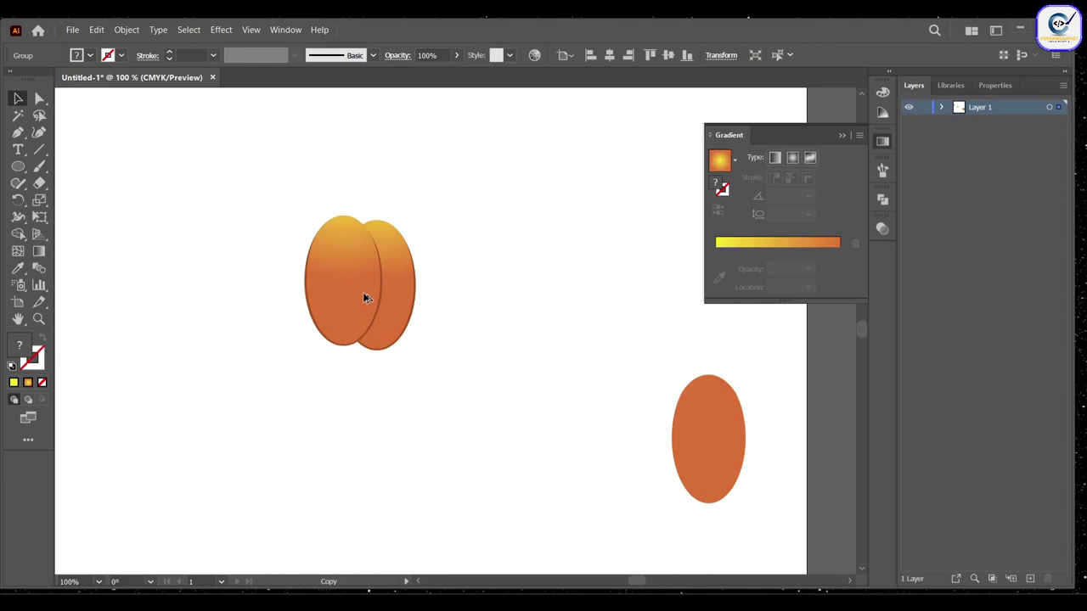
right_click(364, 295)
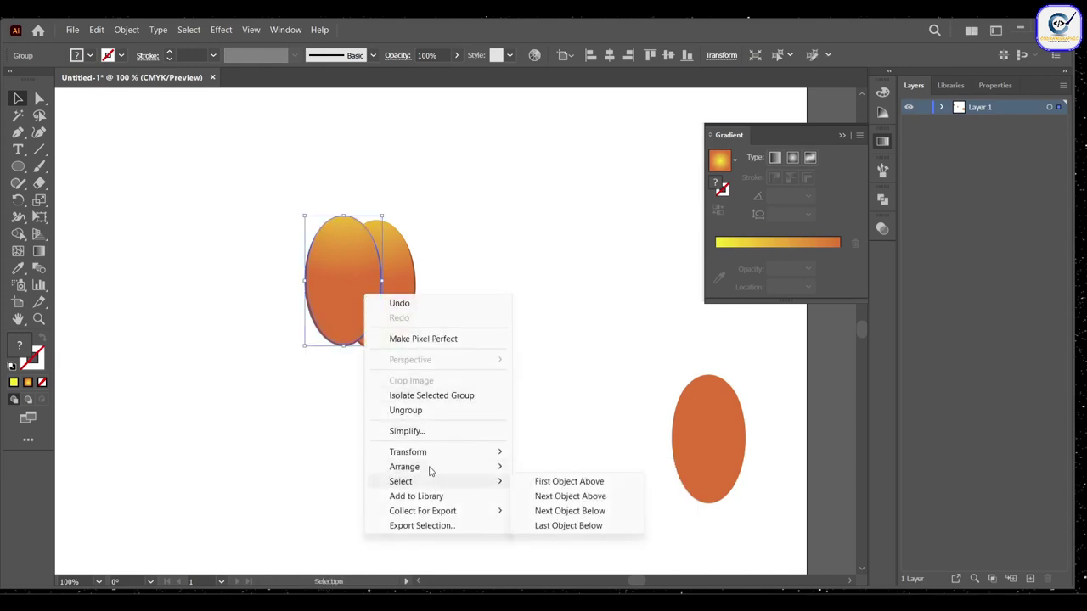
mouse_move(404, 467)
left_click(556, 498)
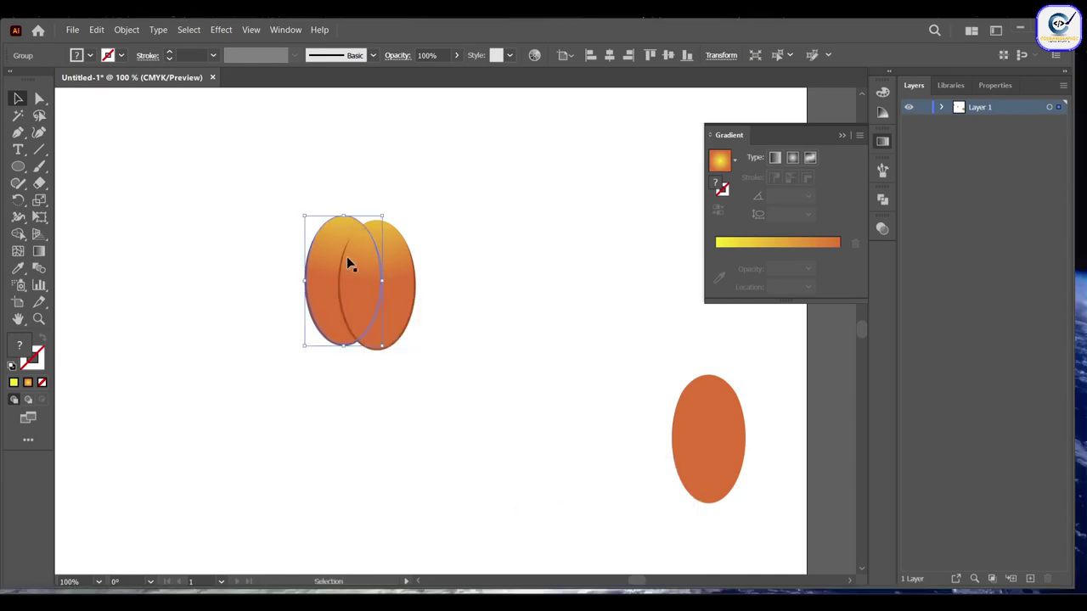
Add another ellipse copy farther left and send it behind the others.
left_click_drag(344, 260, 294, 252)
right_click(295, 251)
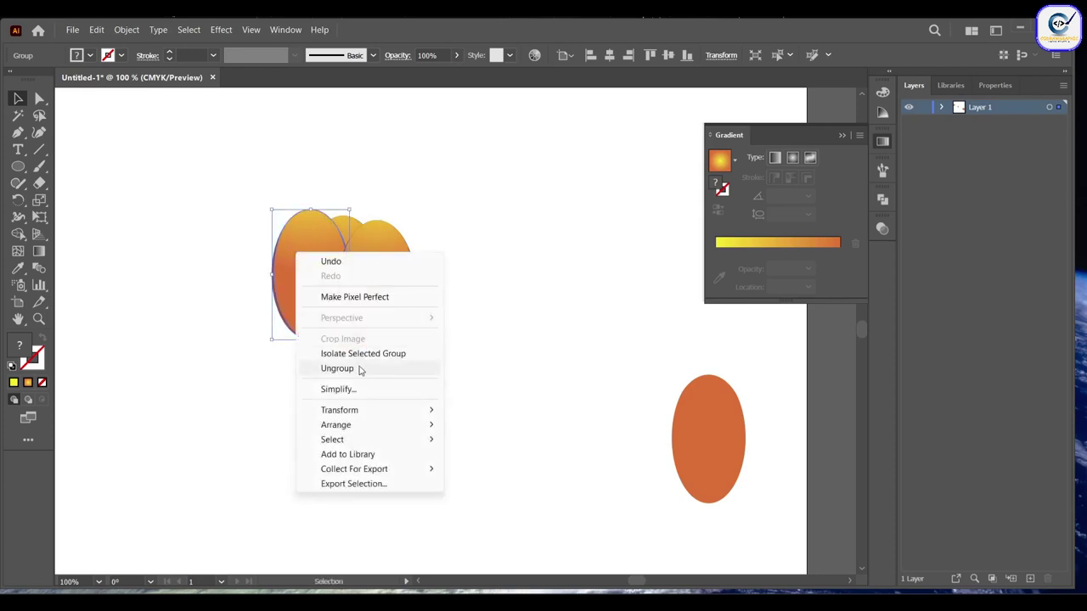
left_click(490, 469)
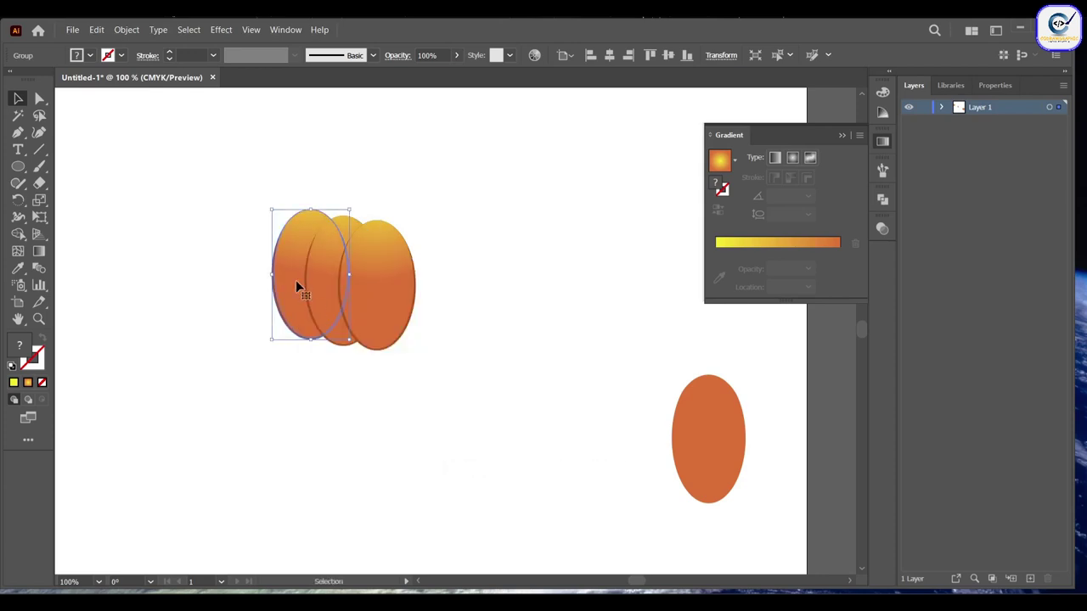
key("ctrl+shift+a")
left_click_drag(298, 279, 269, 278)
key("ctrl+z")
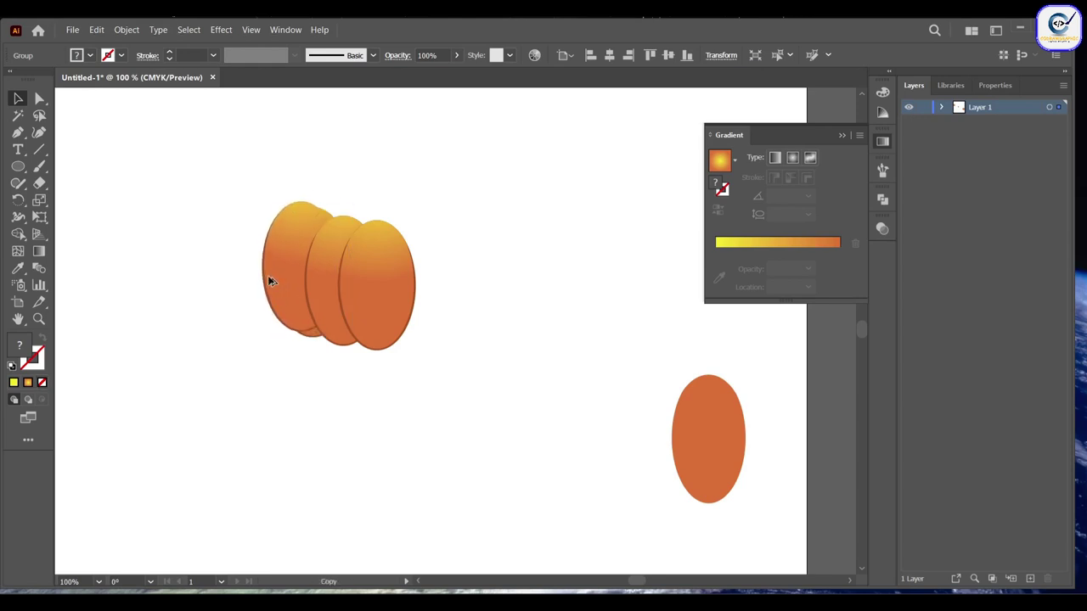
Send the leftmost ellipse to back and nudge the front ellipse left to overlap.
right_click(268, 280)
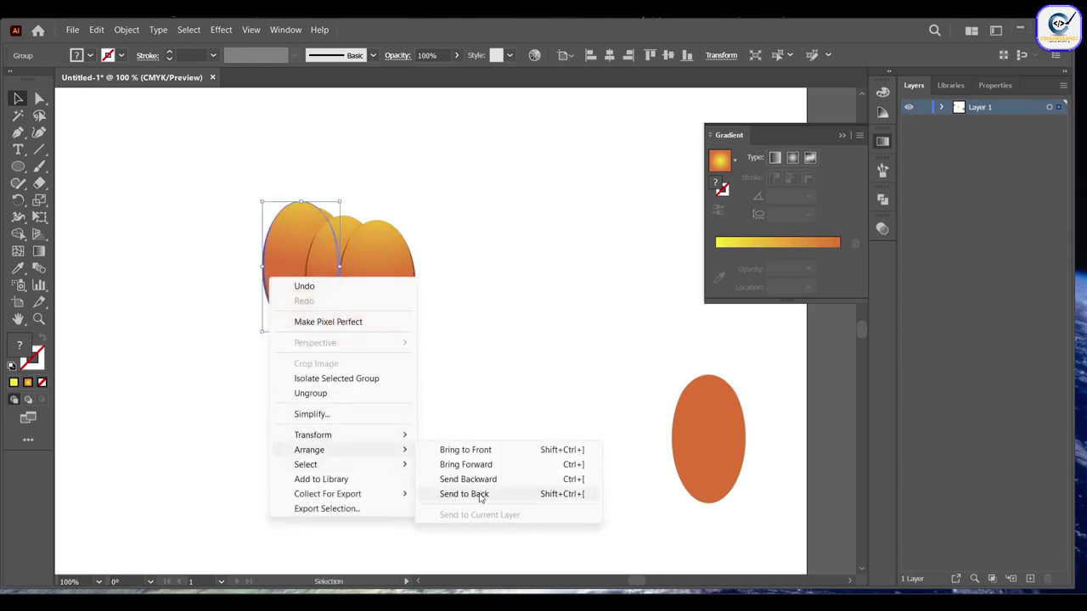
left_click(478, 495)
left_click(465, 414)
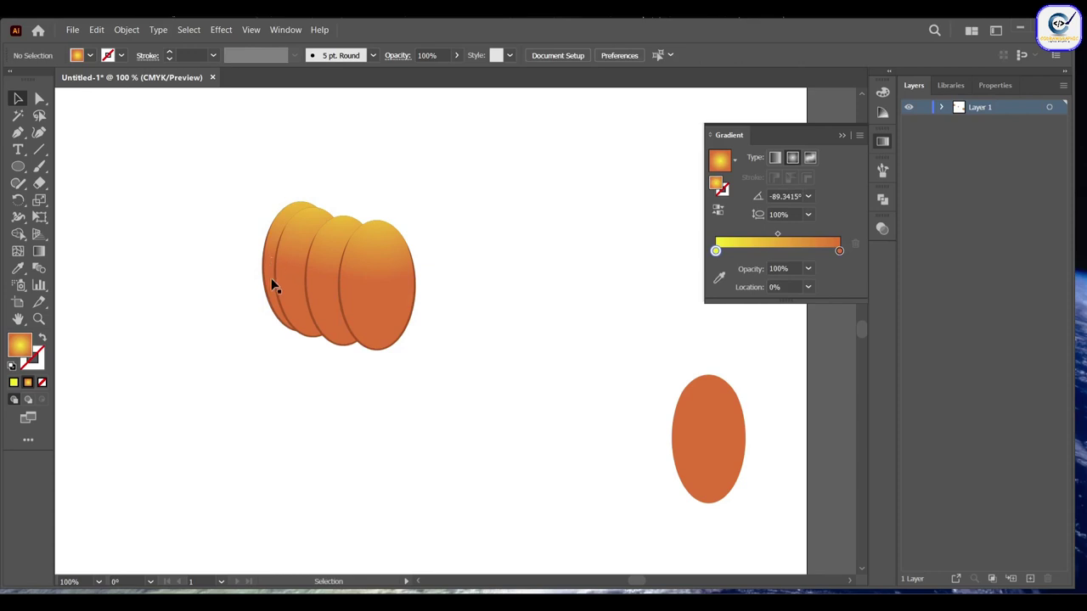
left_click_drag(266, 280, 263, 279)
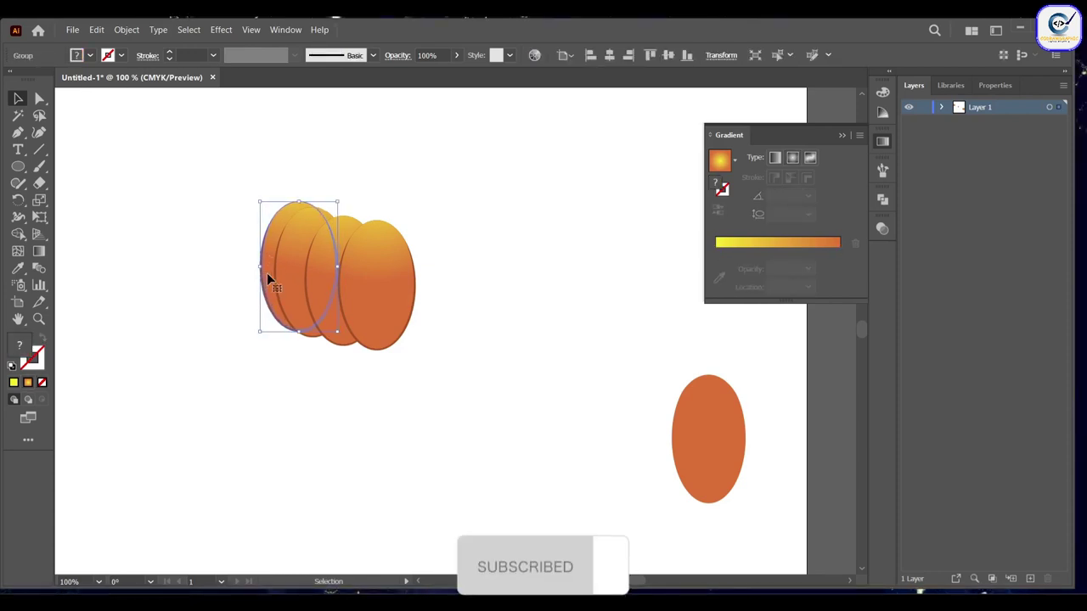
left_click(512, 333)
left_click(319, 297)
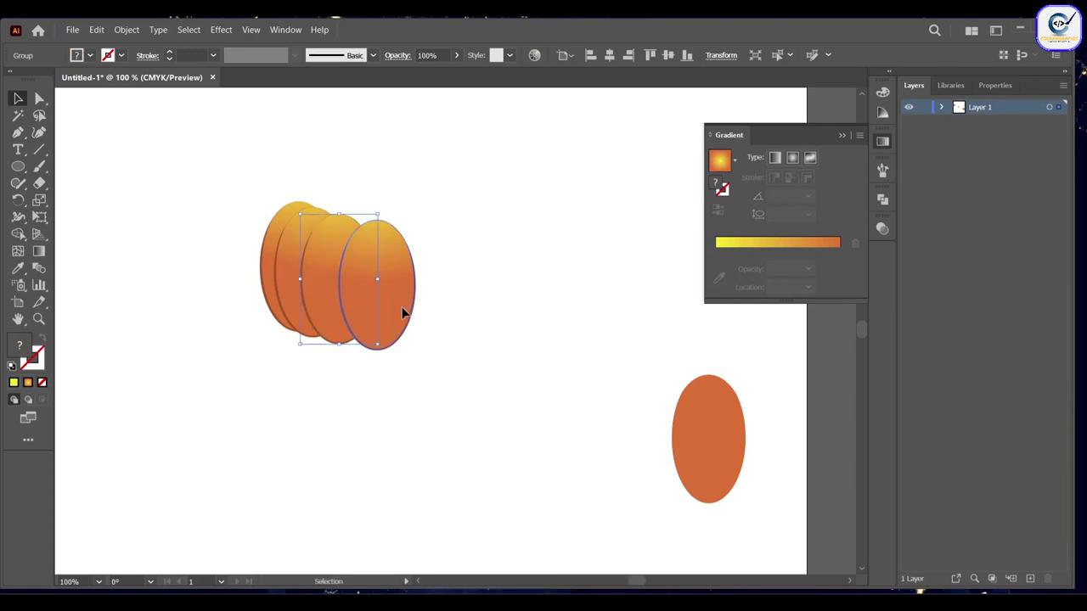
left_click_drag(403, 310, 393, 310)
Reflect a vertical copy of the ellipses and slide it right to complete the pumpkin.
left_click(337, 287)
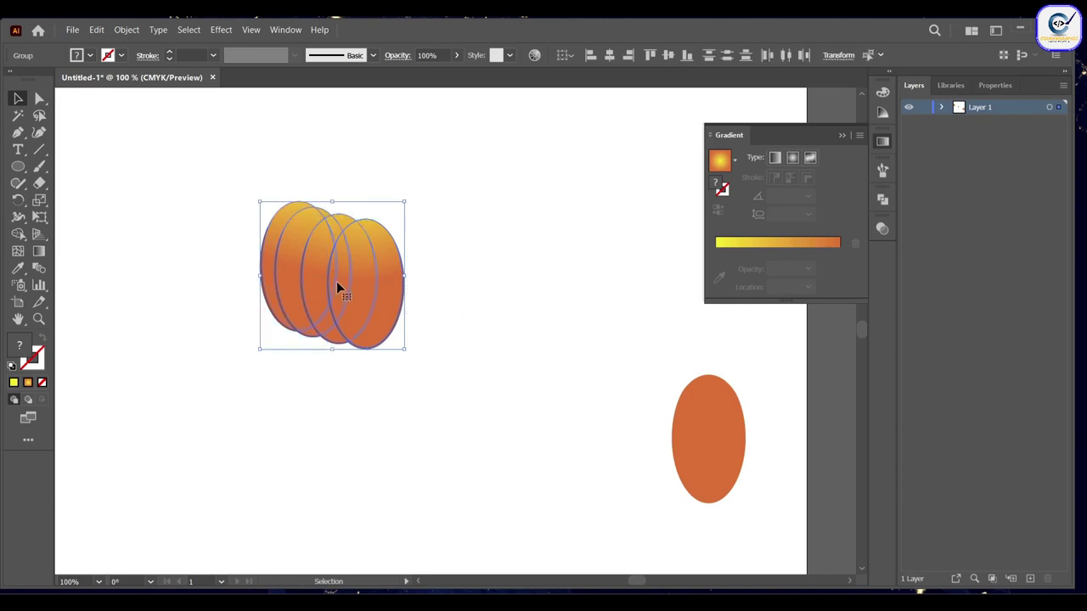
right_click(308, 268)
mouse_move(351, 409)
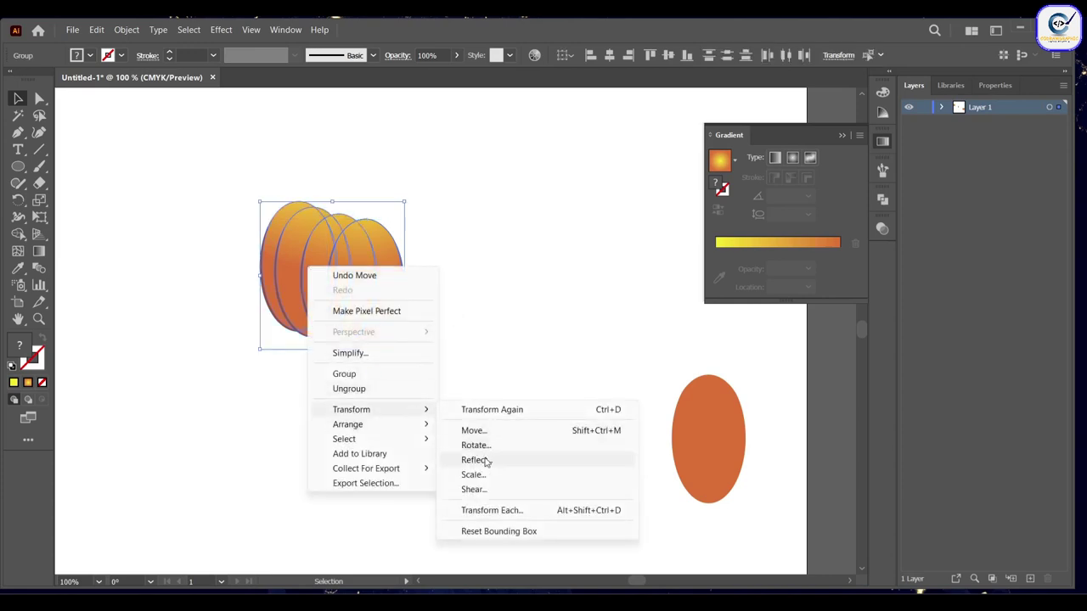
left_click(485, 459)
mouse_move(663, 283)
left_mouse_down()
mouse_move(611, 271)
mouse_move(464, 188)
left_mouse_up()
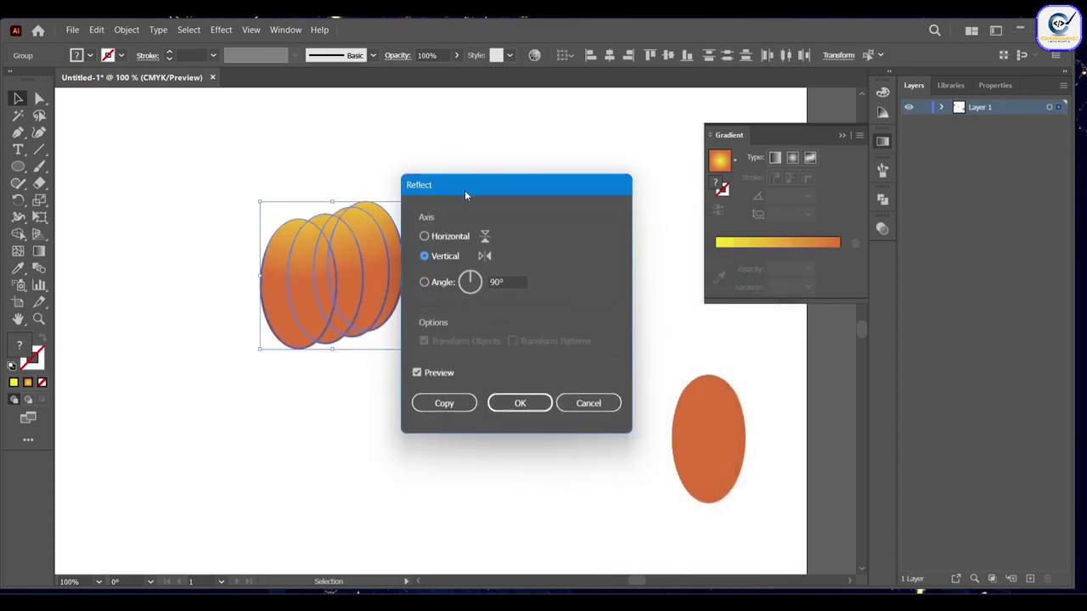
left_click(447, 402)
left_click_drag(307, 261, 376, 267)
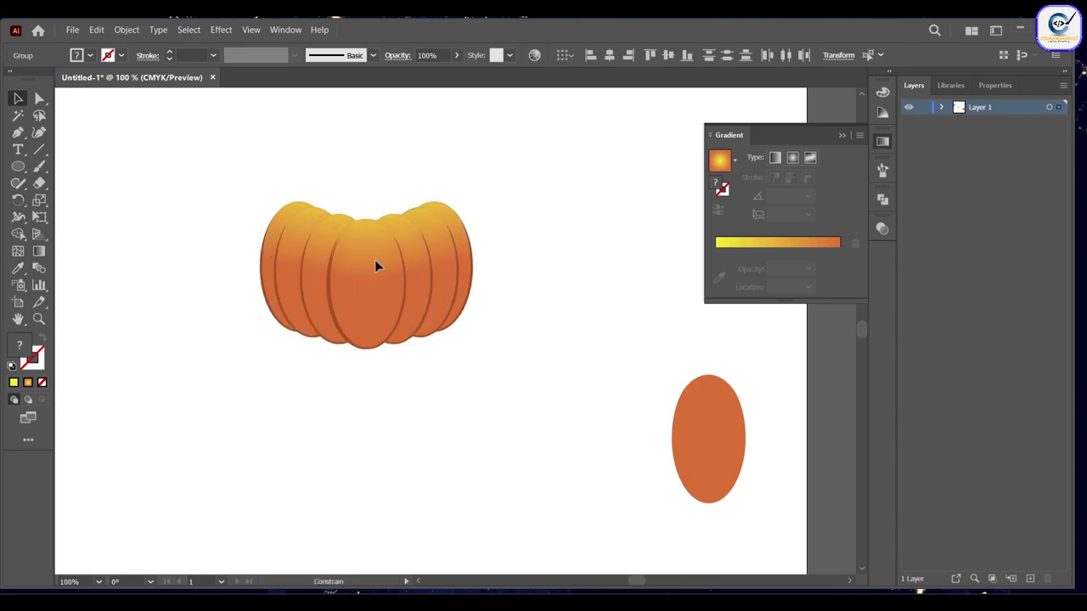
Add copied segments sent to back to form the pumpkin's back ribs.
left_click_drag(285, 212, 299, 206)
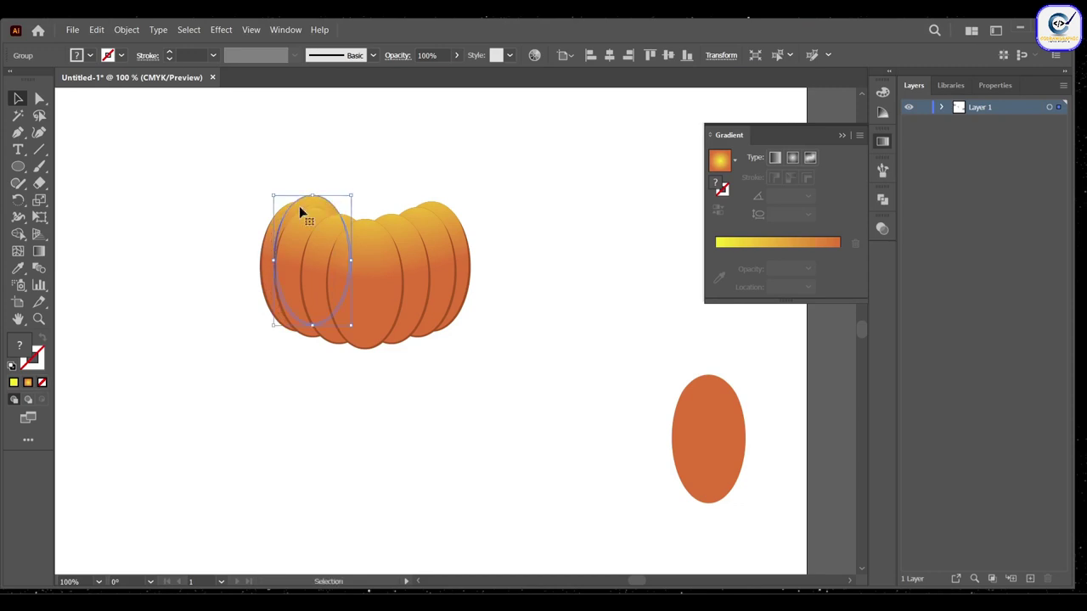
right_click(298, 206)
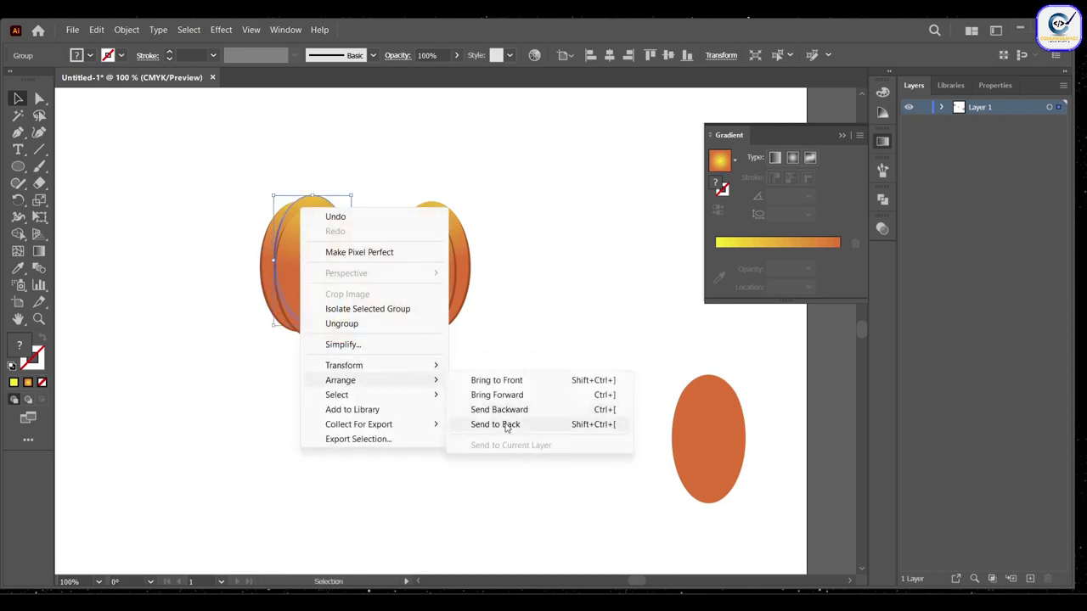
left_click(499, 426)
left_click(589, 345)
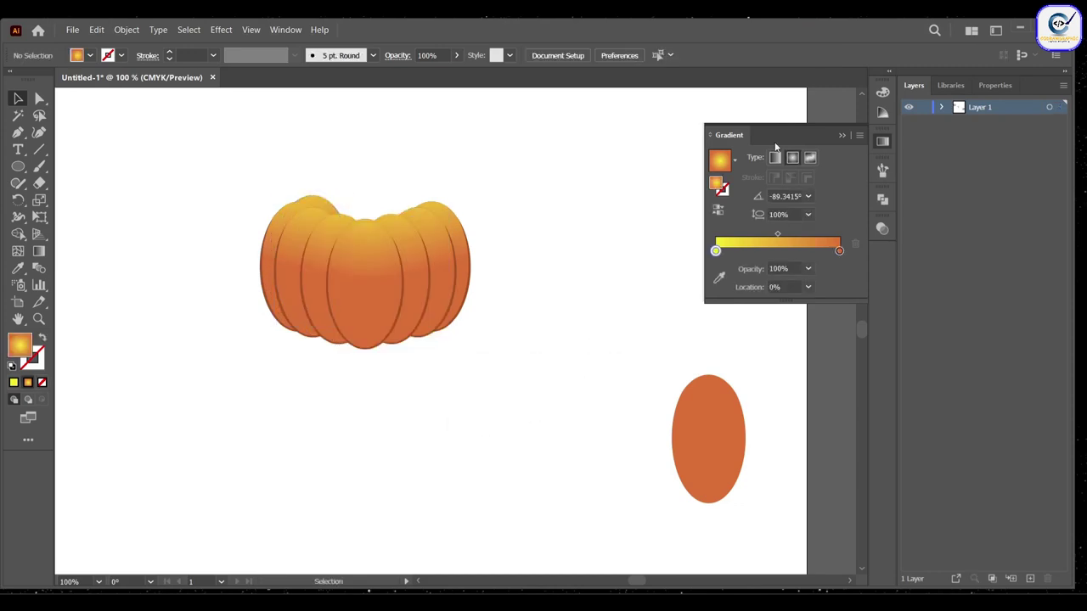
left_click(843, 136)
left_click_drag(322, 206, 431, 209)
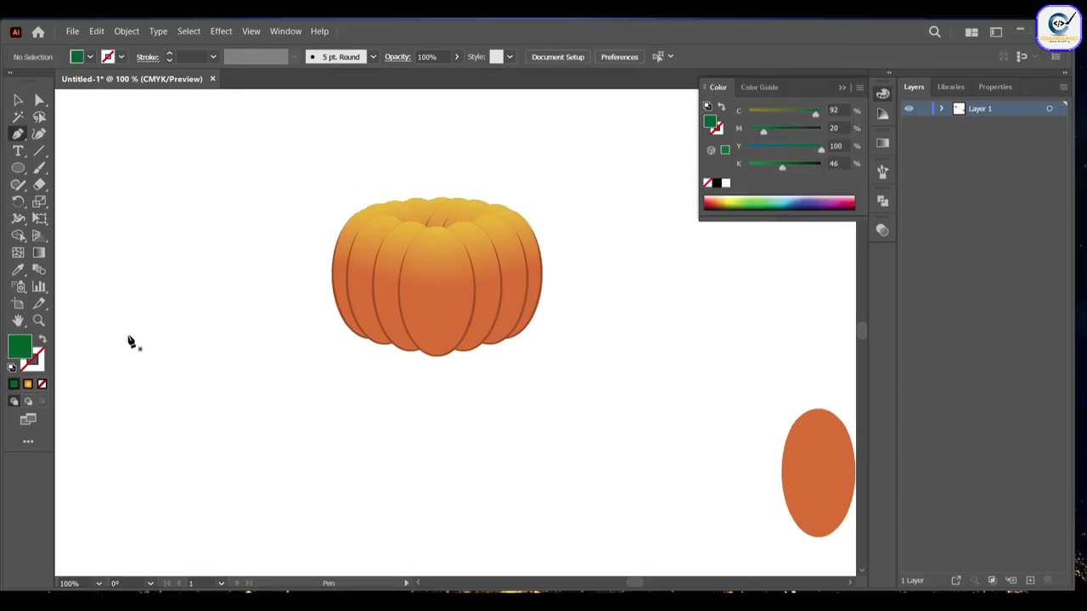
Pen-draw a closed, curved dark green stem shape left of the pumpkin.
left_click(129, 335)
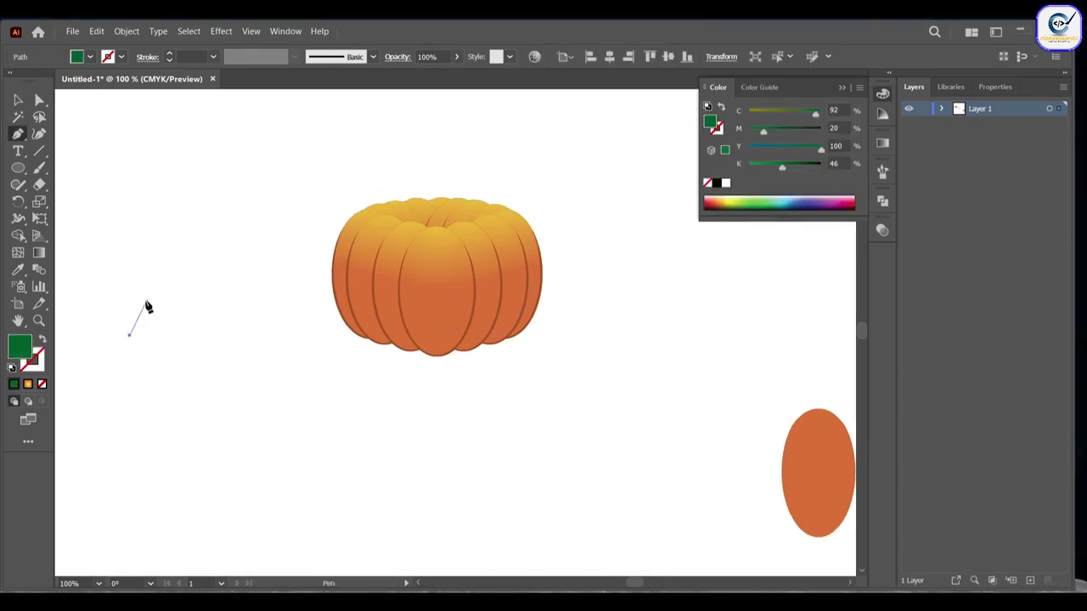
left_click_drag(146, 301, 154, 275)
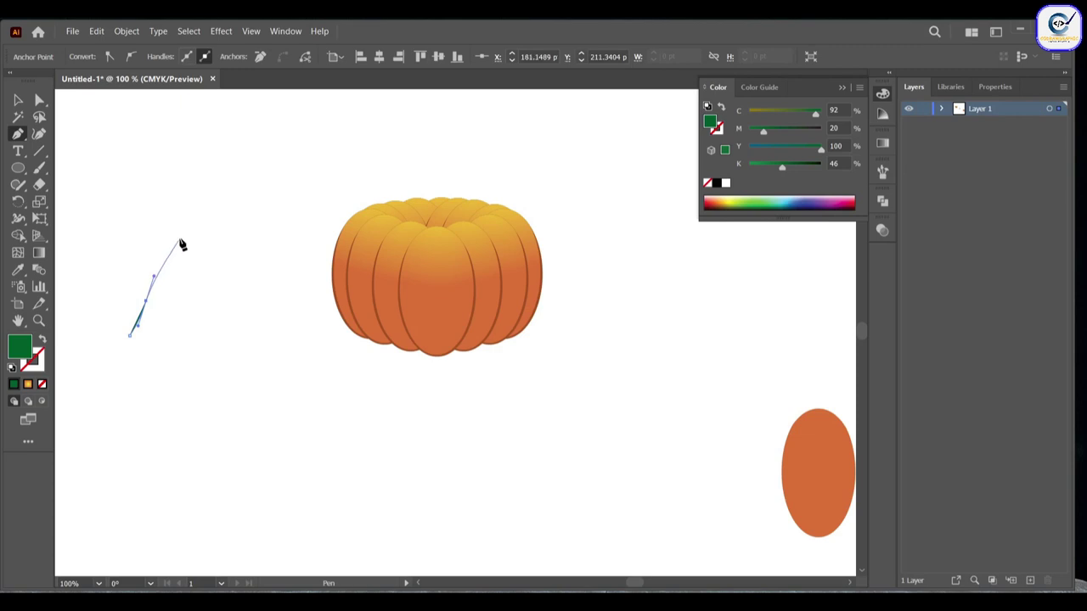
left_click_drag(203, 232, 230, 245)
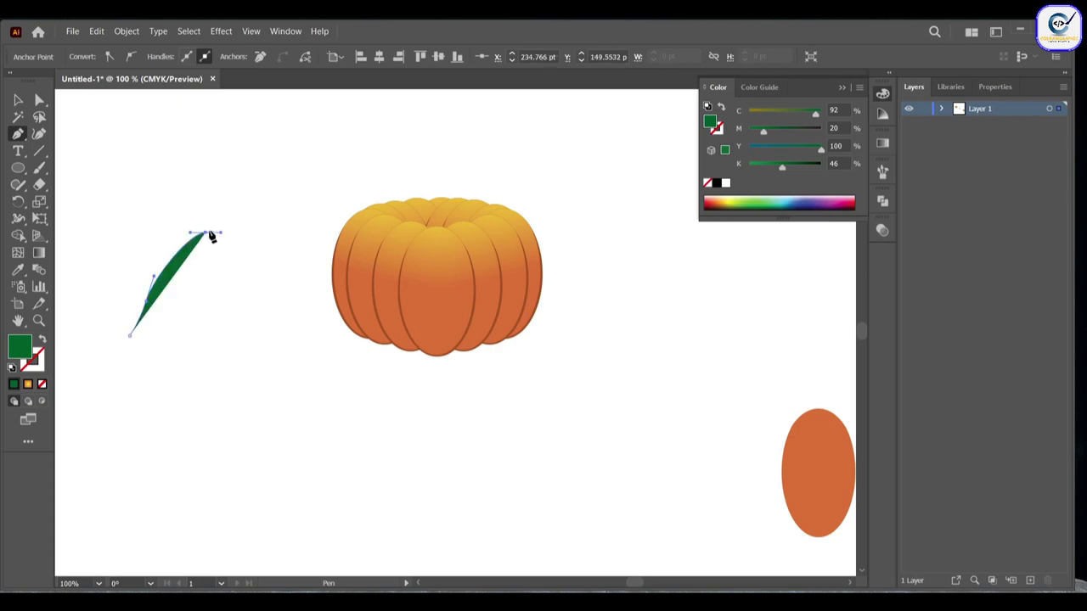
left_click(225, 247)
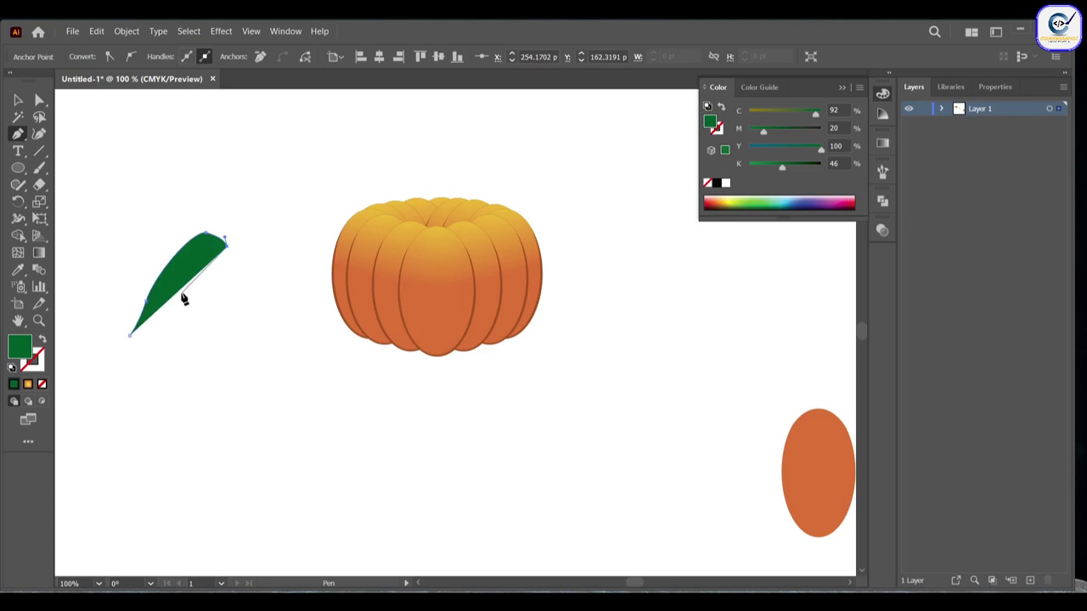
left_click_drag(178, 340, 201, 396)
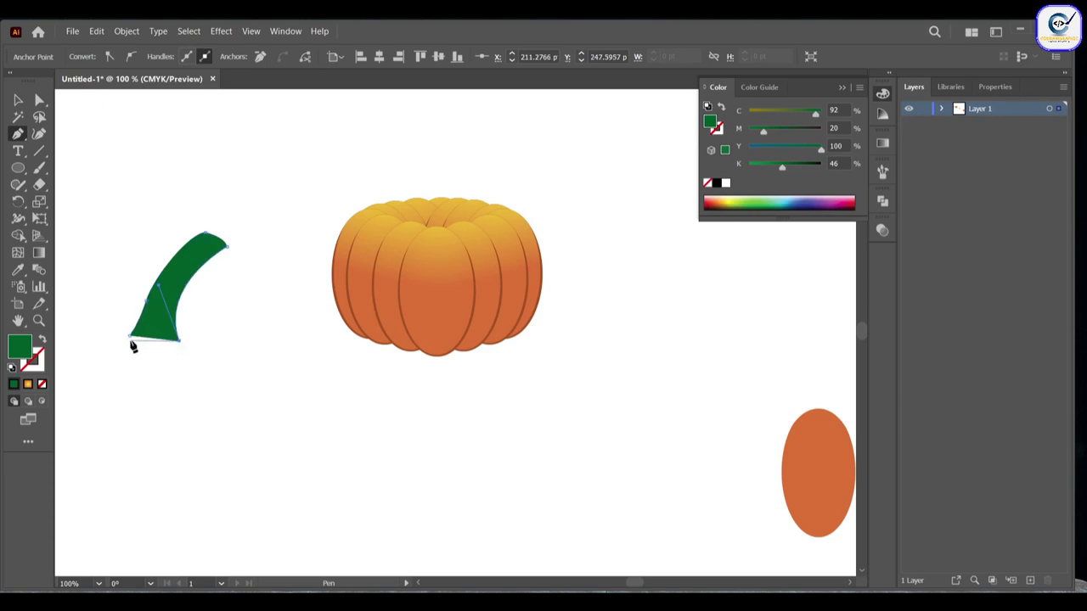
left_click_drag(131, 337, 111, 315)
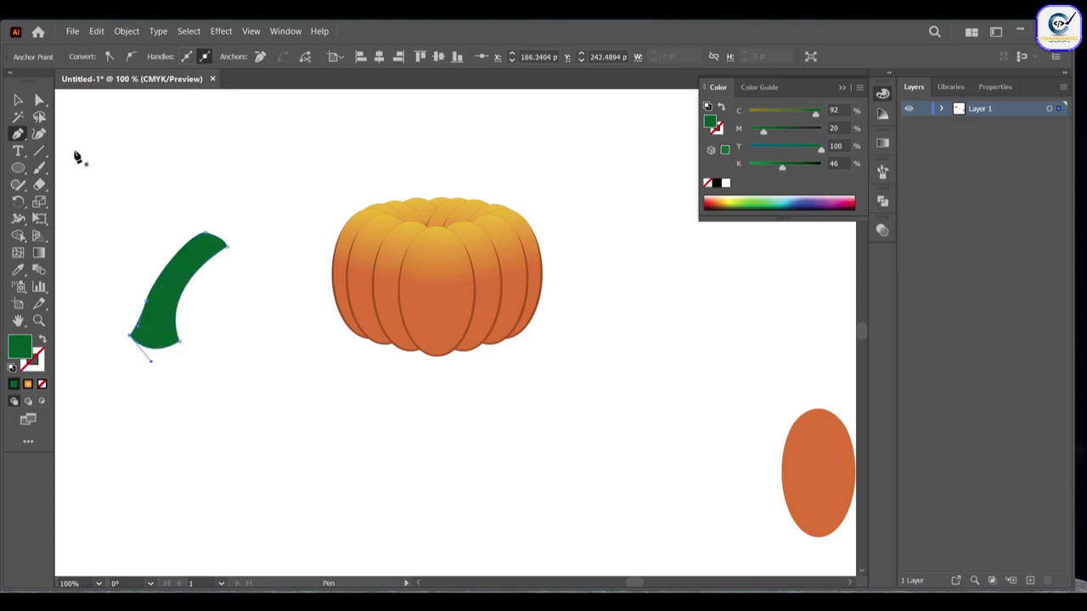
left_click(68, 121, "ctrl")
scroll(119, 261, "up", 3)
Draw a curve across the stem tip and split the tip off with Shape Builder.
left_click(386, 176)
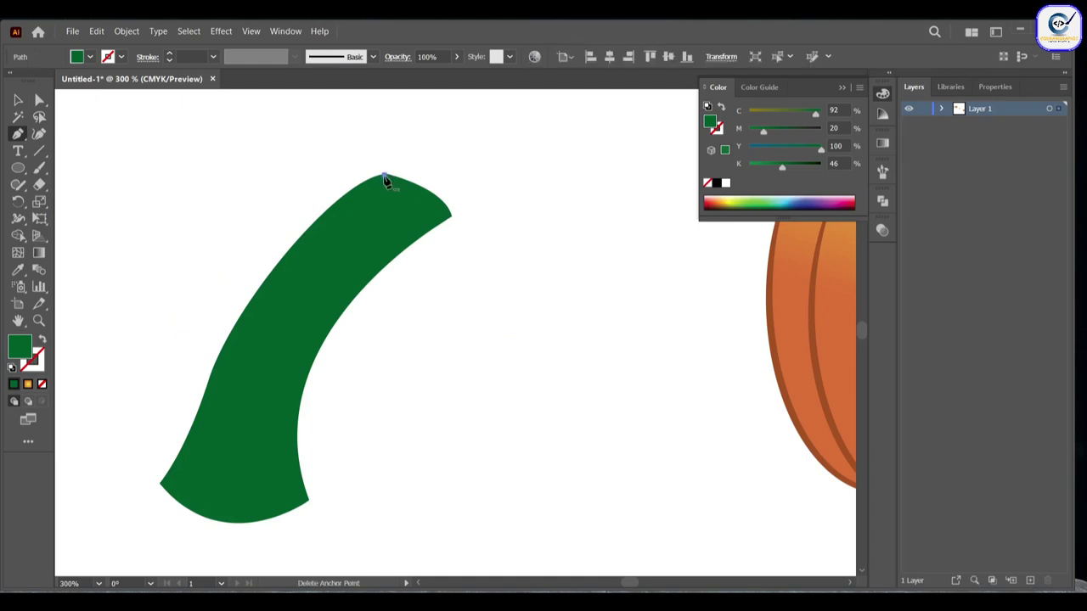
left_click_drag(451, 217, 496, 223)
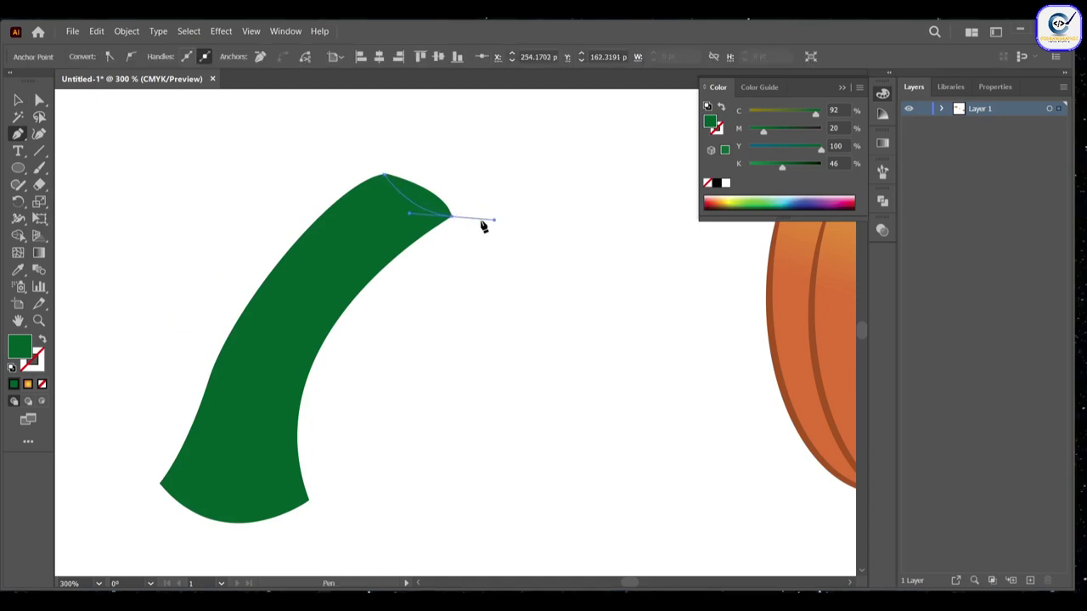
scroll(442, 246, "up", 2)
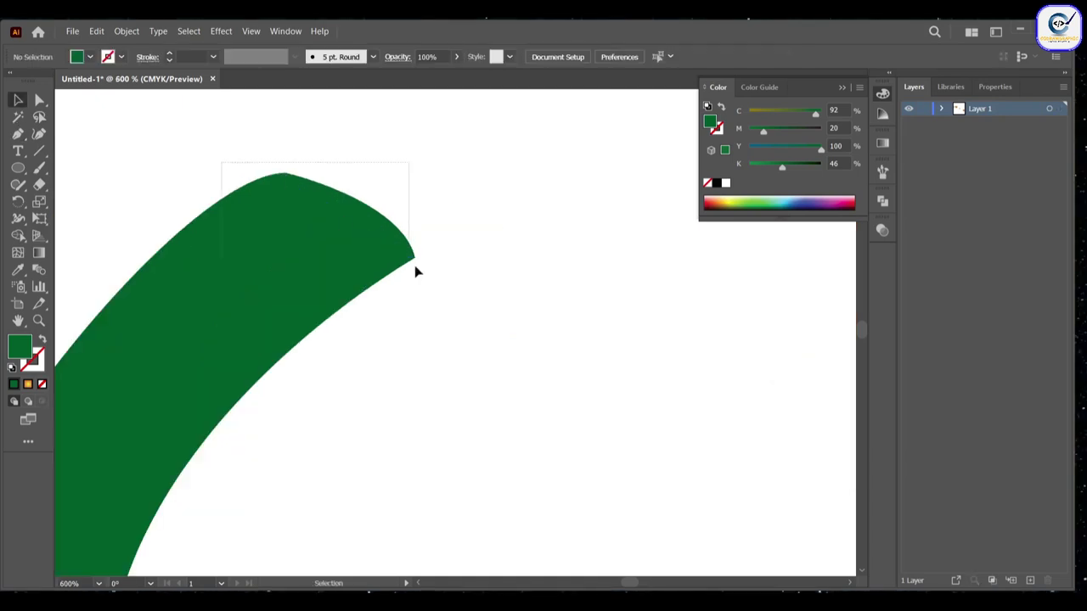
left_click(29, 238)
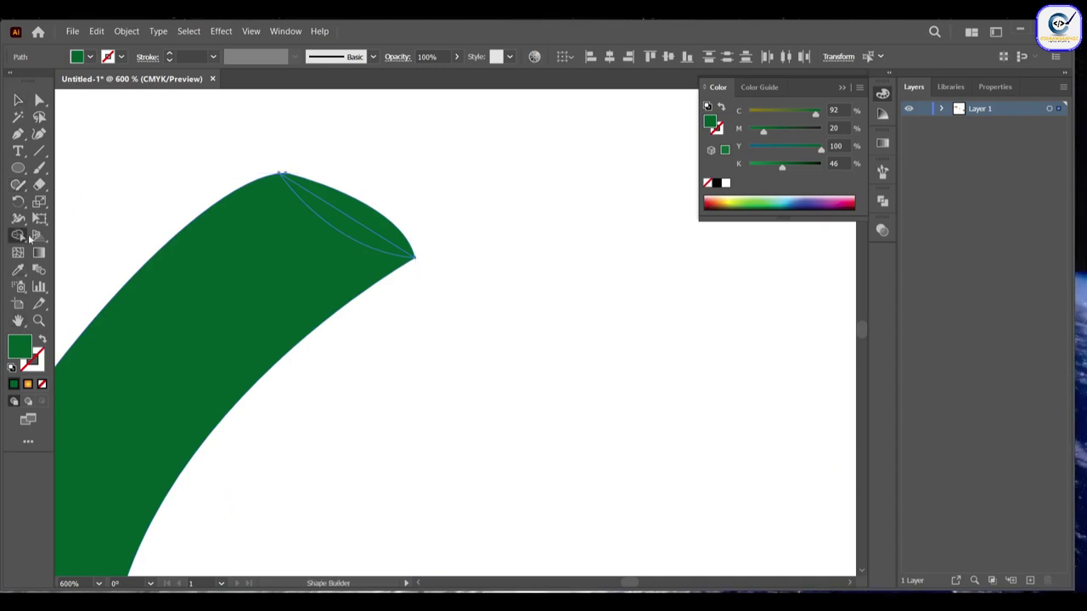
left_click(331, 214)
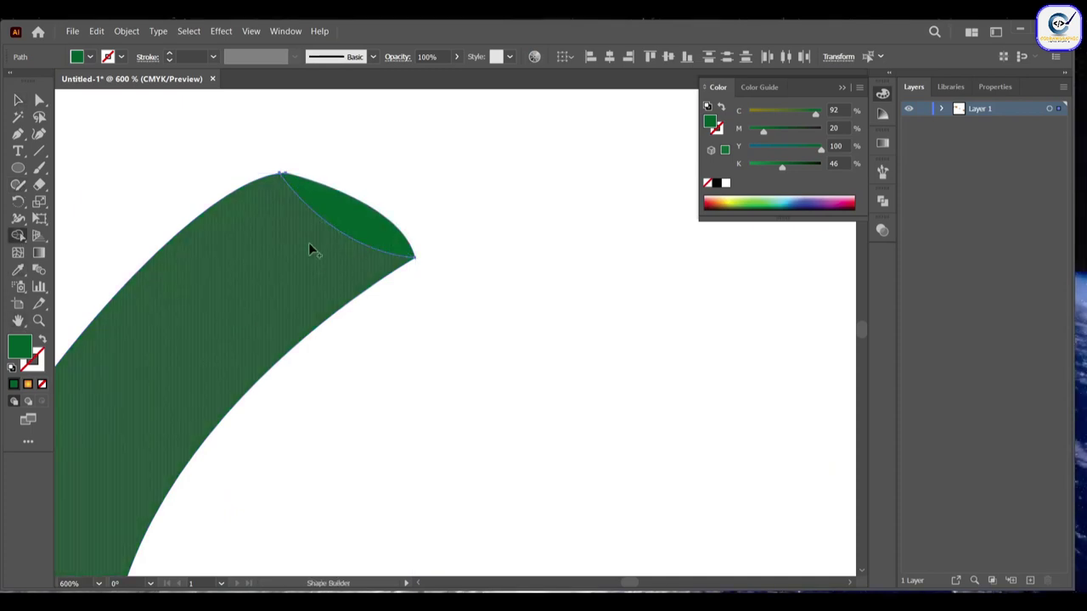
scroll(310, 248, "down", 3)
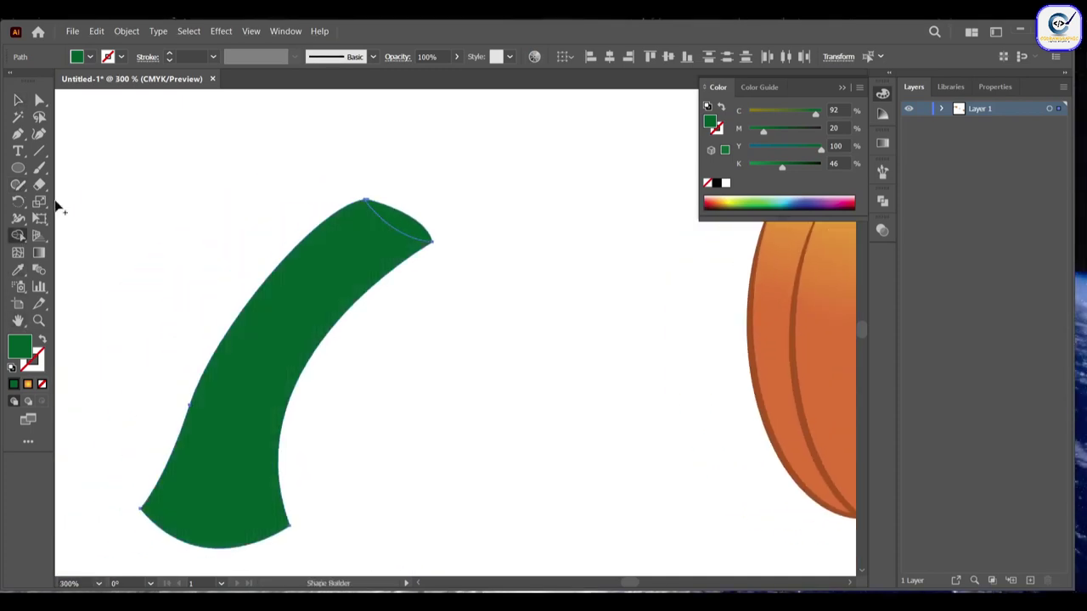
left_click(18, 100)
left_click(97, 201)
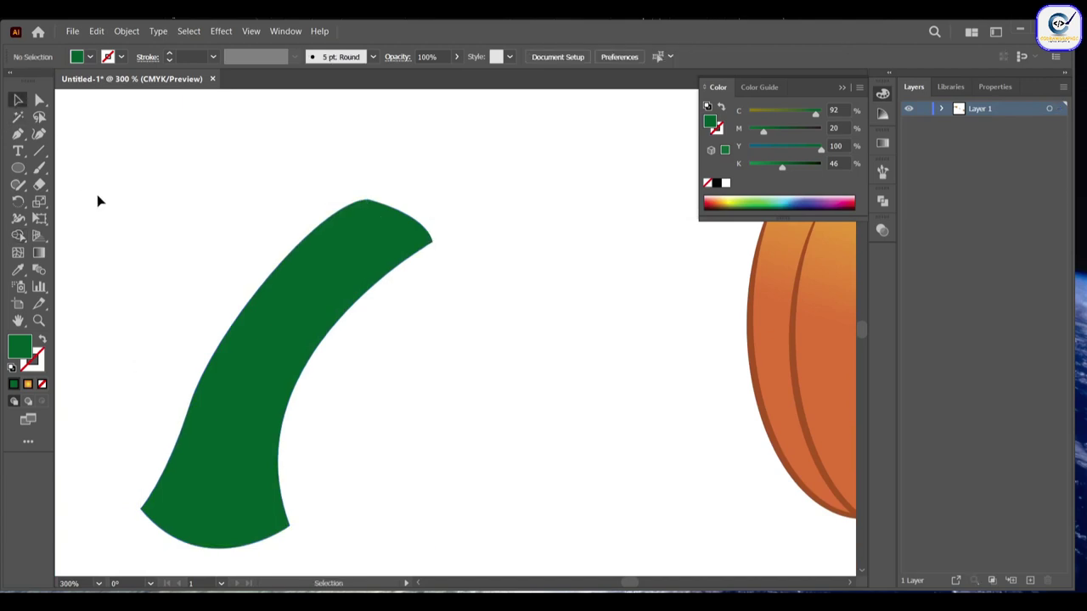
left_click(262, 318)
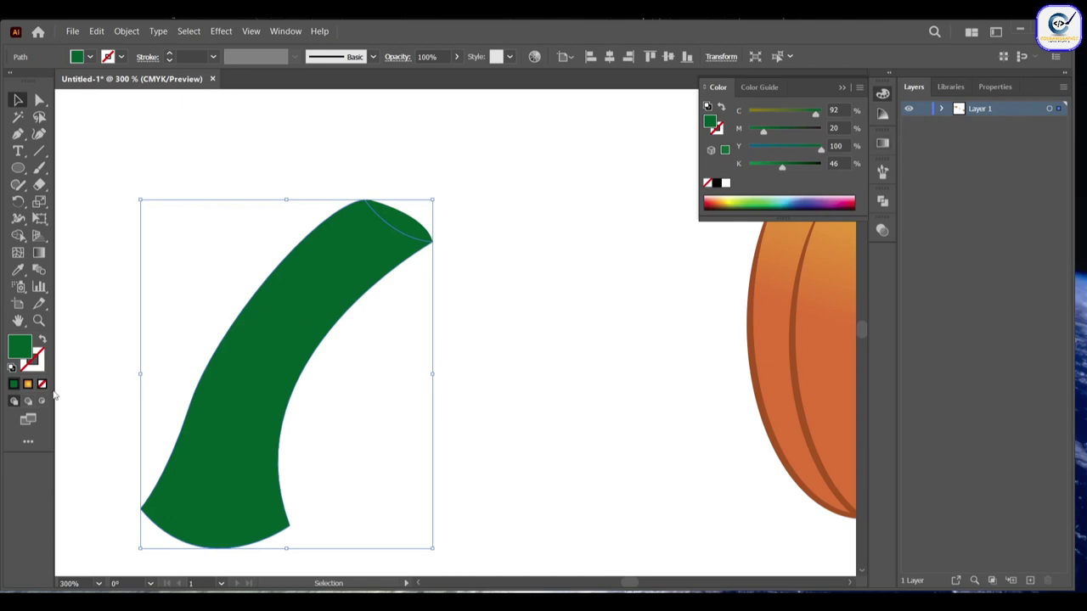
Fill the stem with a linear gradient running dark green to black.
left_click(882, 142)
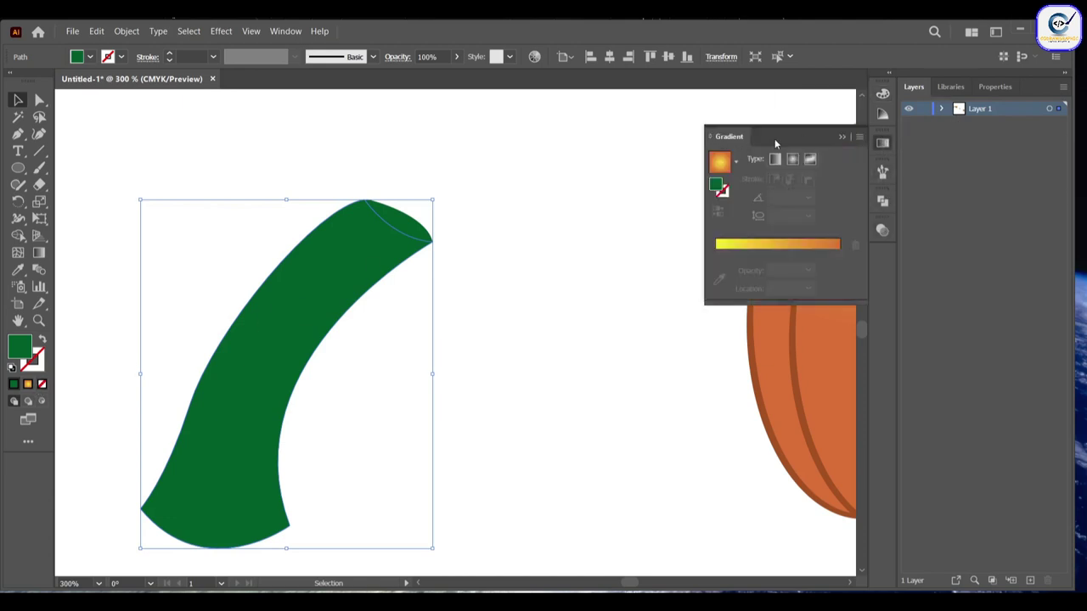
left_click(793, 159)
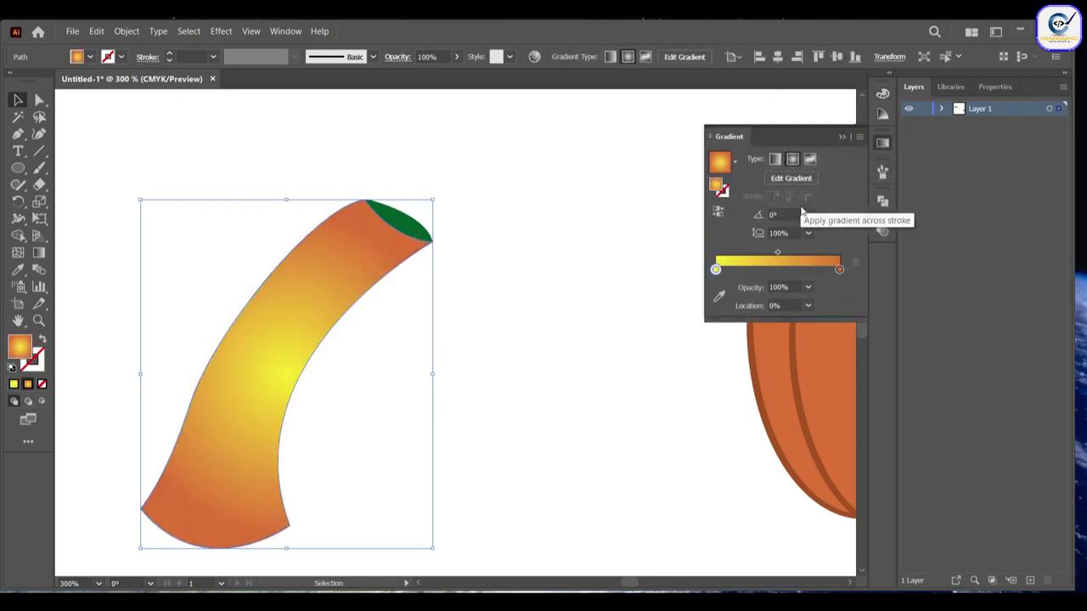
double_click(838, 269)
left_click(701, 327)
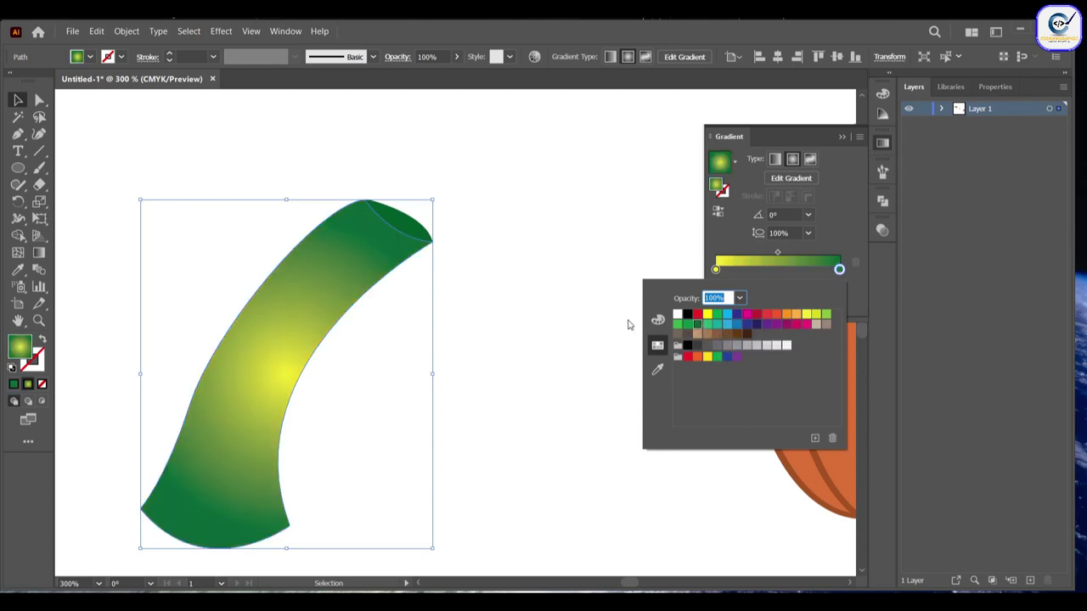
left_click(630, 367)
key("g")
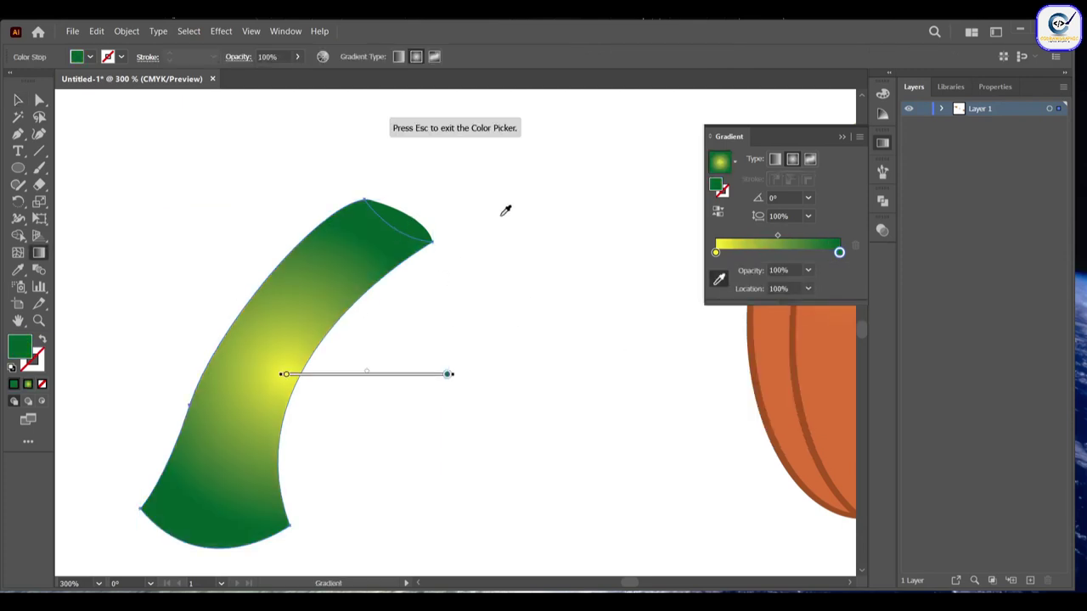
double_click(716, 253)
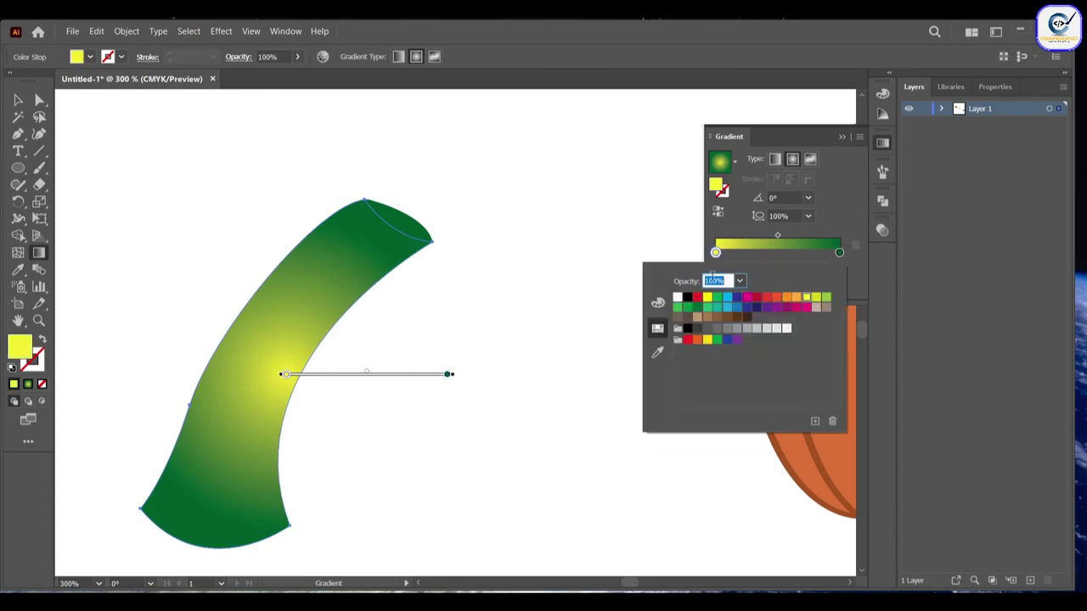
left_click(687, 328)
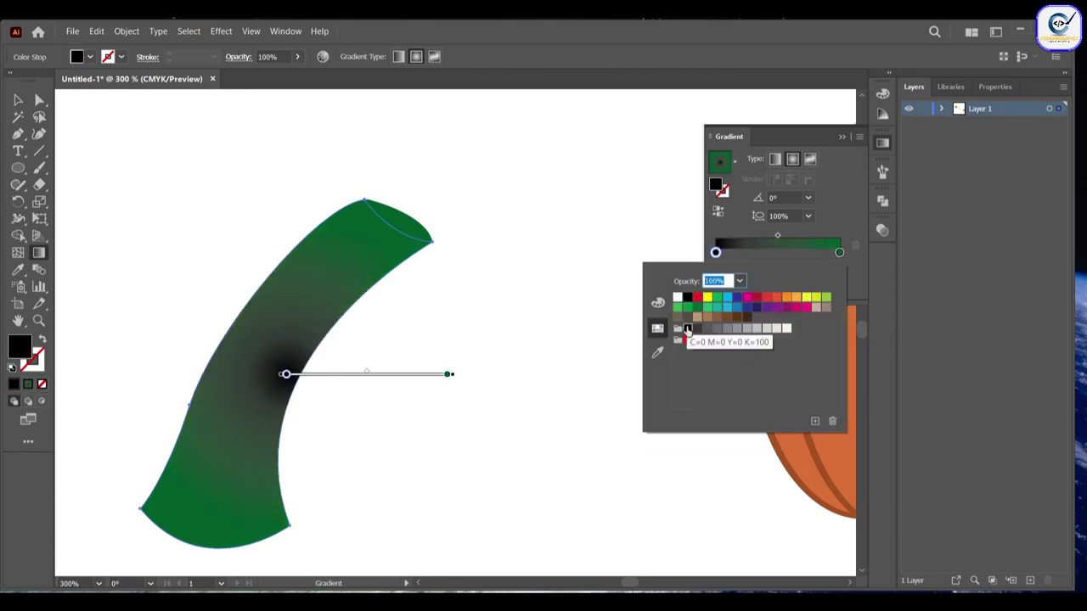
left_click(771, 172)
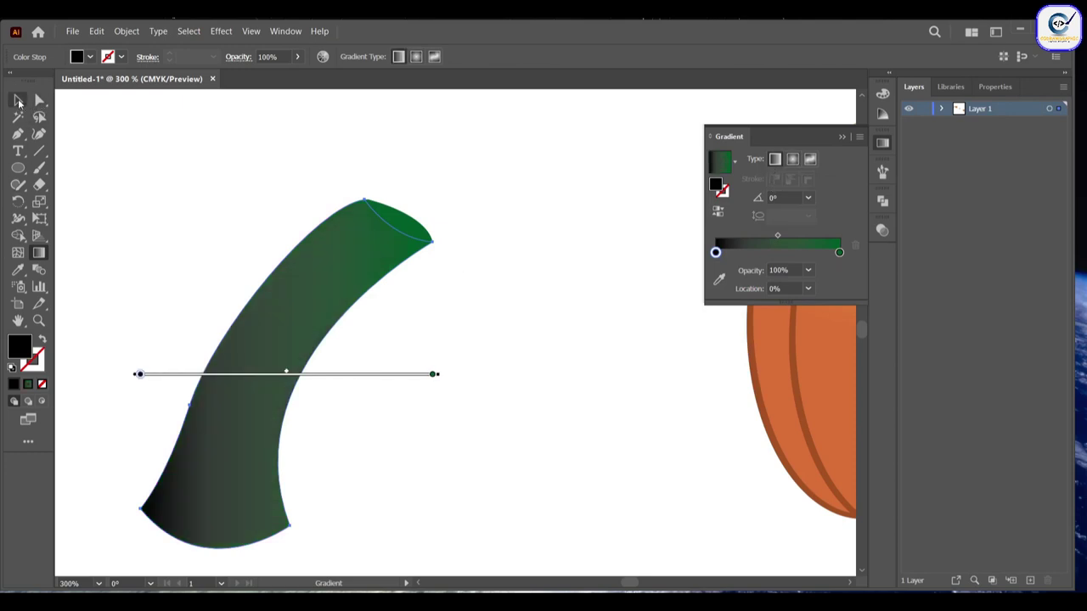
Drag the gradient diagonally along the whole stem to darken its lower left.
left_click(18, 100)
key("g")
left_click_drag(175, 286, 283, 323)
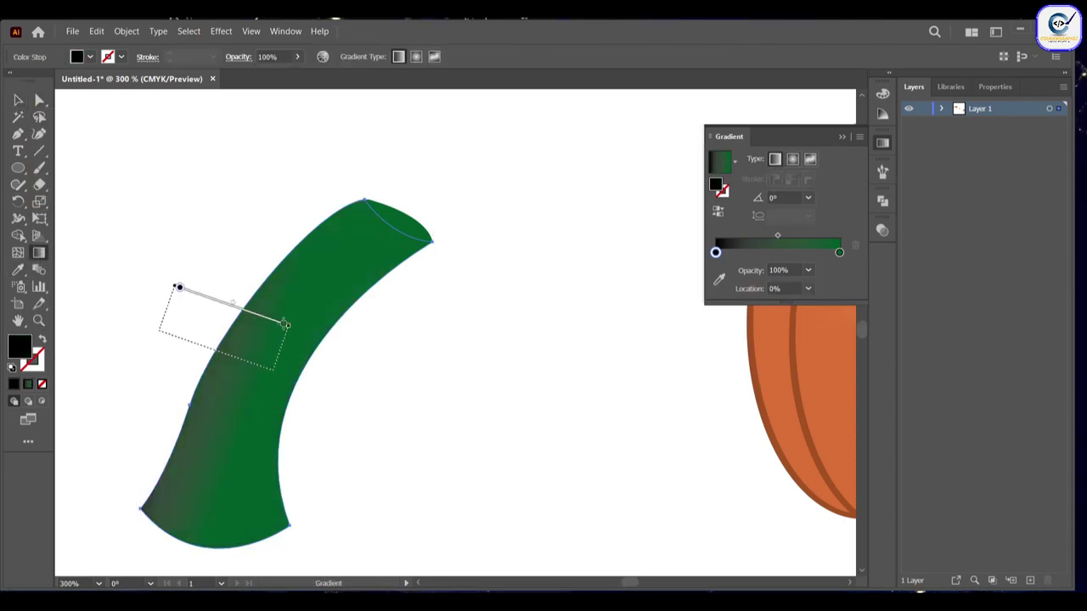
left_click_drag(218, 315, 399, 404)
mouse_move(218, 313)
left_mouse_down()
mouse_move(449, 369)
mouse_move(439, 299)
left_mouse_up()
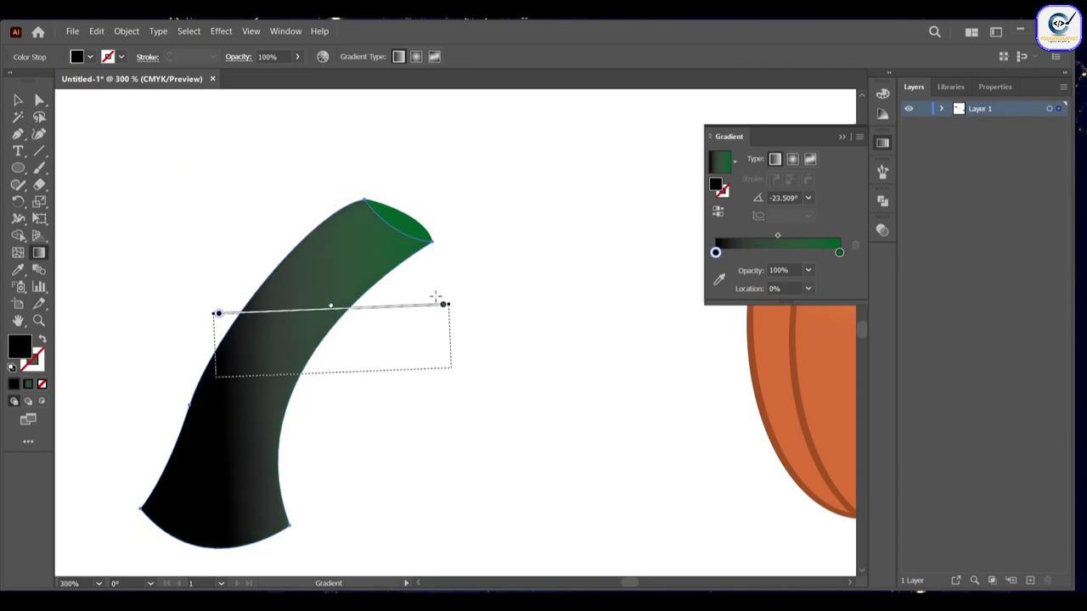
left_click_drag(214, 365, 364, 383)
mouse_move(172, 434)
left_mouse_down()
mouse_move(84, 539)
mouse_move(558, 202)
left_mouse_up()
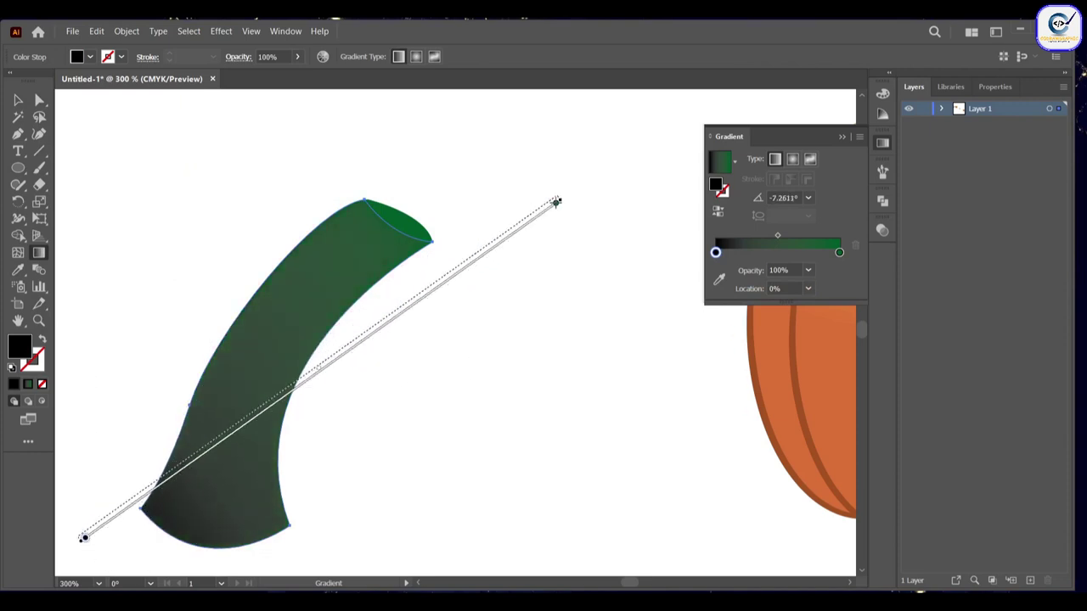
Shade the stem's cut tip with a short, nearly horizontal gradient.
scroll(364, 258, "up", 3)
mouse_move(516, 128)
left_mouse_down()
mouse_move(458, 208)
mouse_move(502, 114)
left_mouse_up()
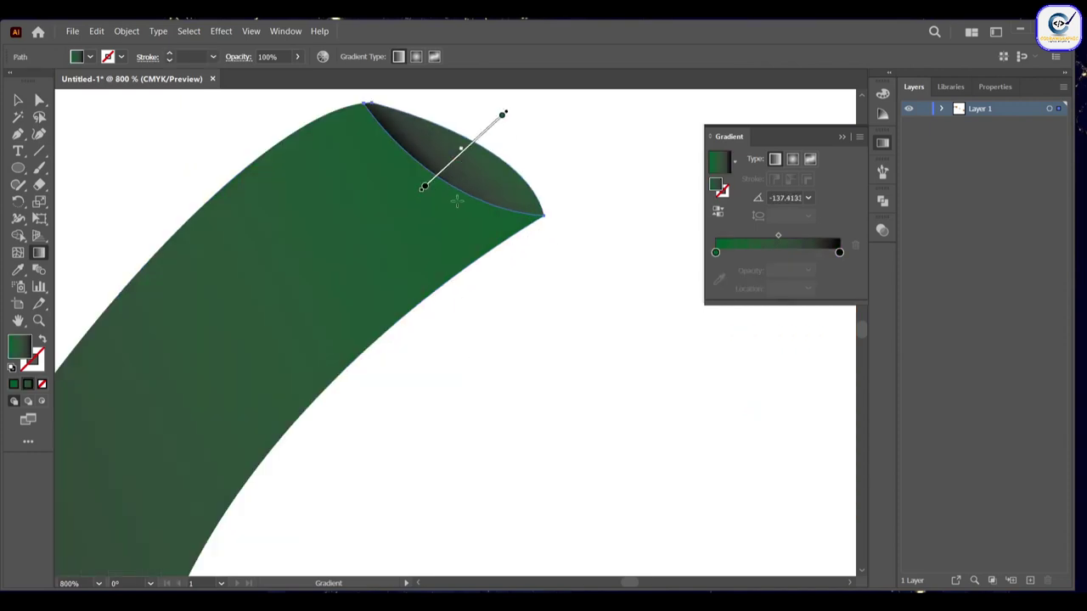
mouse_move(412, 213)
left_mouse_down()
mouse_move(582, 199)
mouse_move(340, 181)
mouse_move(313, 206)
mouse_move(326, 206)
left_mouse_up()
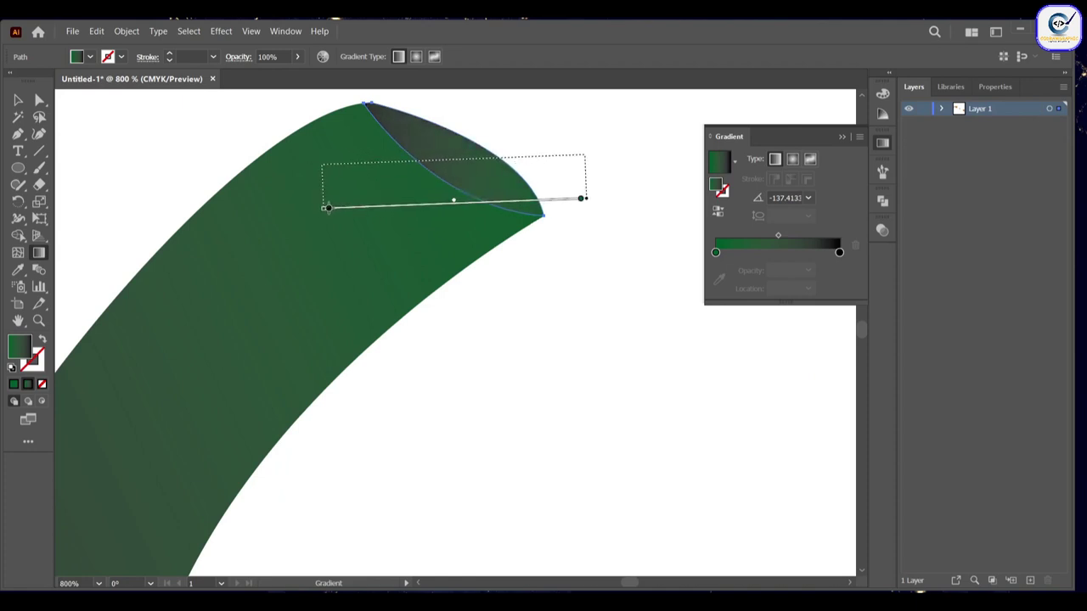
left_click_drag(322, 164, 582, 153)
left_click_drag(433, 361, 389, 375)
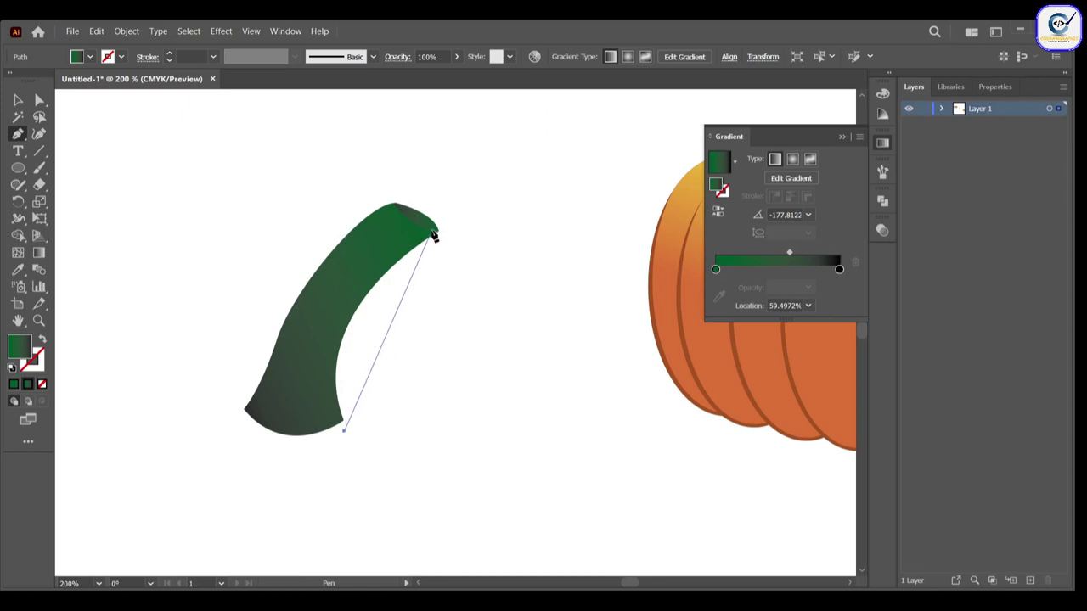
Pen-draw a black shape tracing the stem's inner right edge.
mouse_move(434, 231)
left_mouse_down()
mouse_move(553, 196)
mouse_move(587, 160)
mouse_move(592, 123)
left_mouse_up()
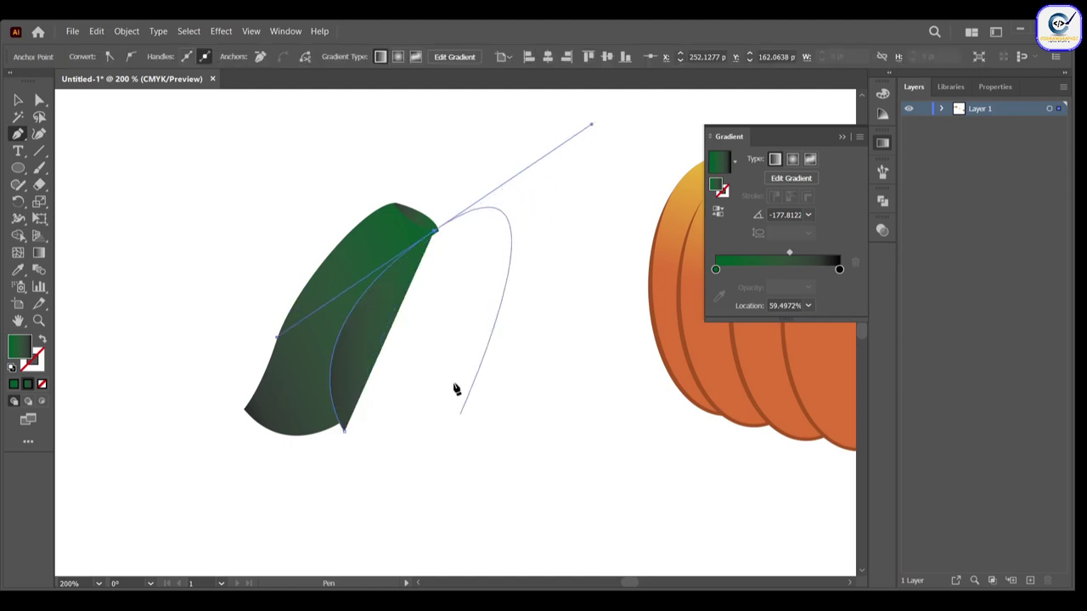
left_click(436, 232)
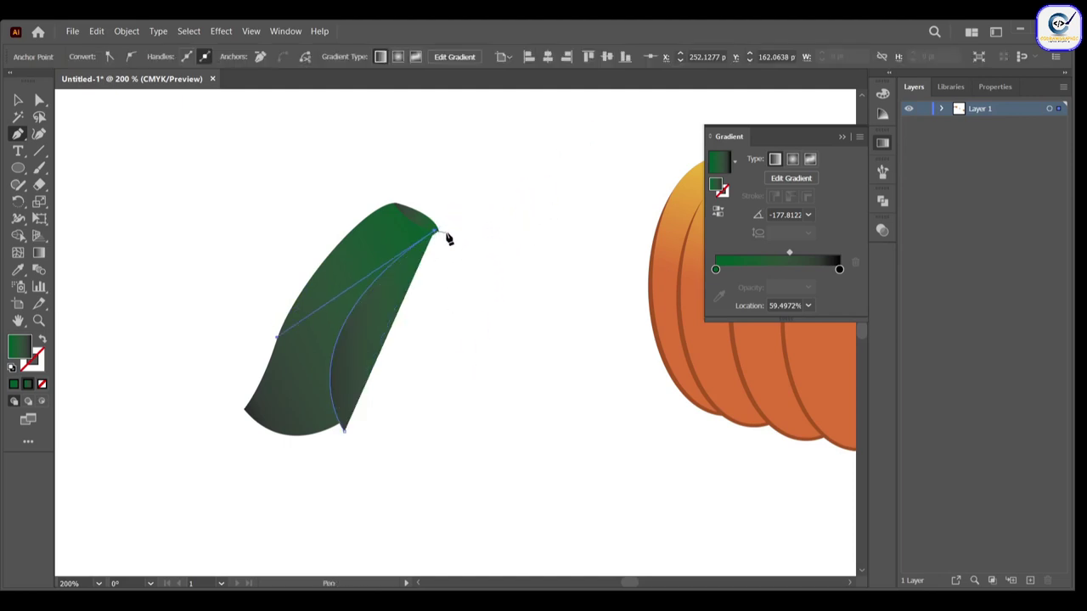
left_click(435, 265)
left_click(399, 361)
left_click(344, 430)
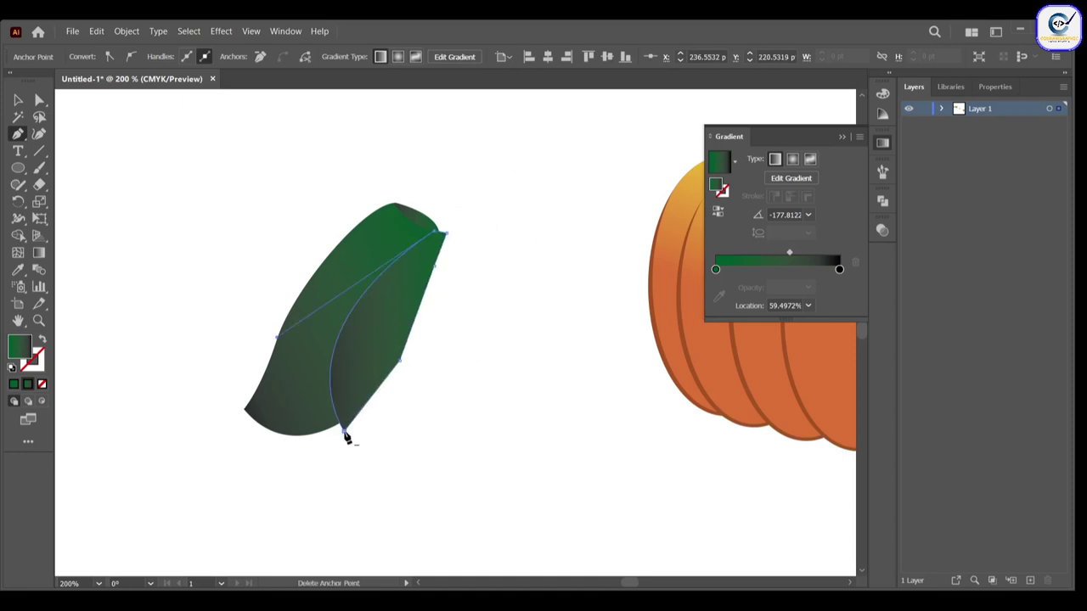
key("comma")
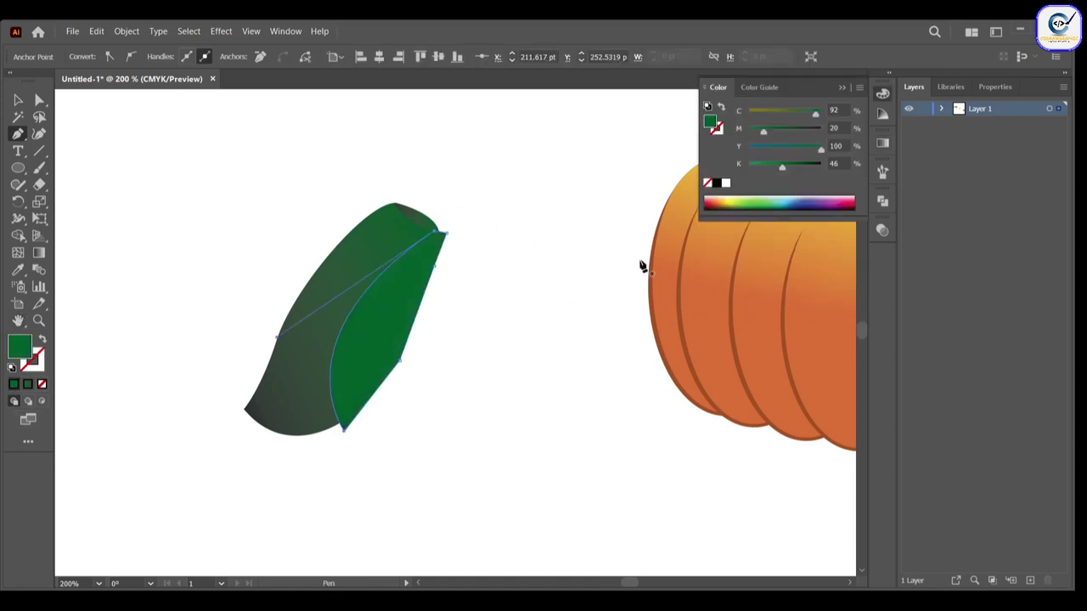
left_click(716, 183)
Select both stem shapes and delete the black region with Shape Builder.
key("v")
left_click_drag(221, 183, 504, 463)
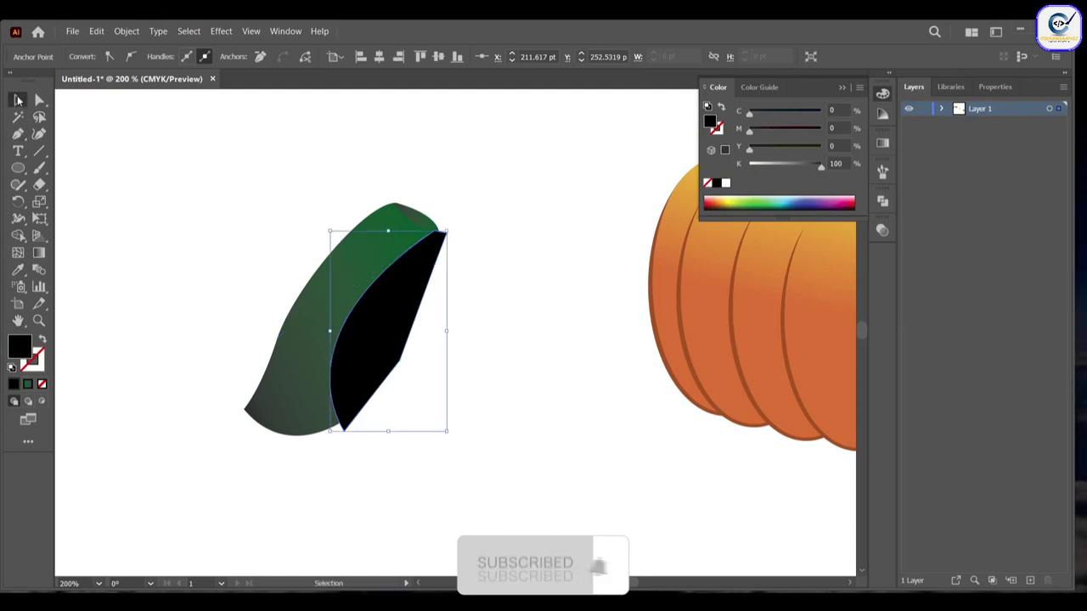
key("shift+m")
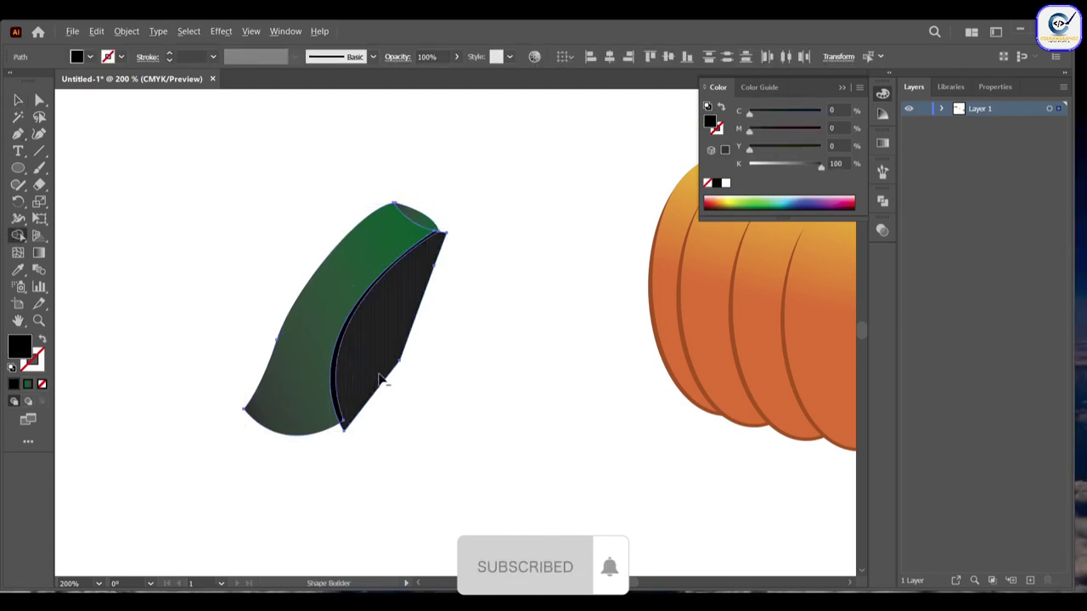
left_click(387, 382, "alt")
Group the stem's parts and move the stem onto the top of the pumpkin.
key("v")
key("ctrl+1")
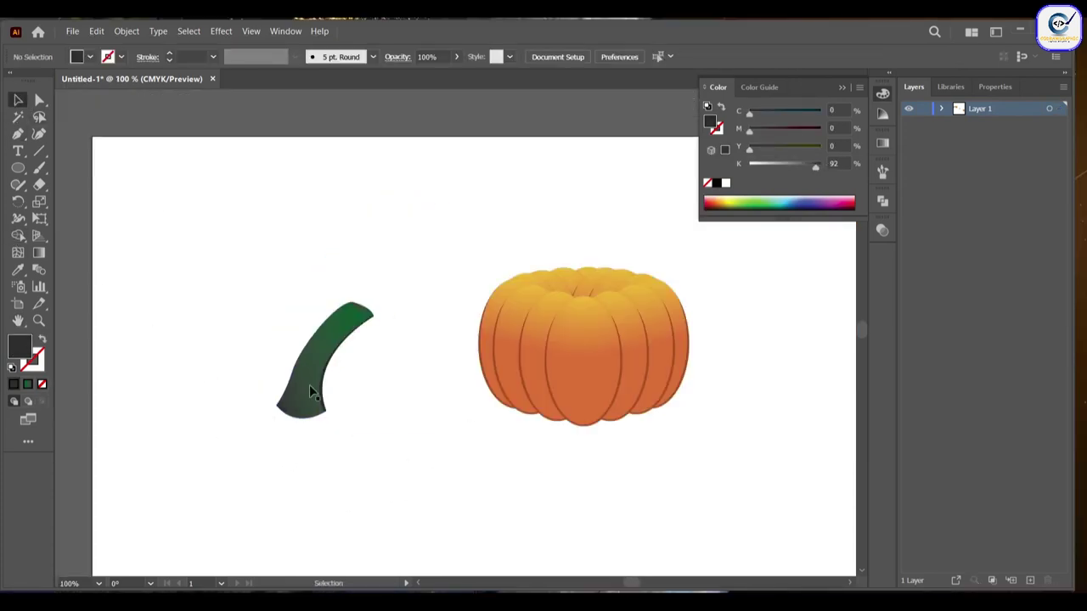
left_click(309, 384)
right_click(316, 382)
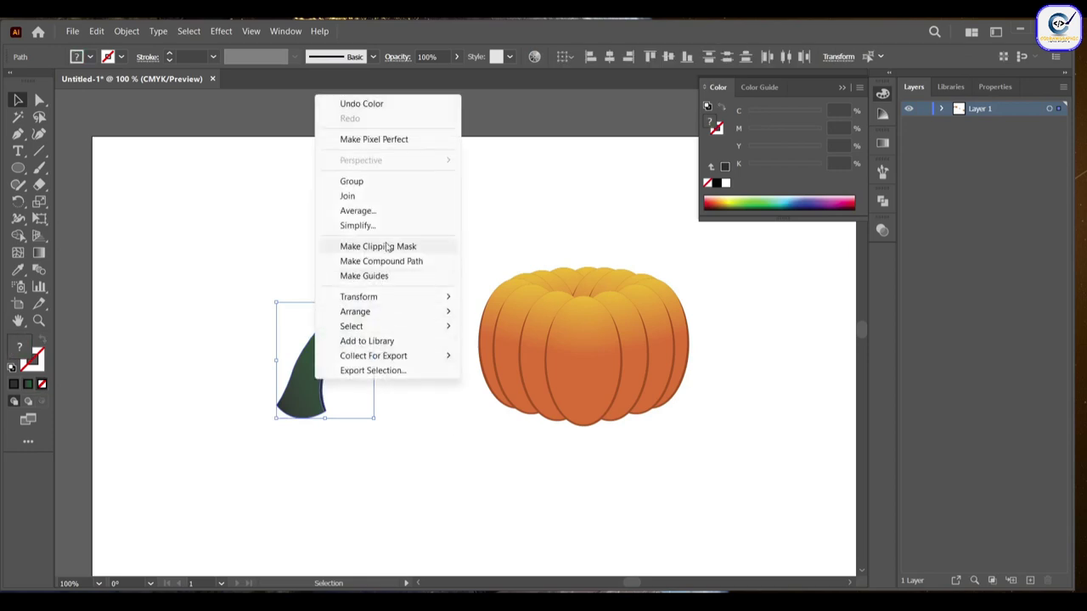
key("Escape")
left_click_drag(327, 359, 607, 258)
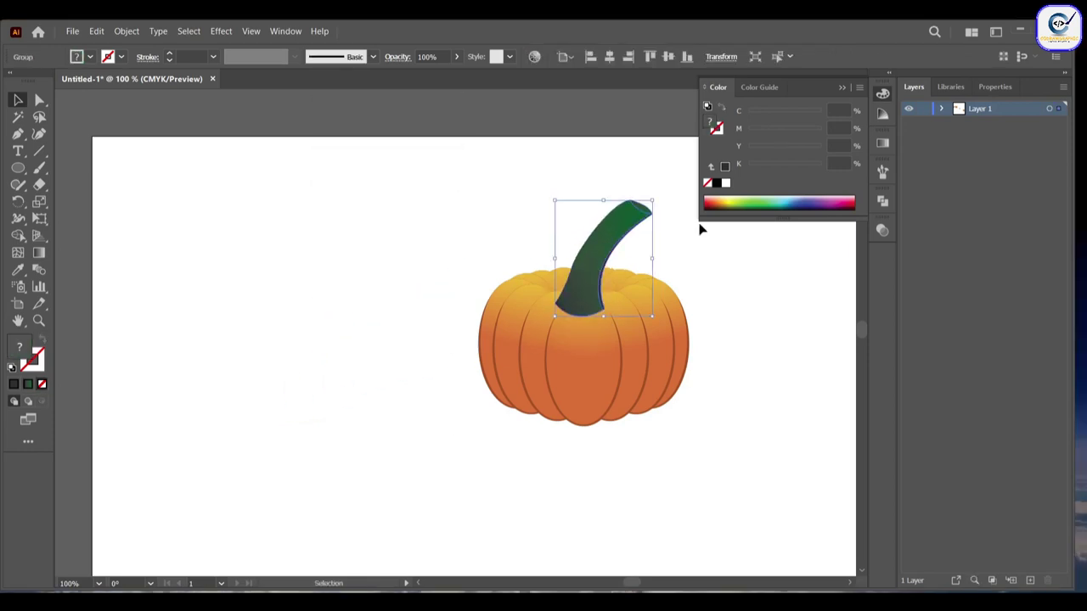
Tuck the stem behind the pumpkin's front lobes in Layers and scale it shorter.
left_click(942, 108)
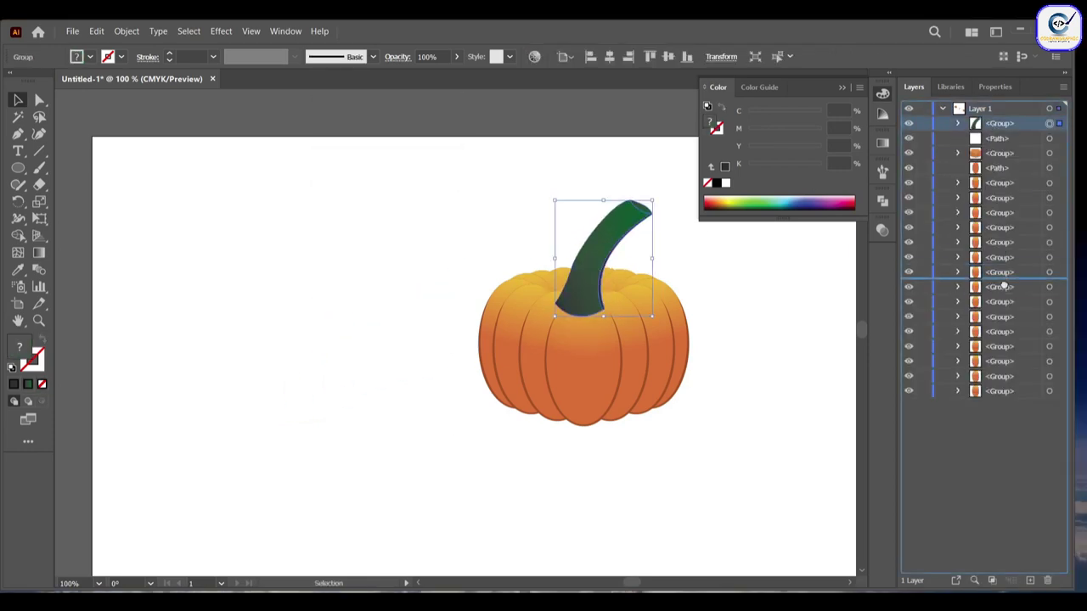
left_click_drag(989, 124, 1005, 296)
left_click_drag(585, 282, 591, 274)
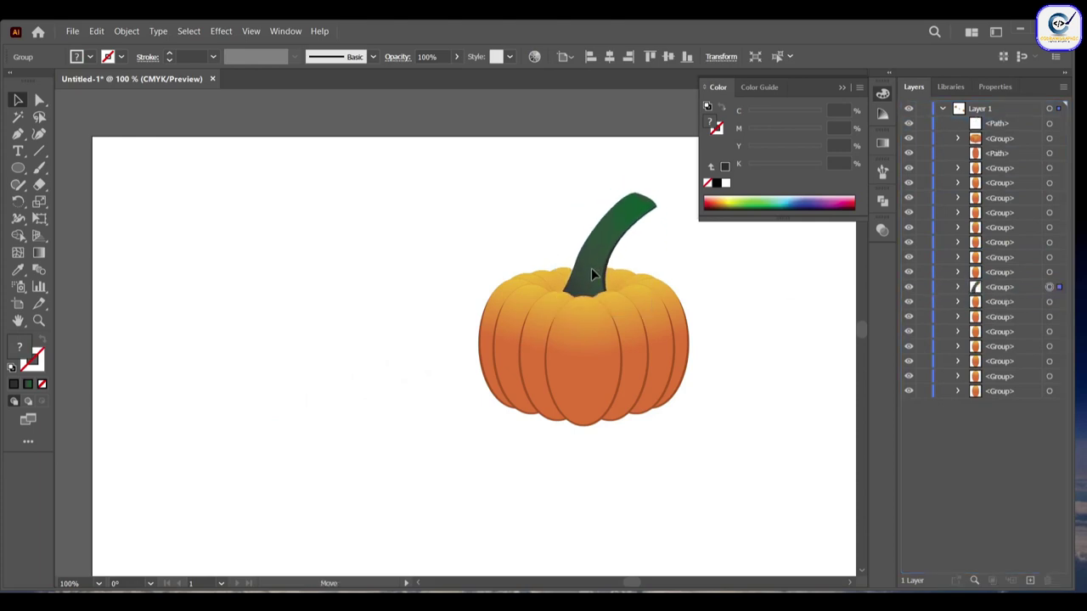
left_click(592, 273)
left_click_drag(658, 189, 644, 230)
left_click(683, 280)
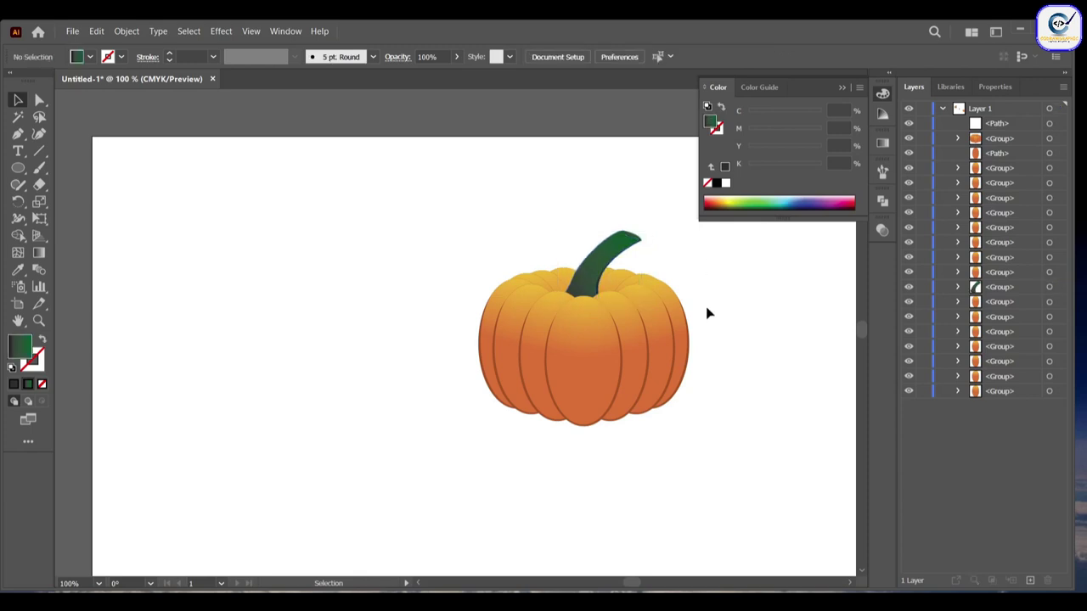
Lock the upper and lower pumpkin layers, leaving the stem unlocked.
left_click(804, 504)
key("Delete")
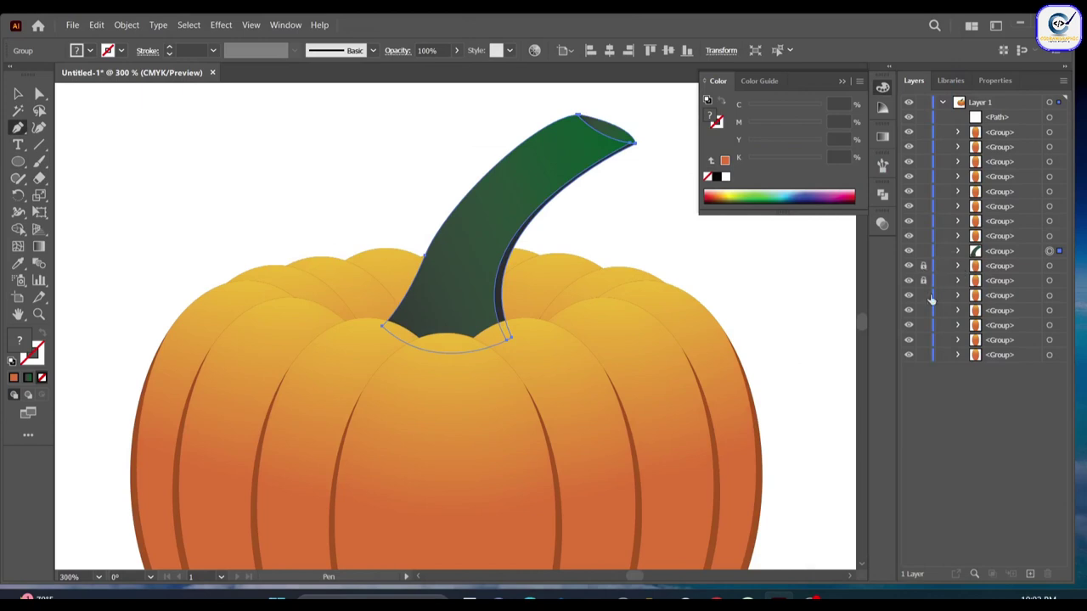
left_click_drag(930, 298, 924, 355)
left_click_drag(925, 233, 928, 134)
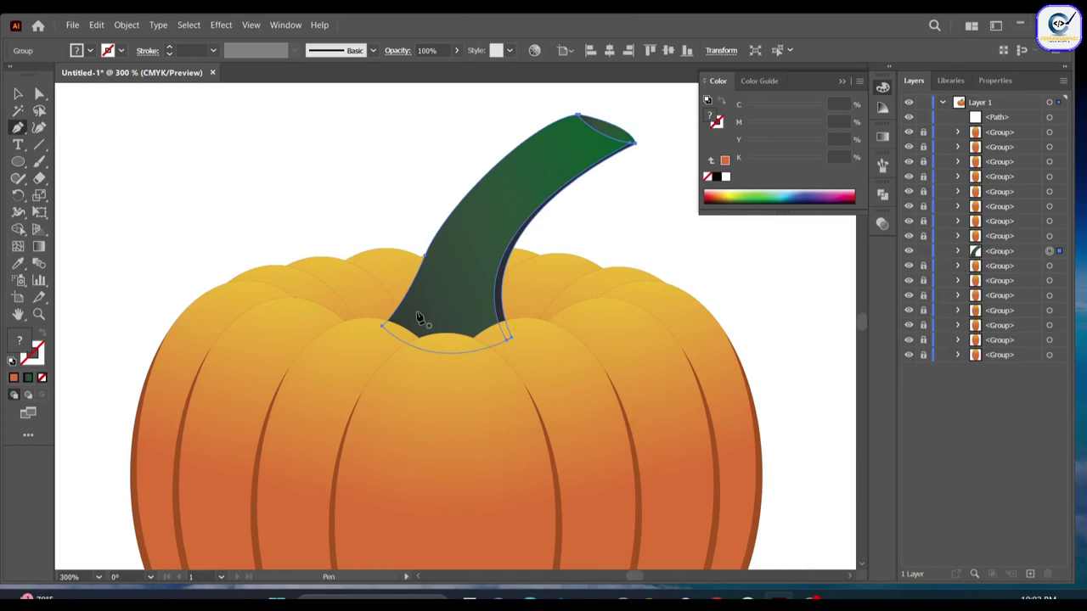
key("v")
left_click(197, 240)
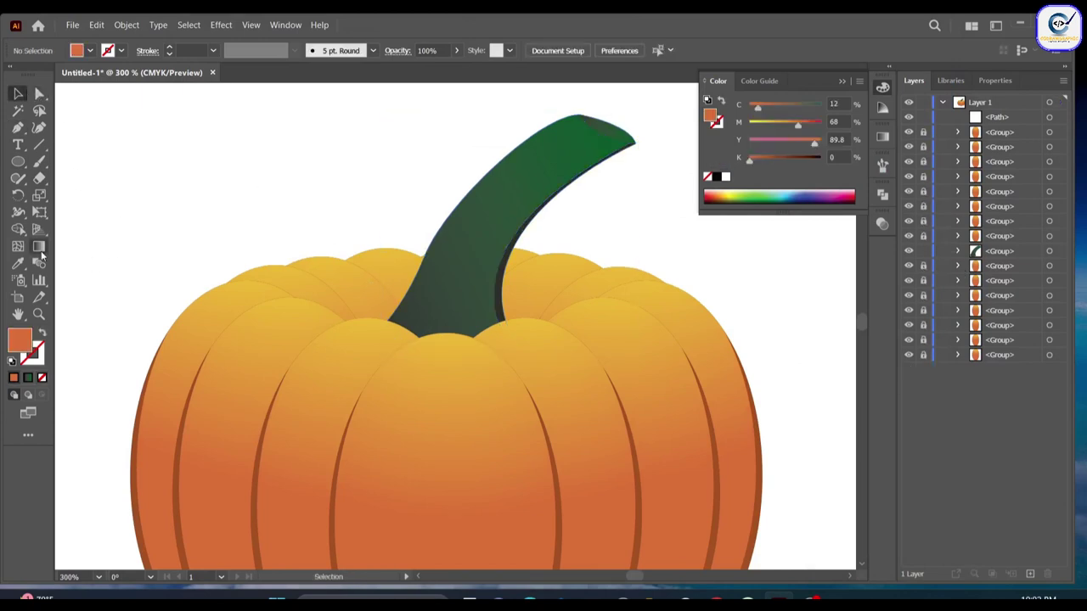
left_click(18, 130)
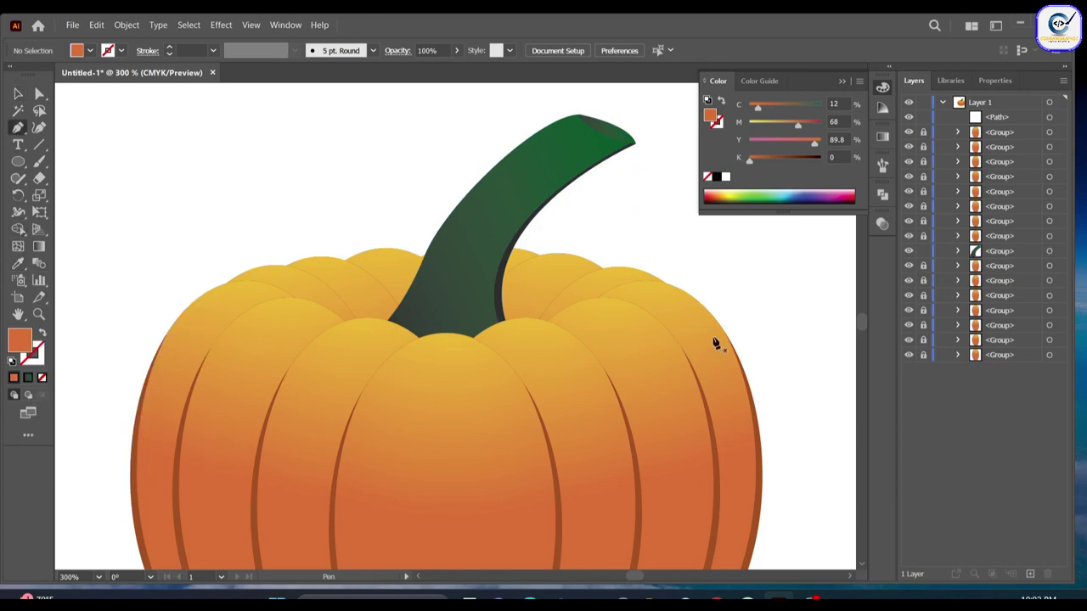
With a white fill, start the highlight path at the stem's top, curving to its lower left.
left_click(724, 177)
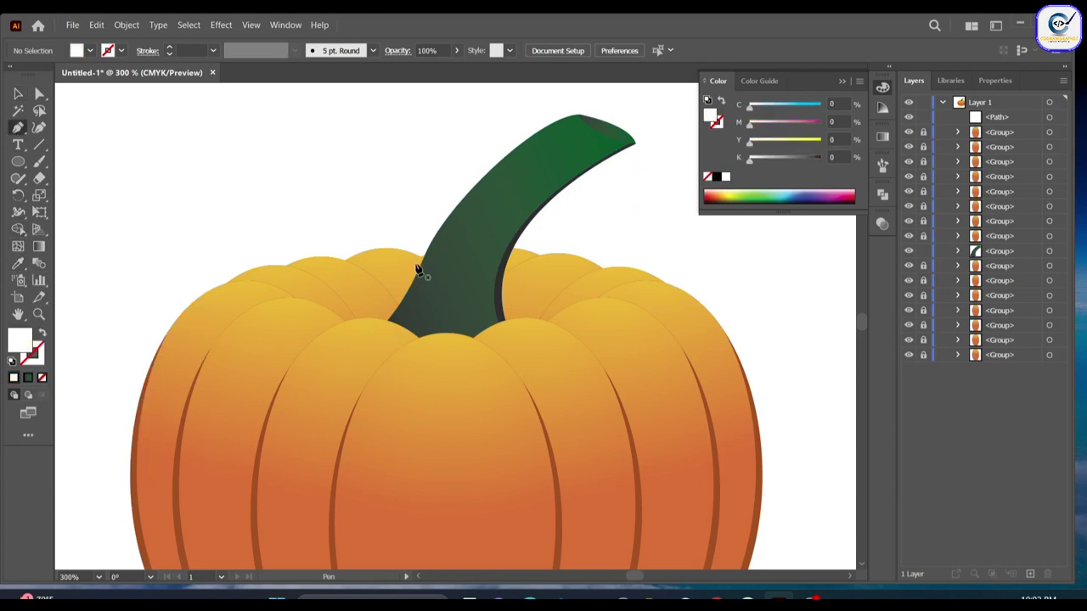
left_click(577, 106)
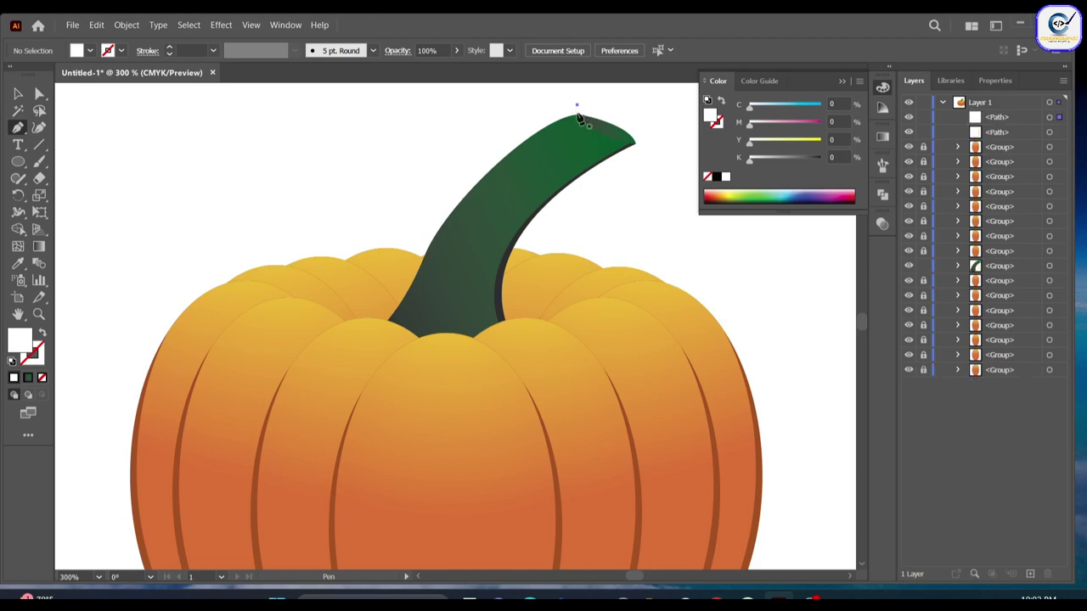
scroll(582, 128, "up", 3)
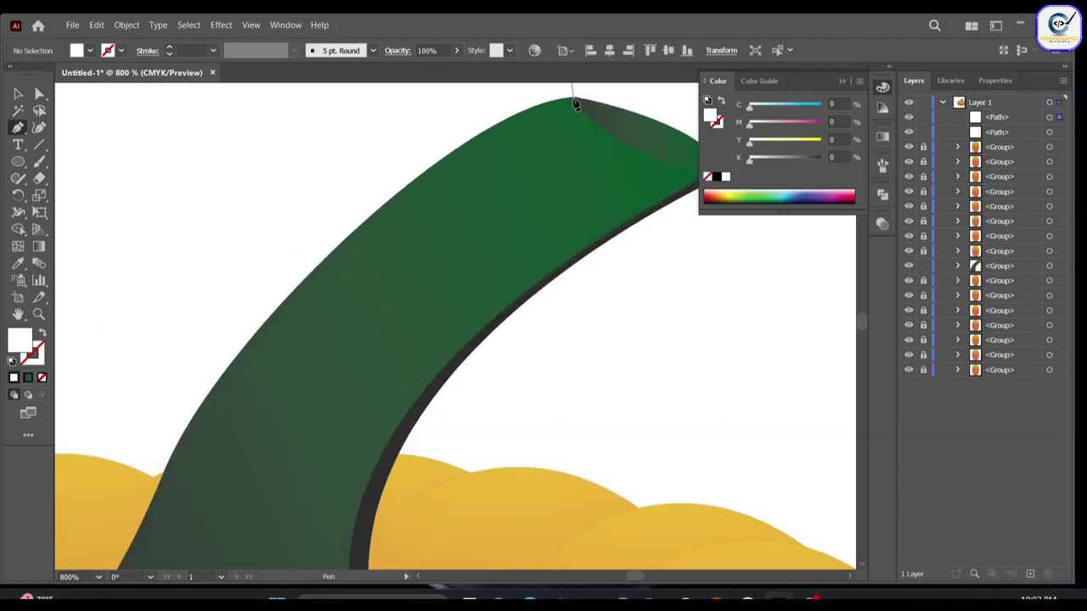
left_click(568, 100)
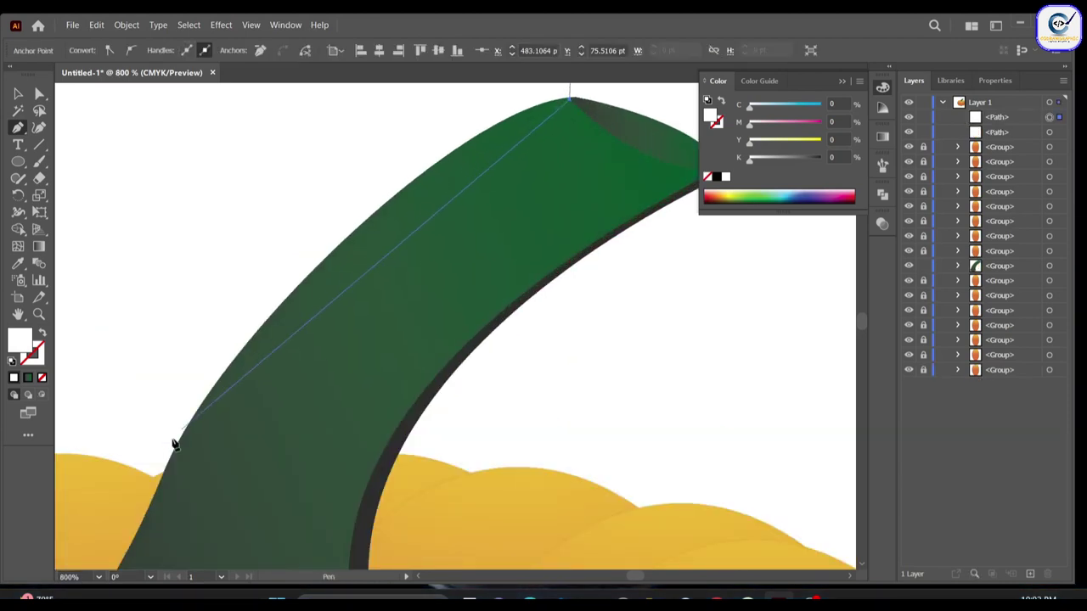
left_click_drag(154, 522, 153, 357)
scroll(136, 518, "down", 3)
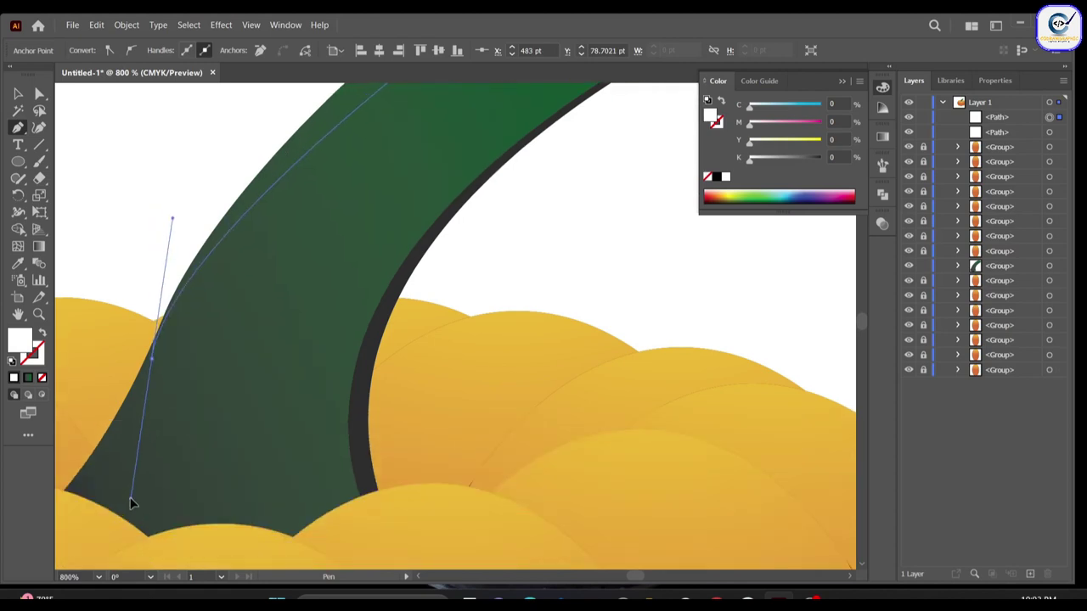
scroll(124, 518, "down", 3)
scroll(119, 446, "down", 1)
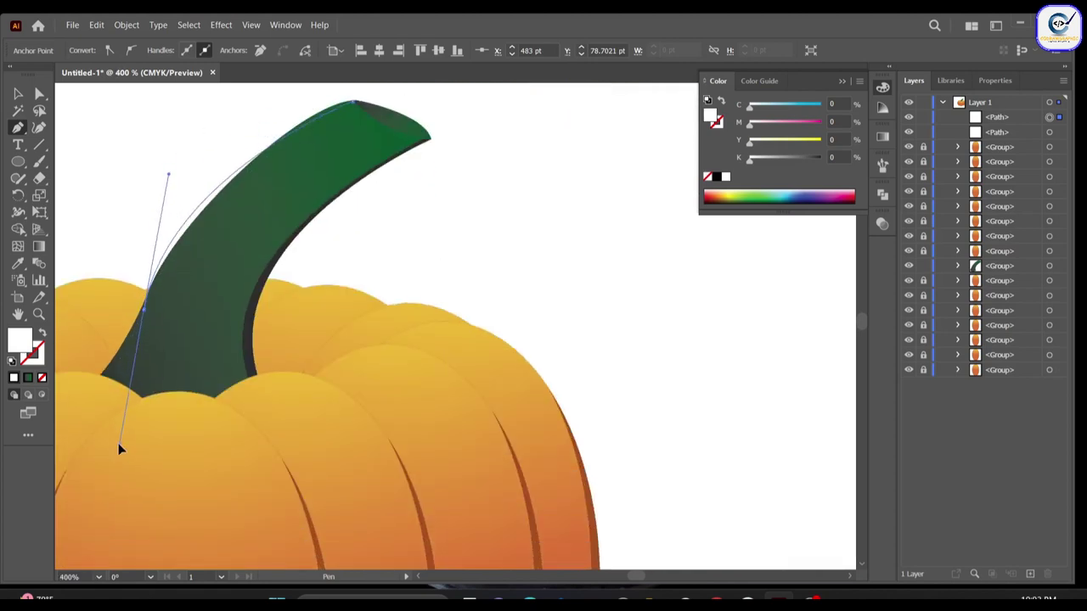
Adjust the highlight curve along the stem edge, extend it outside the stem and close it.
scroll(102, 463, "left", 4)
left_click_drag(190, 490, 232, 478)
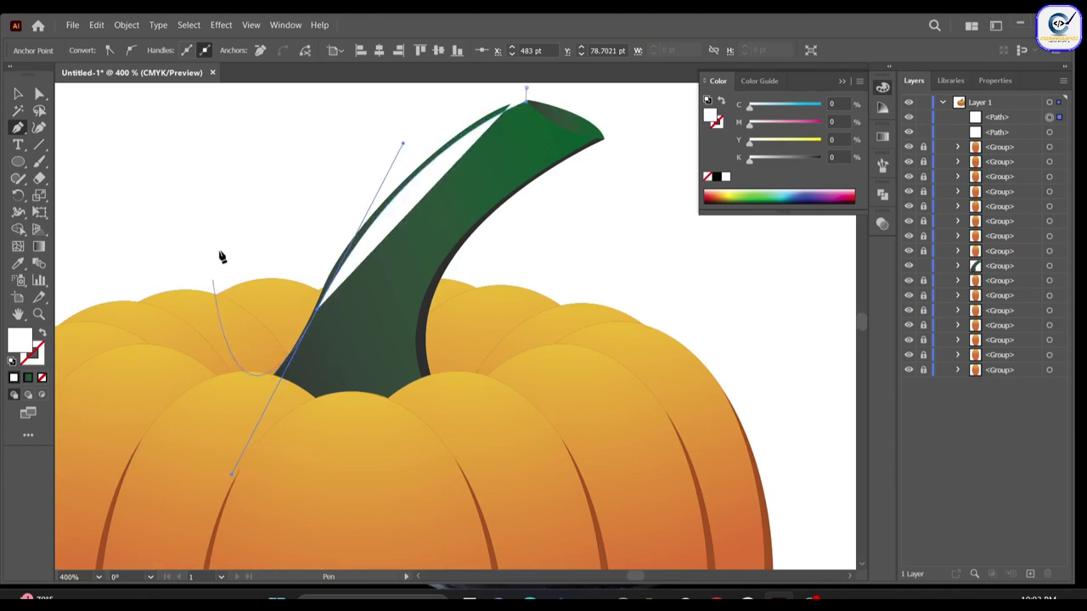
left_click(316, 308)
left_click(302, 239)
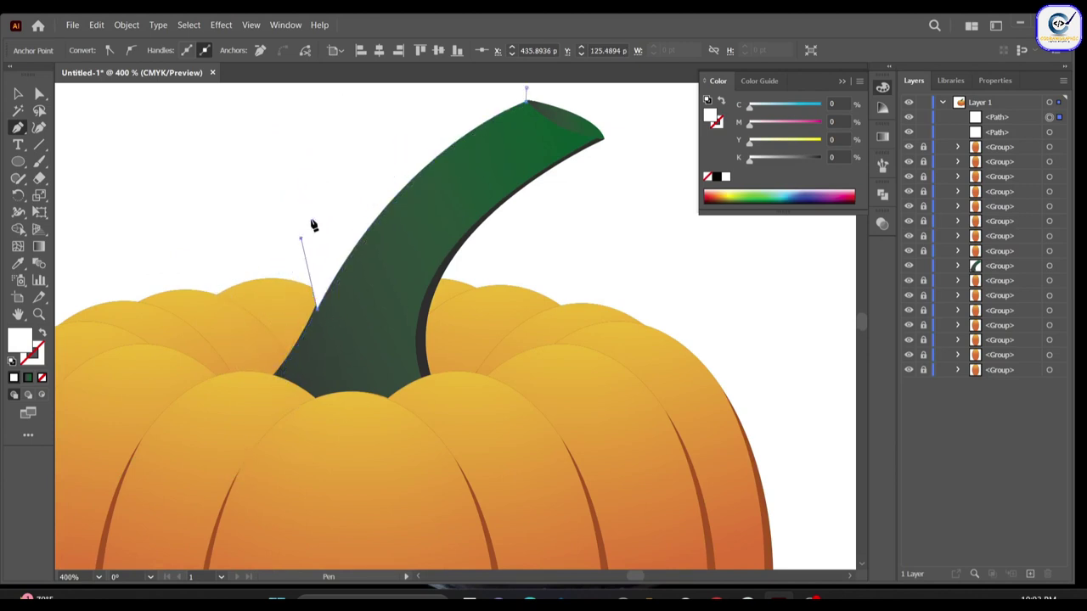
left_click(398, 132)
left_click(527, 90)
scroll(527, 94, "up", 1)
Select the highlight with the stem and trim it with Shape Builder.
left_click(39, 94)
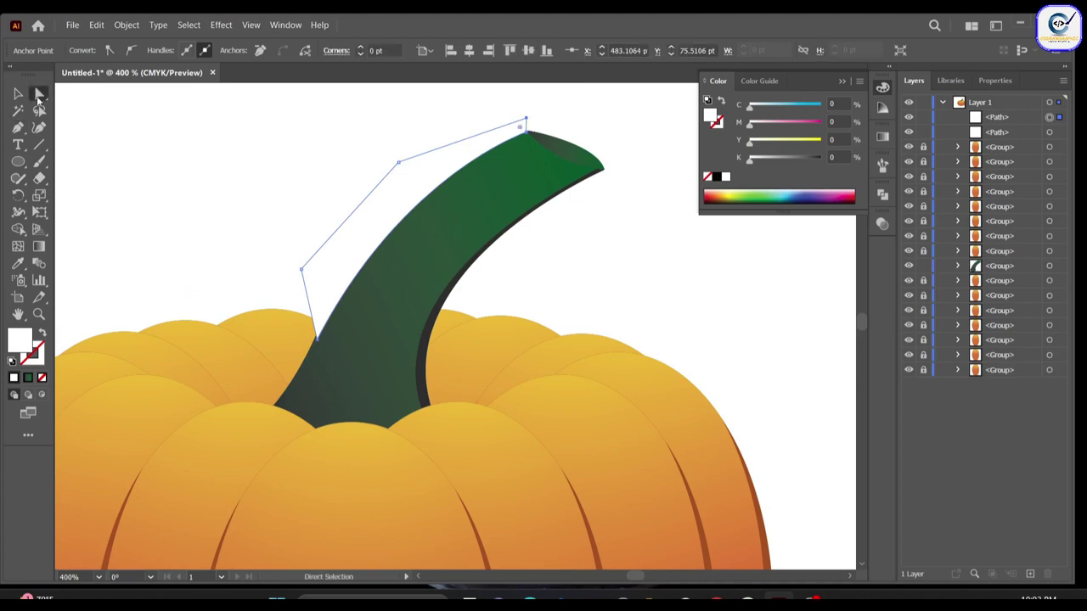
left_click(317, 340)
key("v")
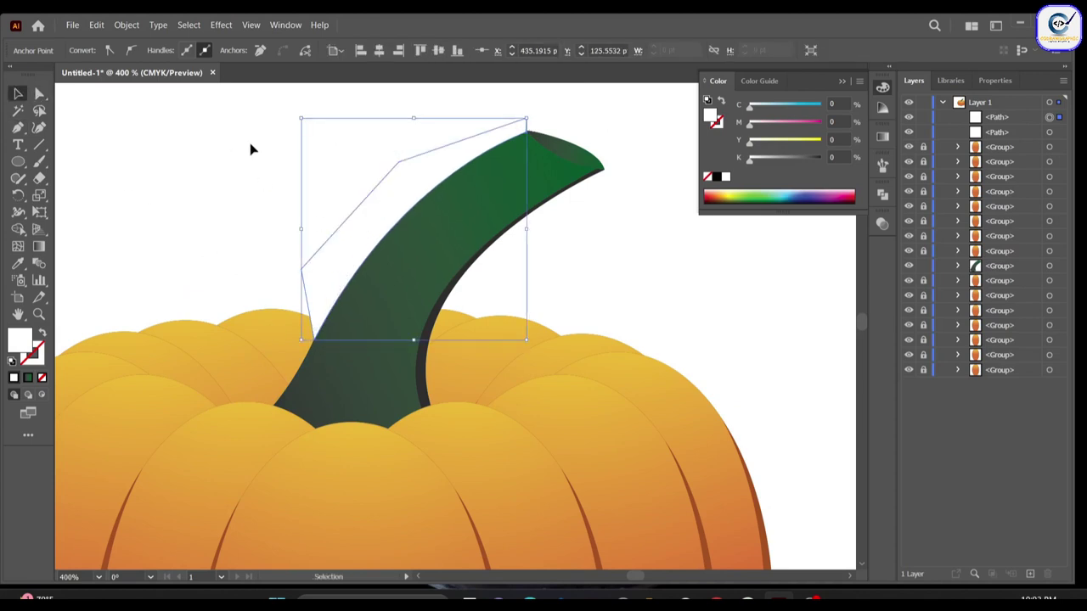
left_click_drag(250, 145, 527, 309)
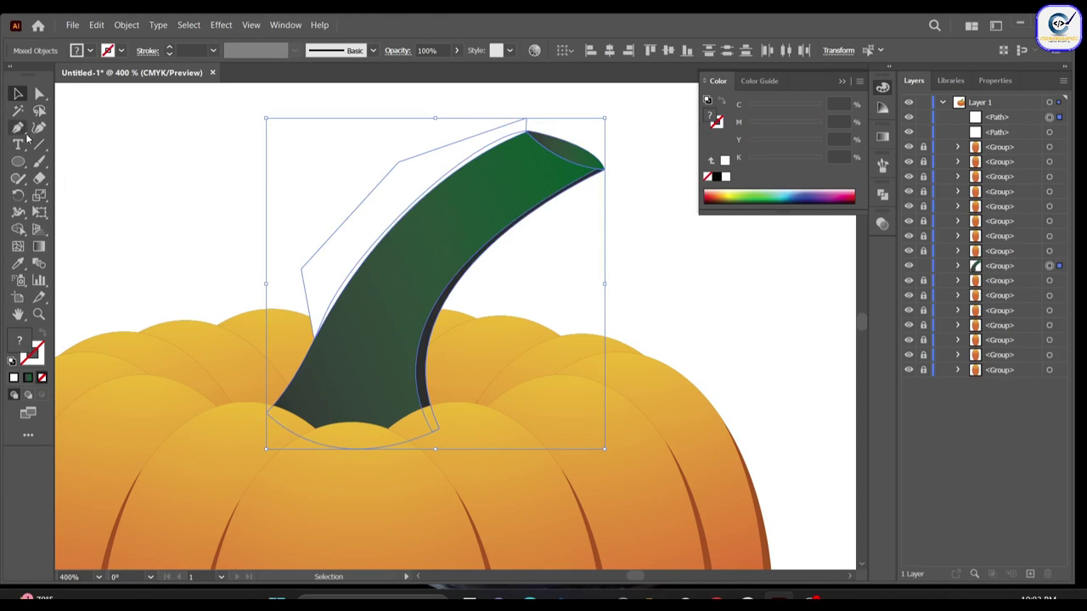
left_click(17, 229)
key("v")
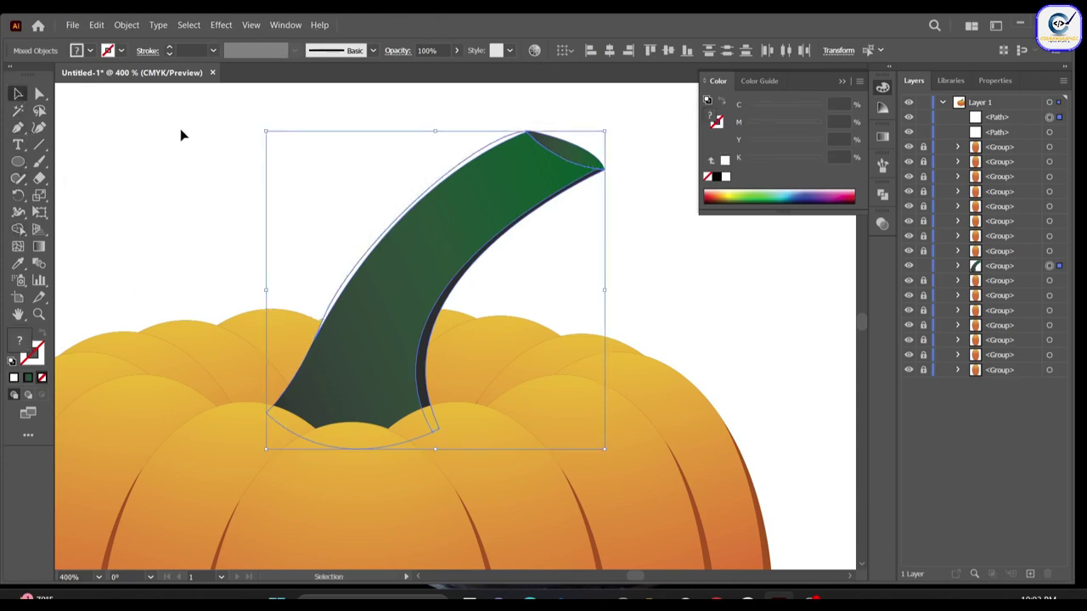
left_click(181, 133)
Set the stem highlight's blend mode to Soft Light at 20% opacity.
left_click(397, 223)
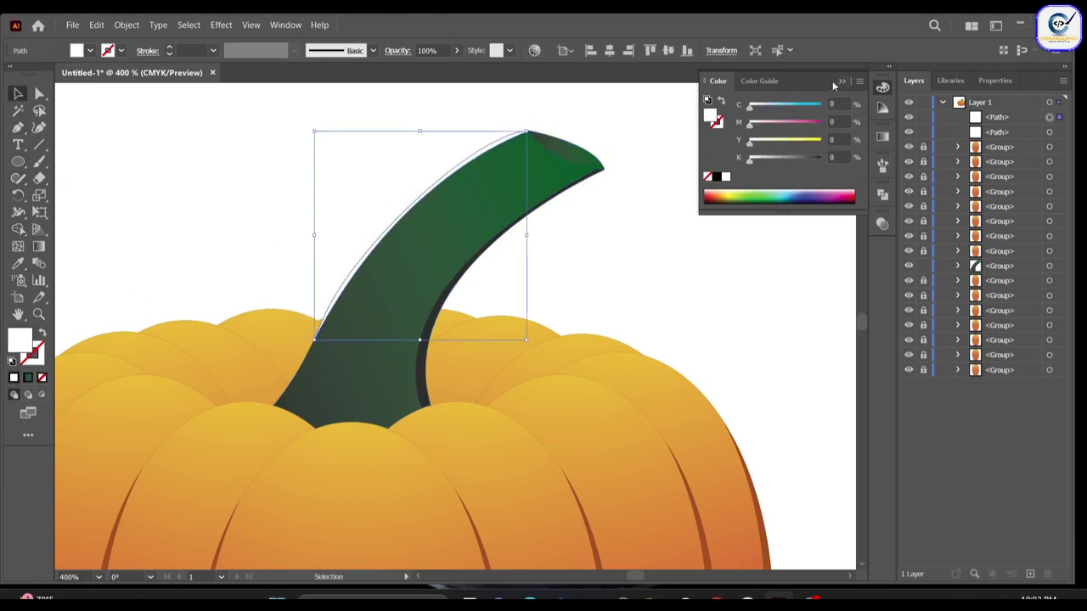
left_click(842, 81)
left_click(882, 224)
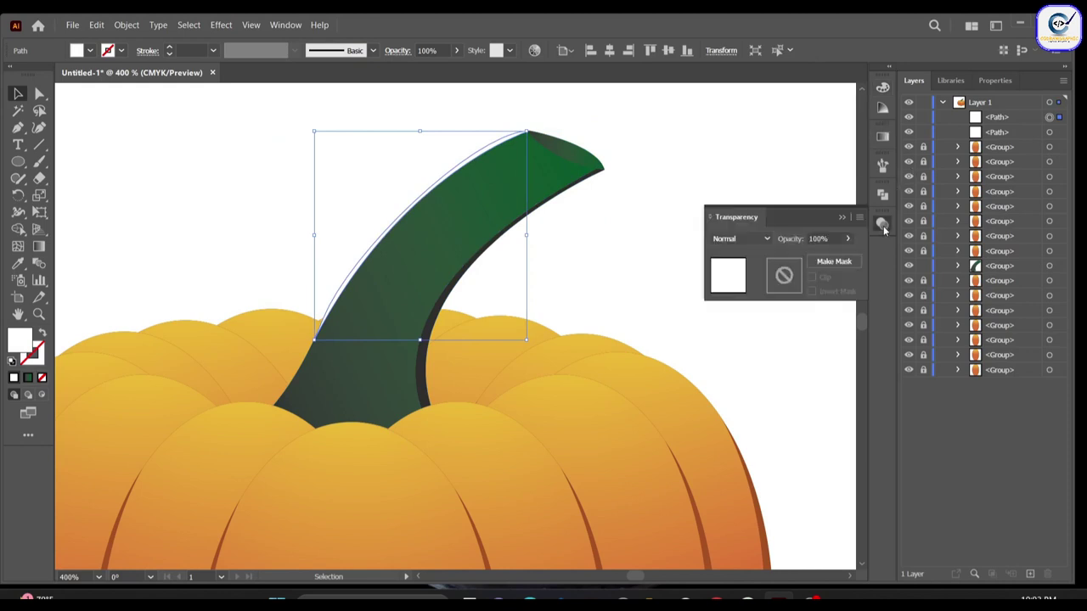
left_click(758, 242)
left_click(746, 388)
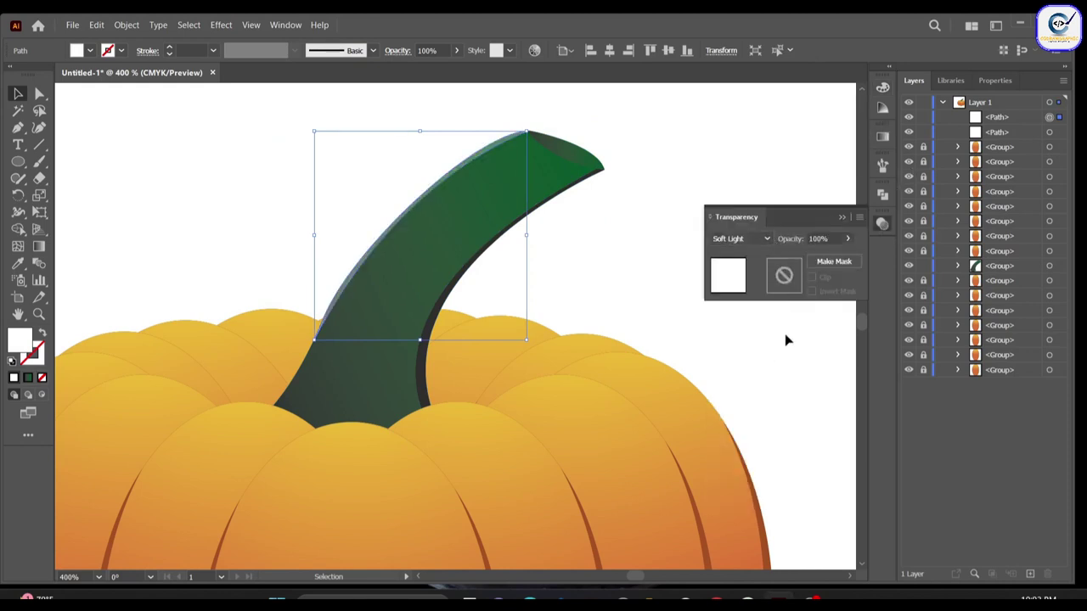
left_click(818, 239)
type("20")
key("Return")
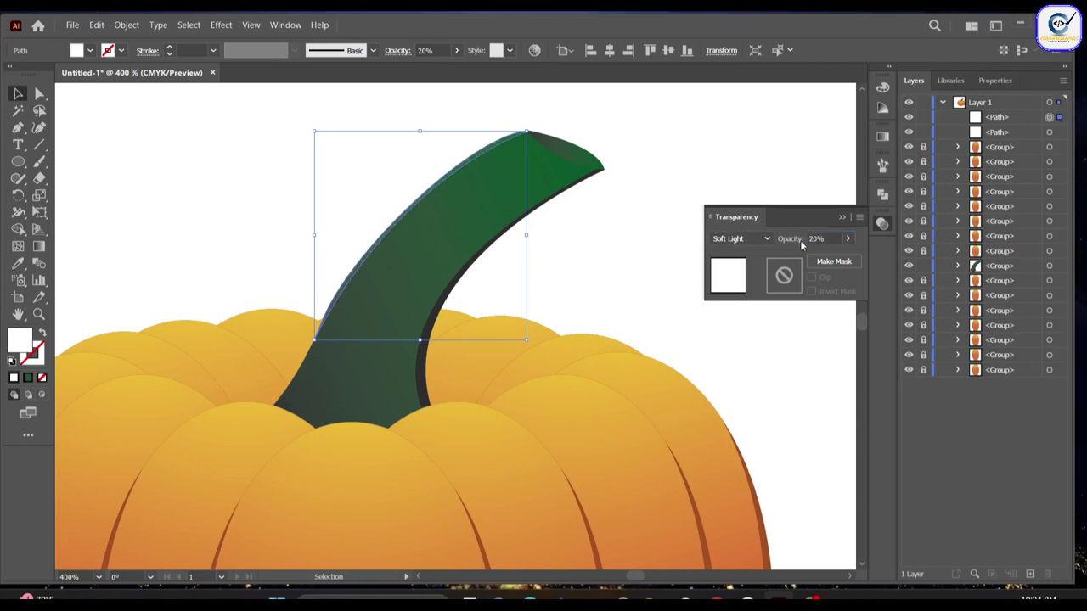
Recommit the highlight's opacity value, then place the first shadow anchor at the stem base.
left_click(684, 255)
left_click(387, 244)
left_click(815, 238)
key("Return")
left_click(654, 283)
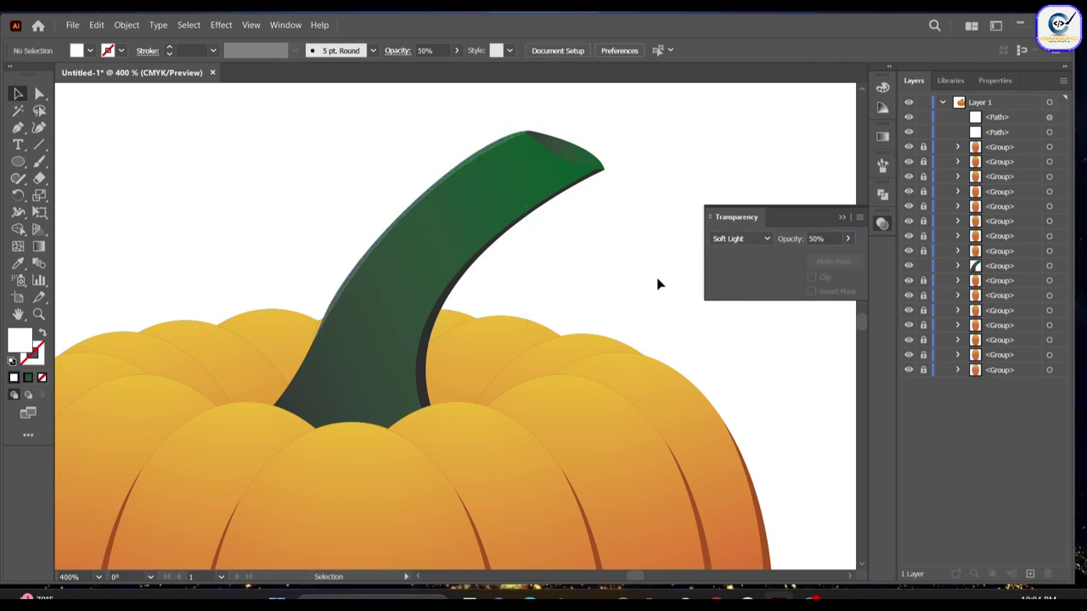
key("ctrl+minus")
key("p")
left_click(444, 393)
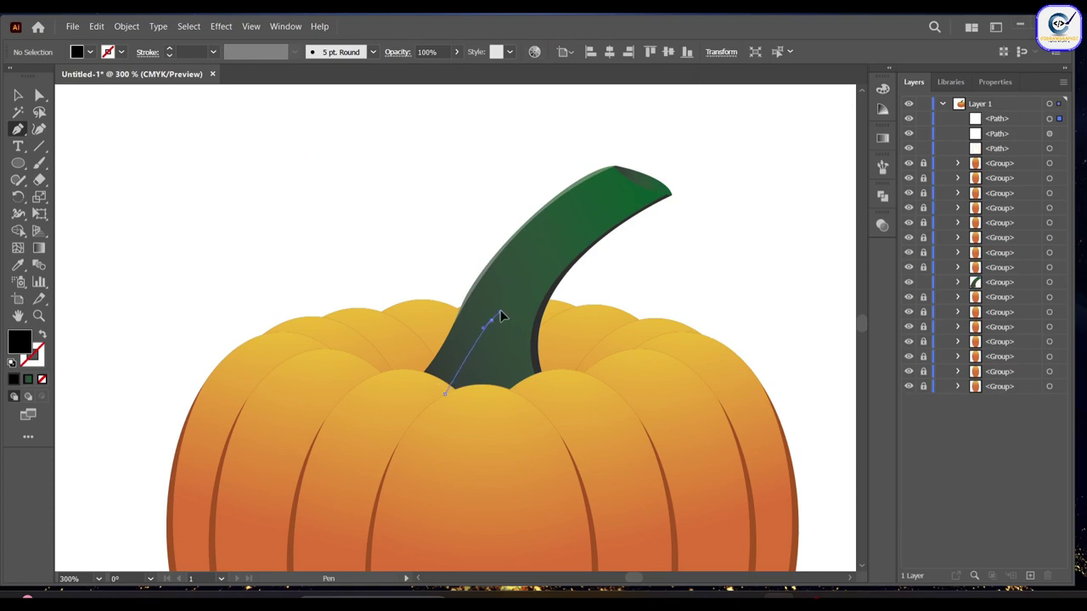
Pen-draw a shadow shape up the stem's right side to its tip and back below the base.
left_click_drag(491, 321, 518, 271)
left_click(601, 202)
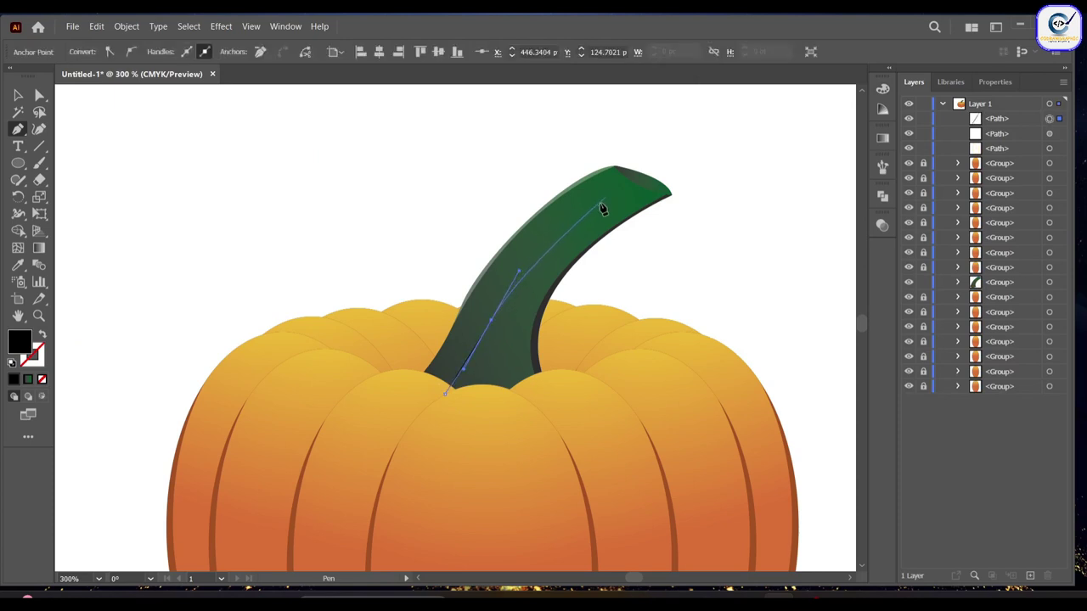
left_click_drag(613, 199, 641, 199)
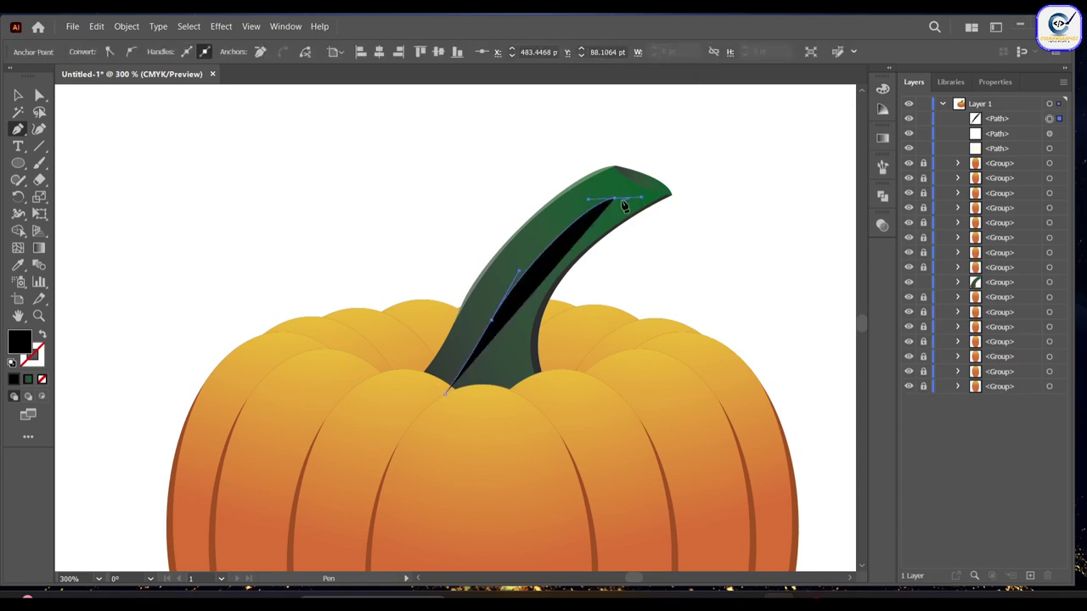
left_click(664, 200)
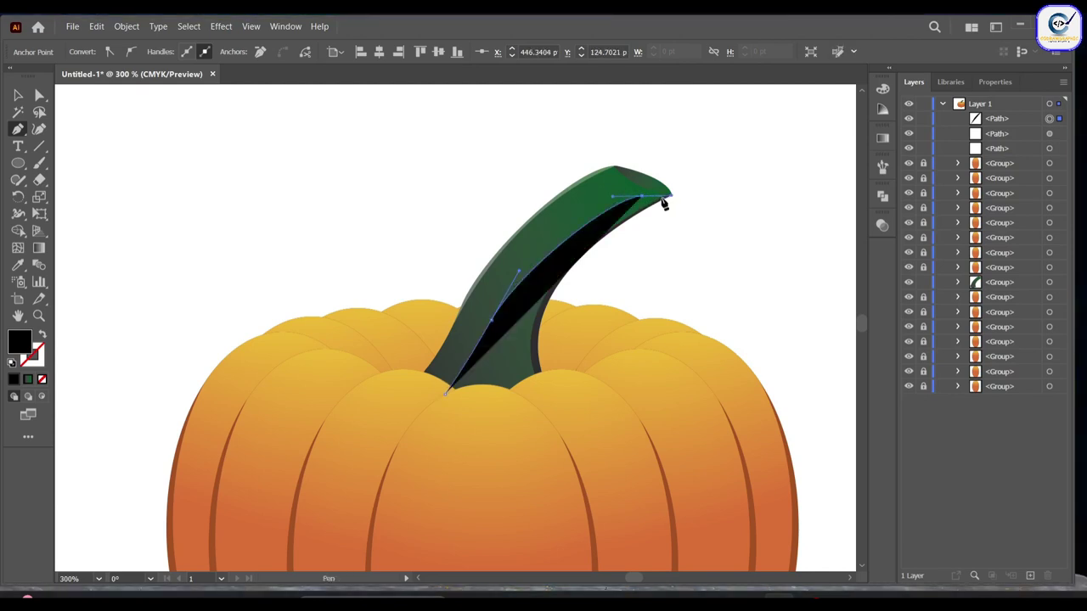
key("ctrl+z")
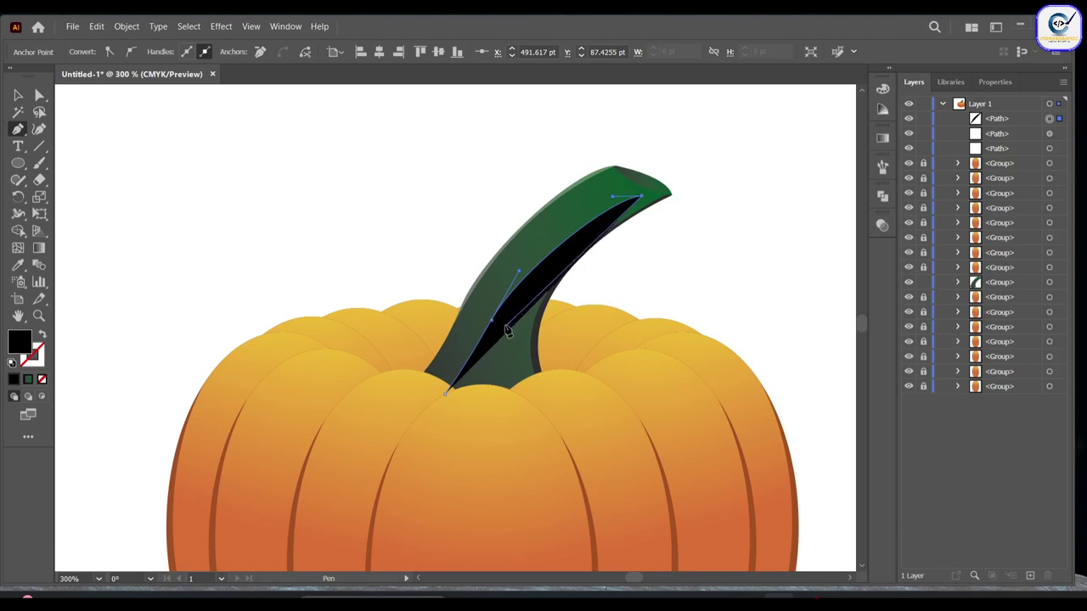
left_click_drag(506, 324, 501, 388)
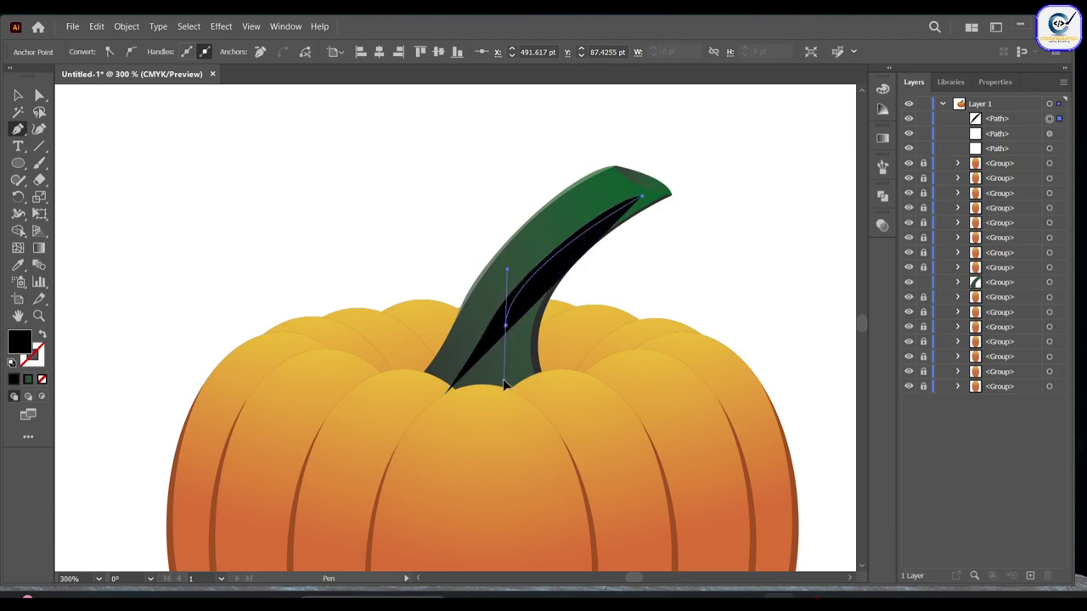
left_click(543, 417)
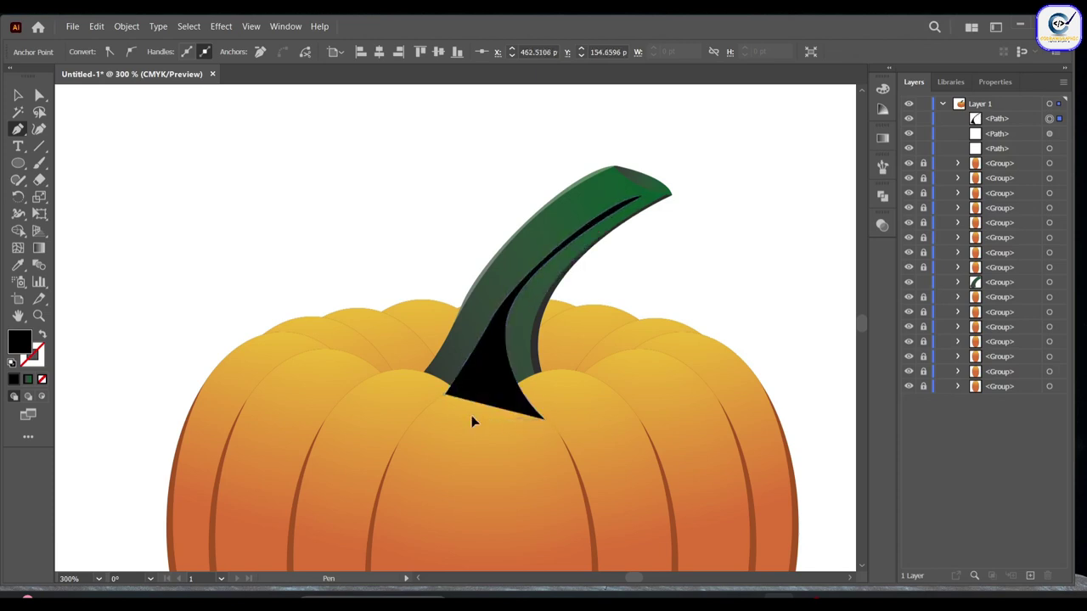
left_click(473, 416)
left_click(444, 397)
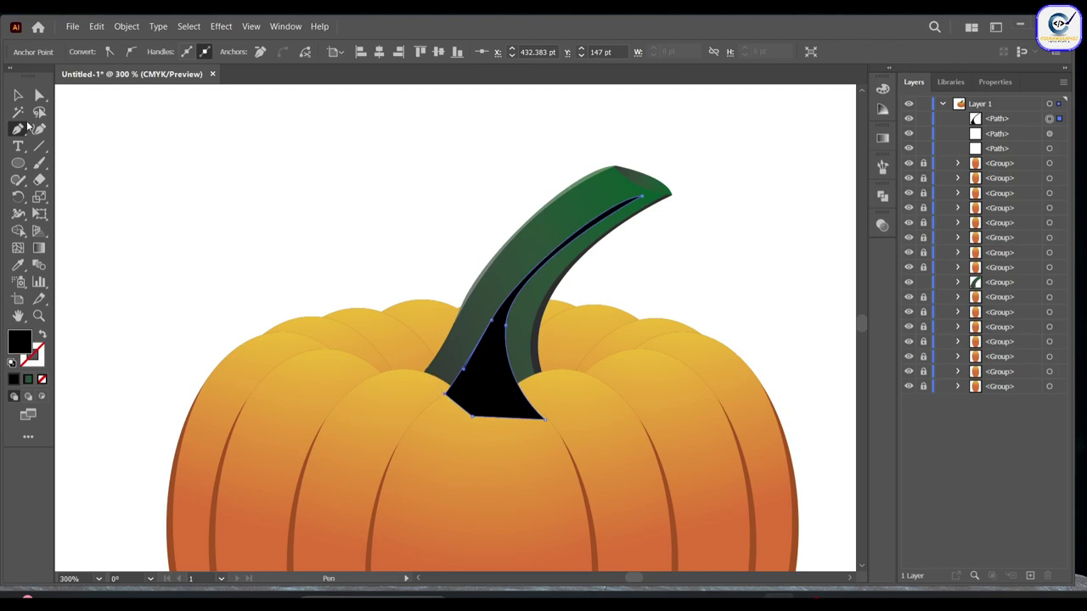
Select the shadow with the stem and trim off the part below the stem with Shape Builder.
left_click(18, 95)
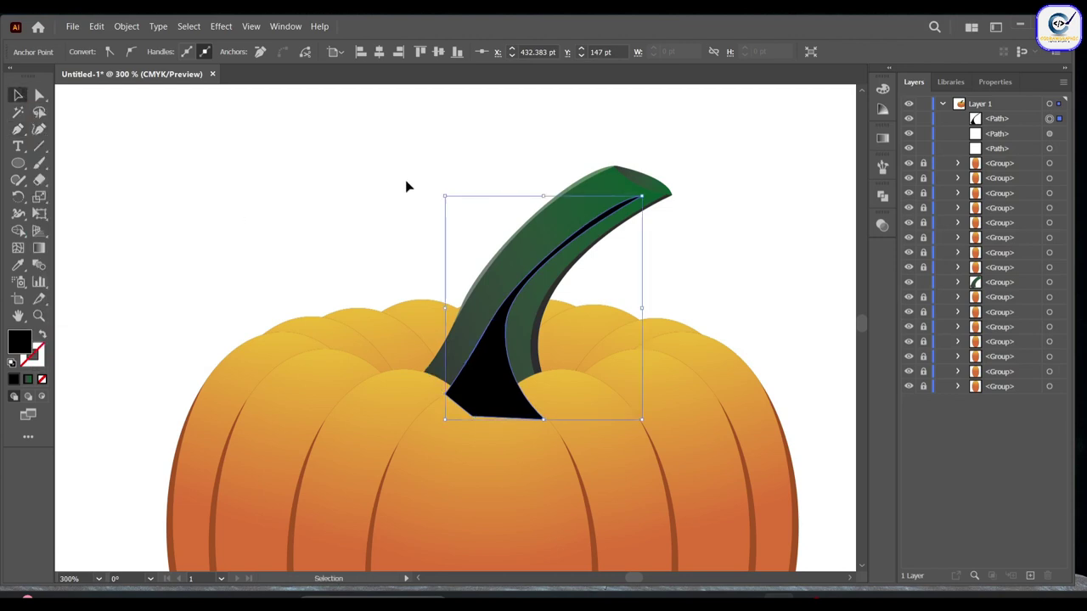
left_click_drag(405, 187, 504, 414)
left_click(18, 230)
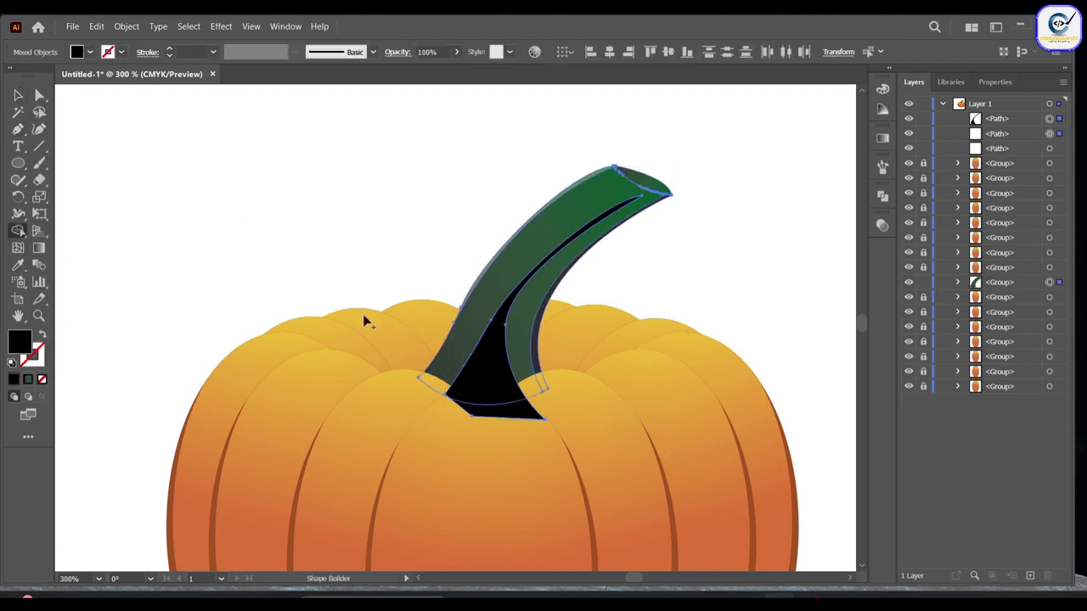
left_click(515, 413, "alt")
left_click(18, 95)
left_click(215, 184)
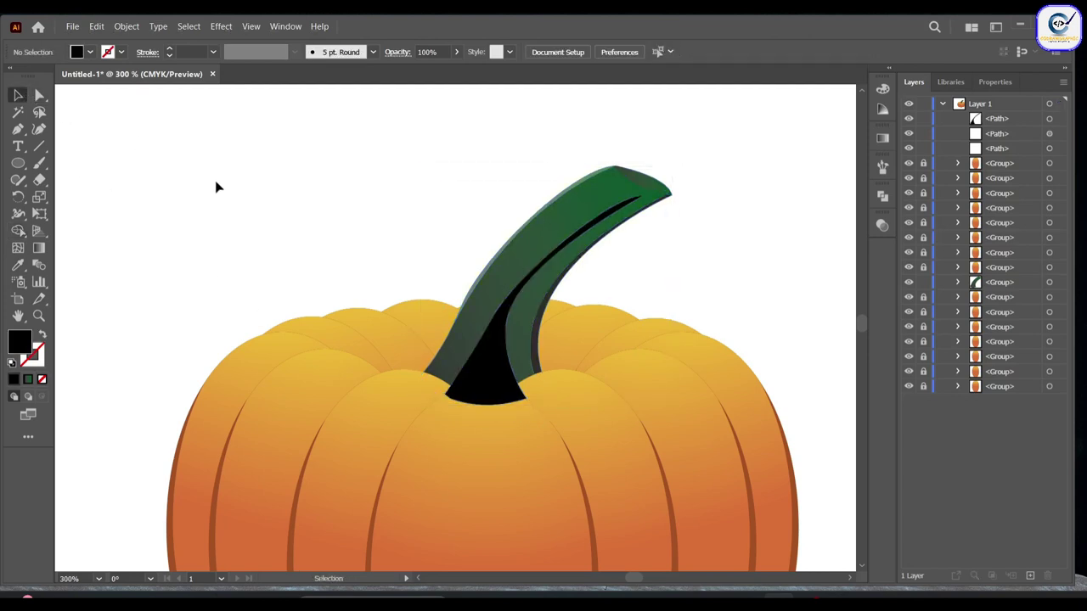
left_click(480, 373)
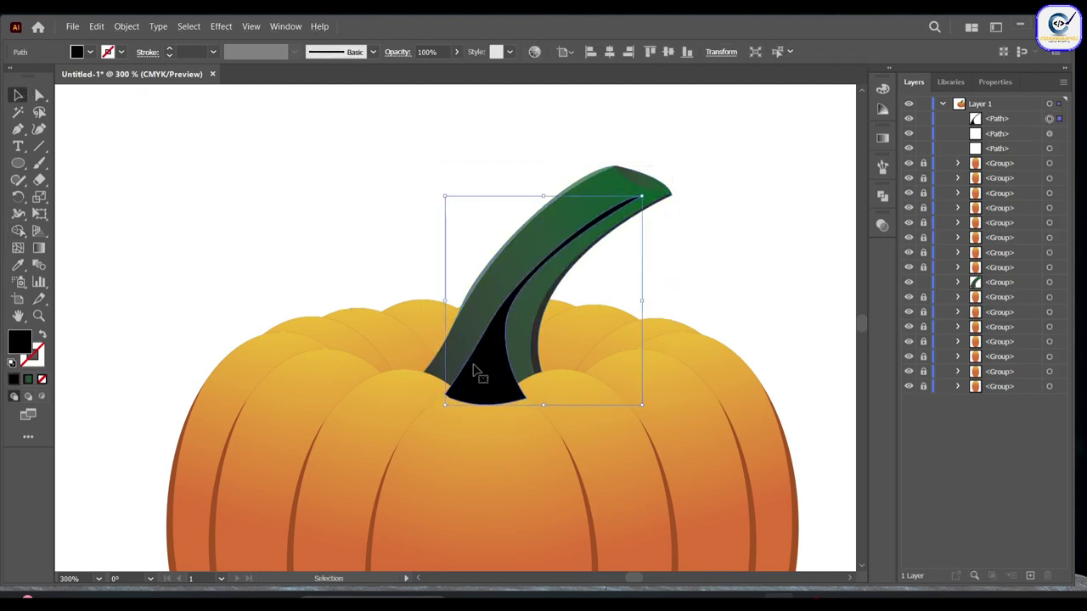
Move the shadow behind the stem group in Layers and set it to Multiply at 20% opacity.
mouse_move(1008, 119)
left_mouse_down()
mouse_move(1015, 274)
mouse_move(1012, 260)
left_mouse_up()
left_click(883, 225)
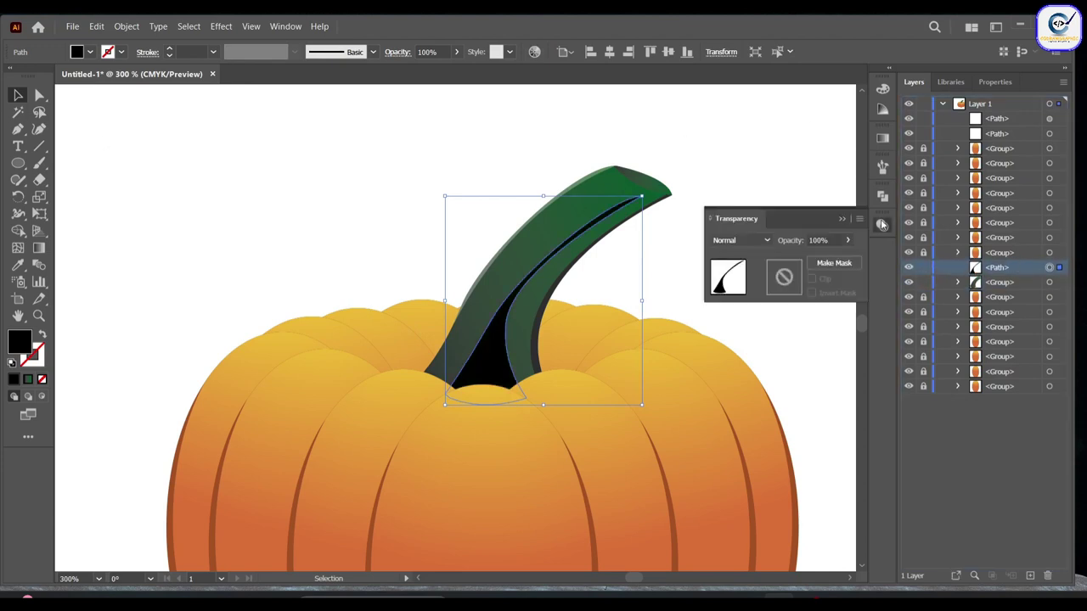
left_click(738, 240)
left_click(737, 286)
left_click(818, 240)
type("20")
key("Return")
left_click(775, 205)
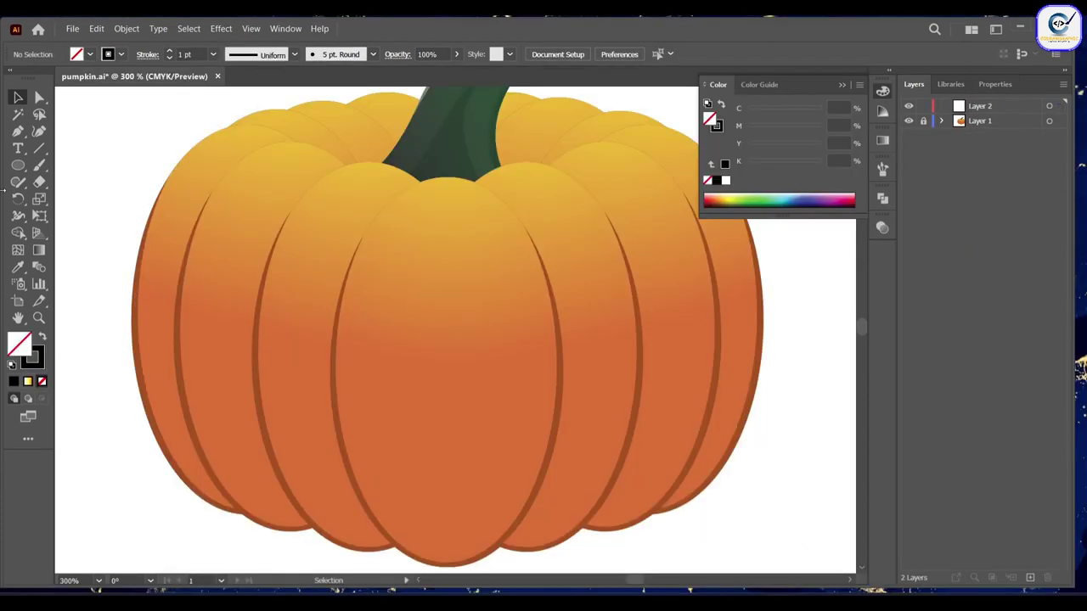
left_click(18, 131)
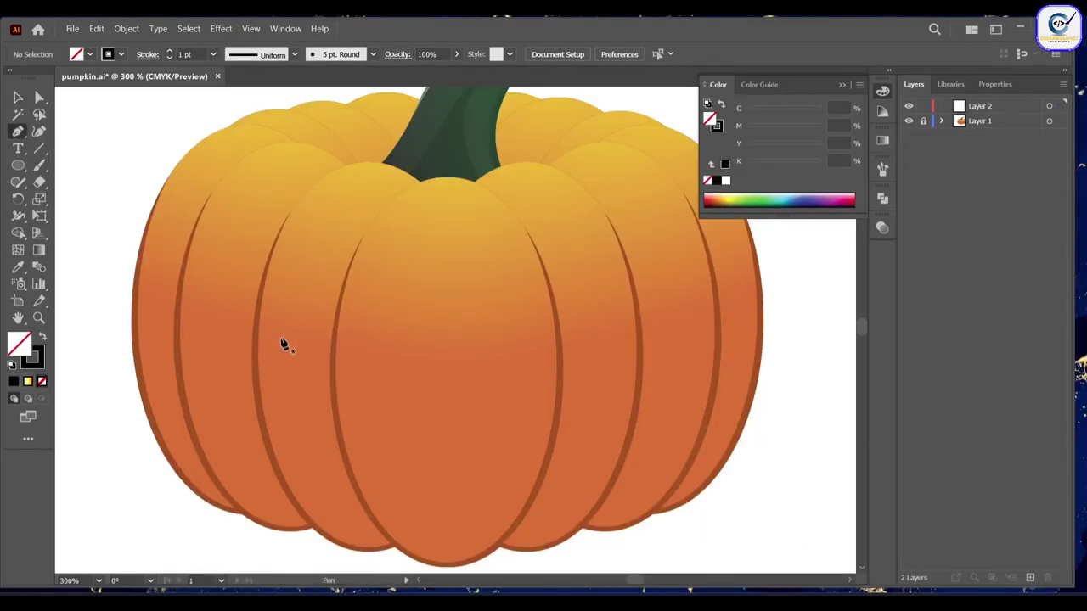
Pen-draw a closed three-point triangle for the left eye on the pumpkin's upper-left face.
left_click(276, 338)
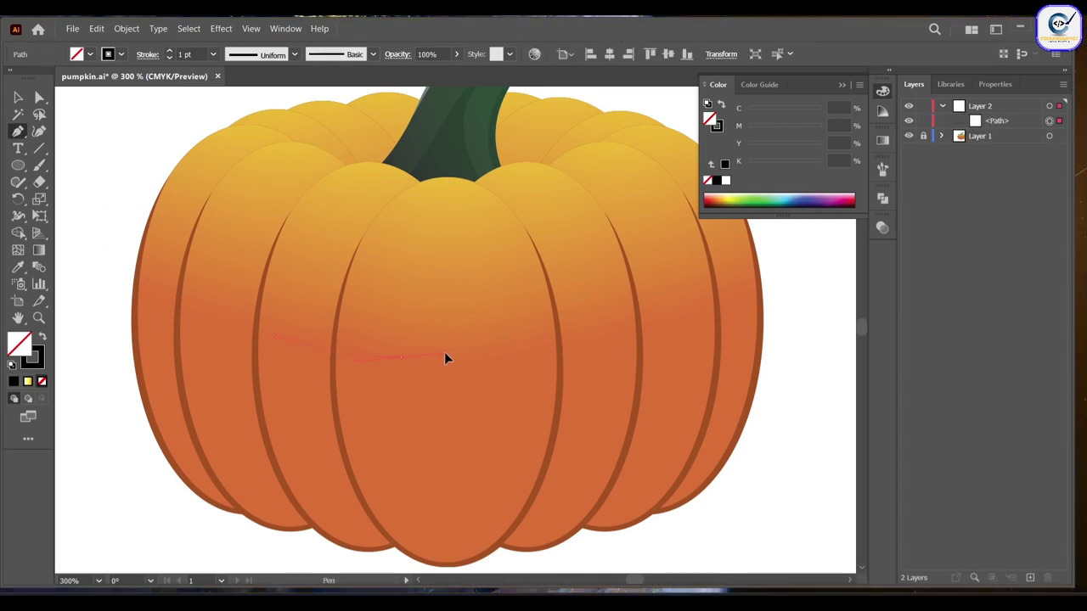
left_click(399, 355)
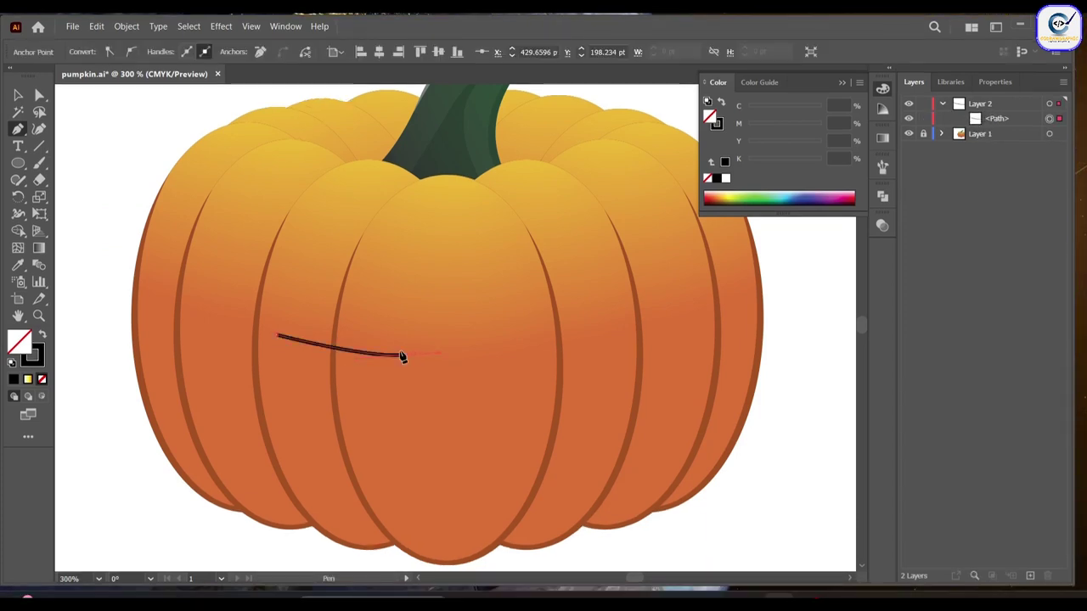
left_click(344, 258)
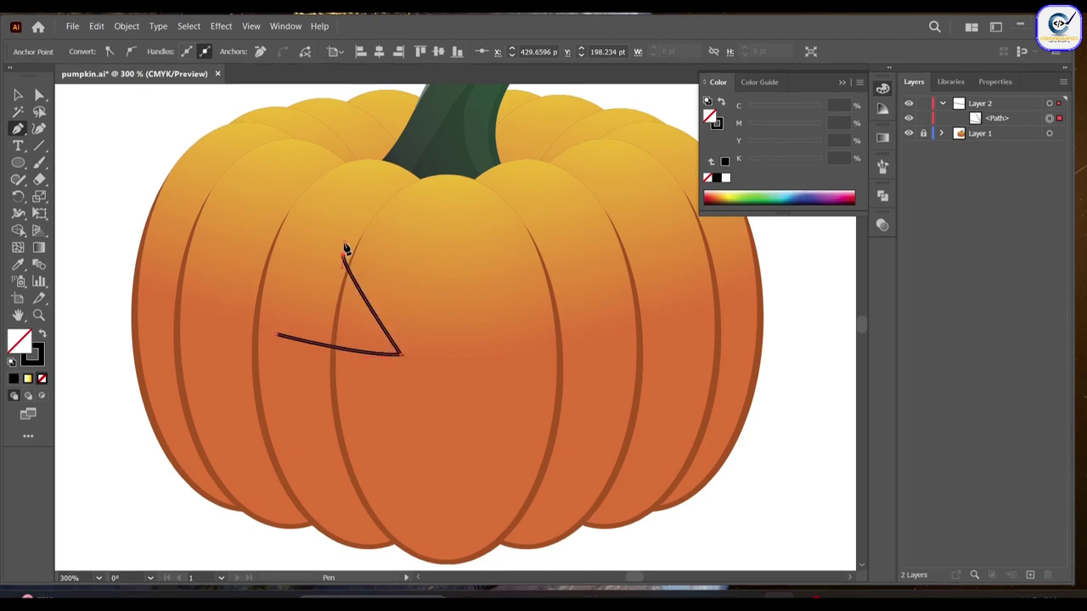
left_click(279, 337)
mouse_move(263, 406)
left_mouse_down()
mouse_move(252, 396)
mouse_move(238, 408)
mouse_move(254, 376)
left_mouse_up()
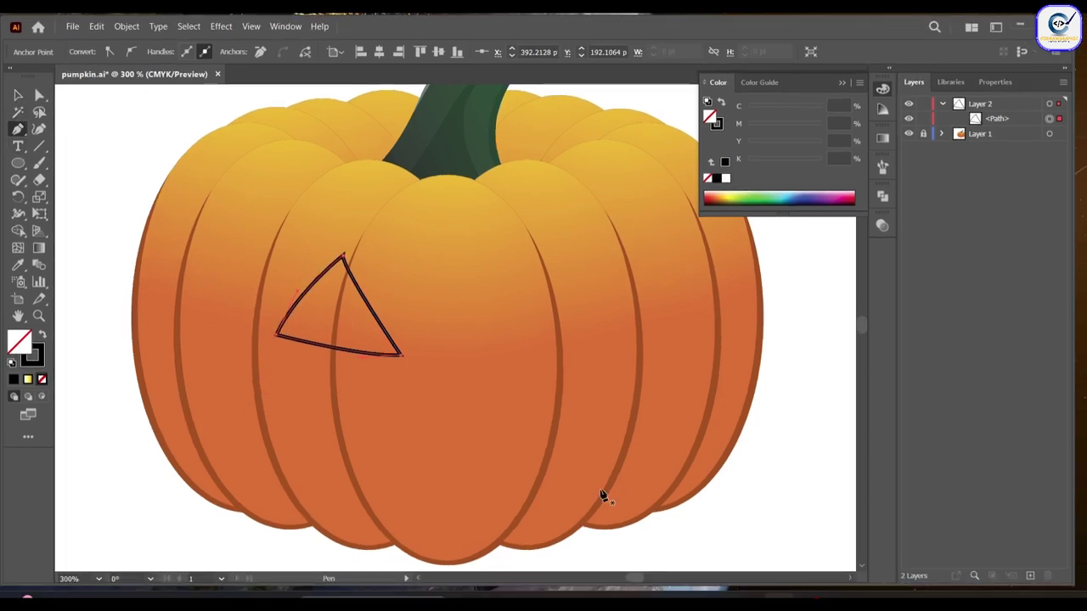
left_click(23, 267)
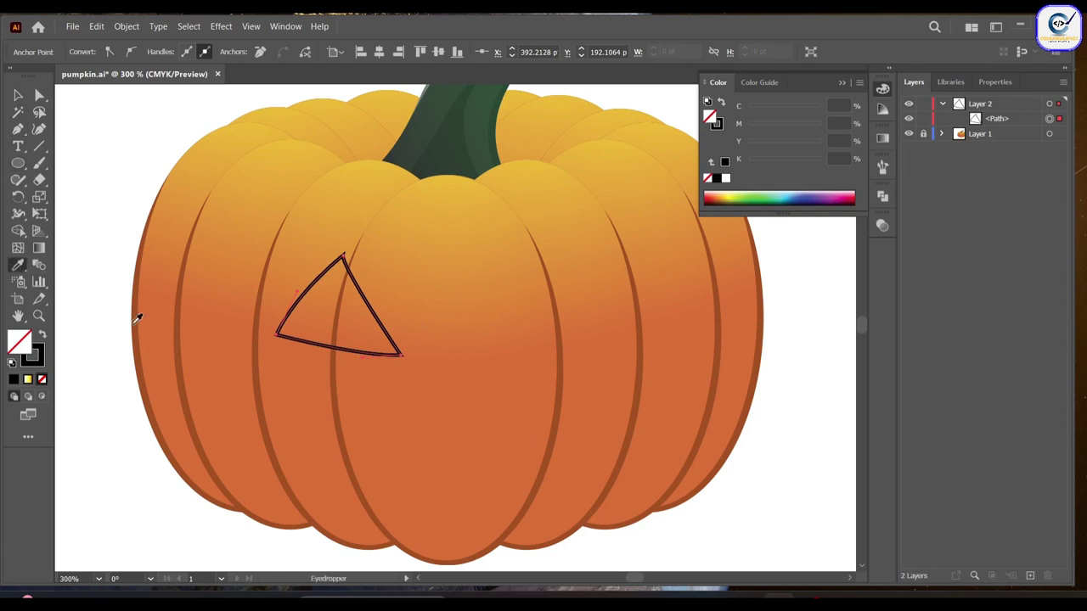
Give the eye triangle the pumpkin outline's dark orange and paste a copy in front.
left_click(139, 306)
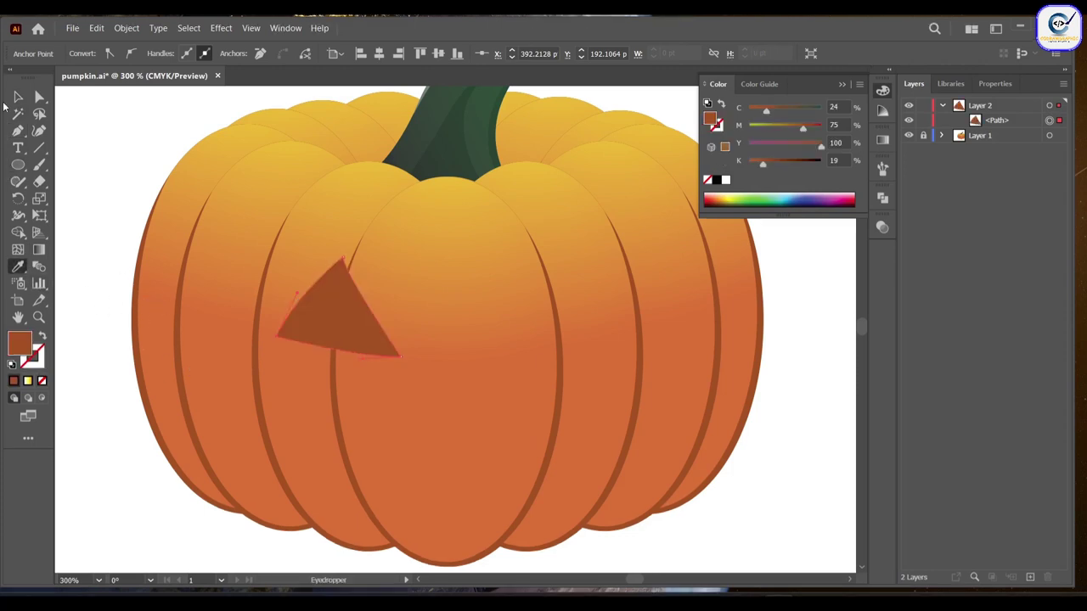
left_click(17, 96)
left_click(351, 337)
left_click(97, 28)
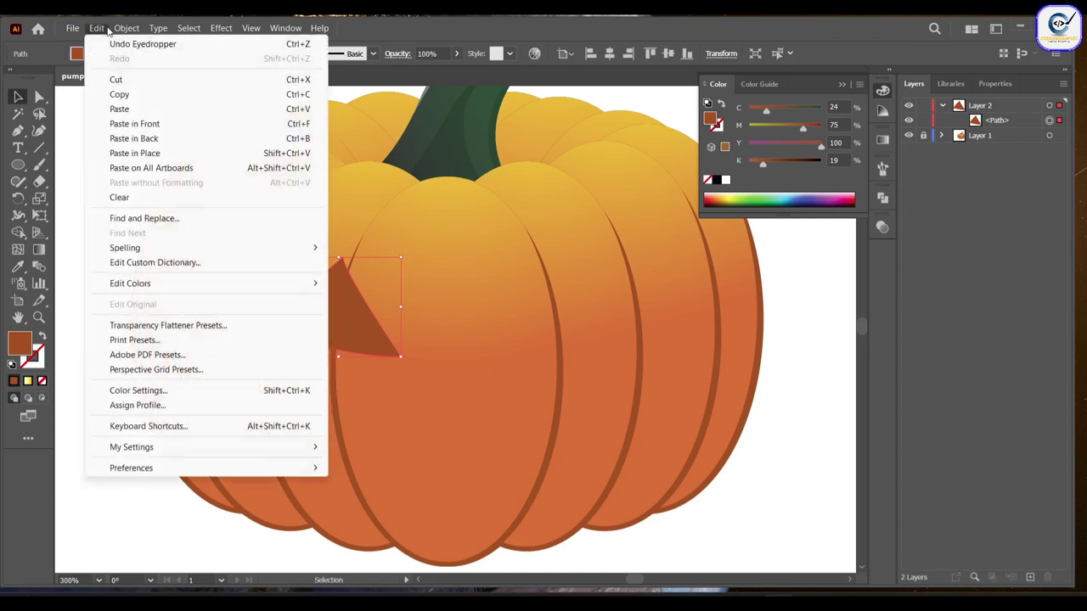
left_click(130, 93)
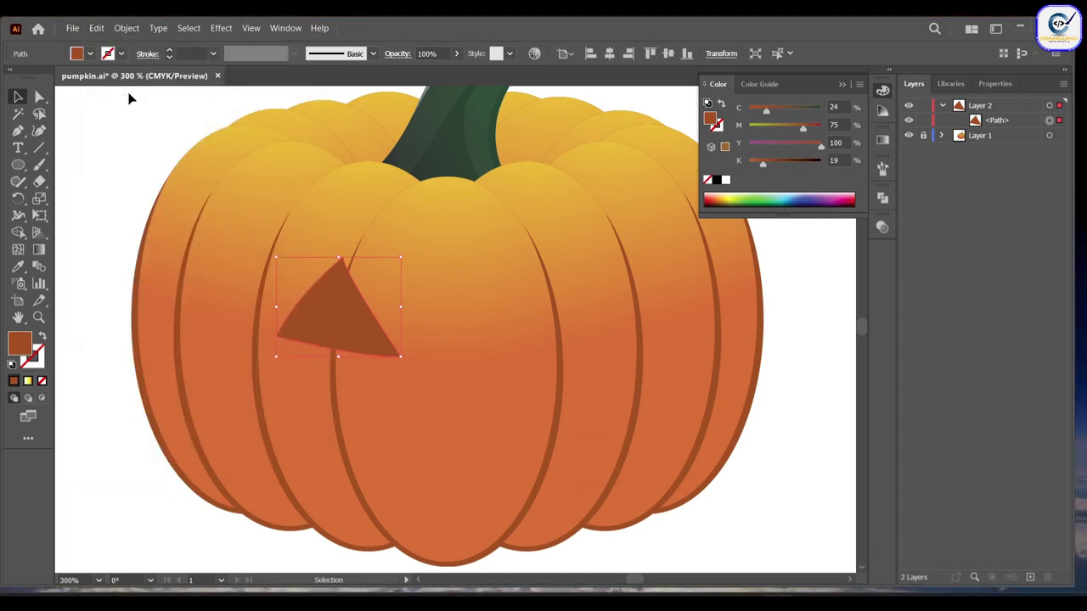
left_click(97, 28)
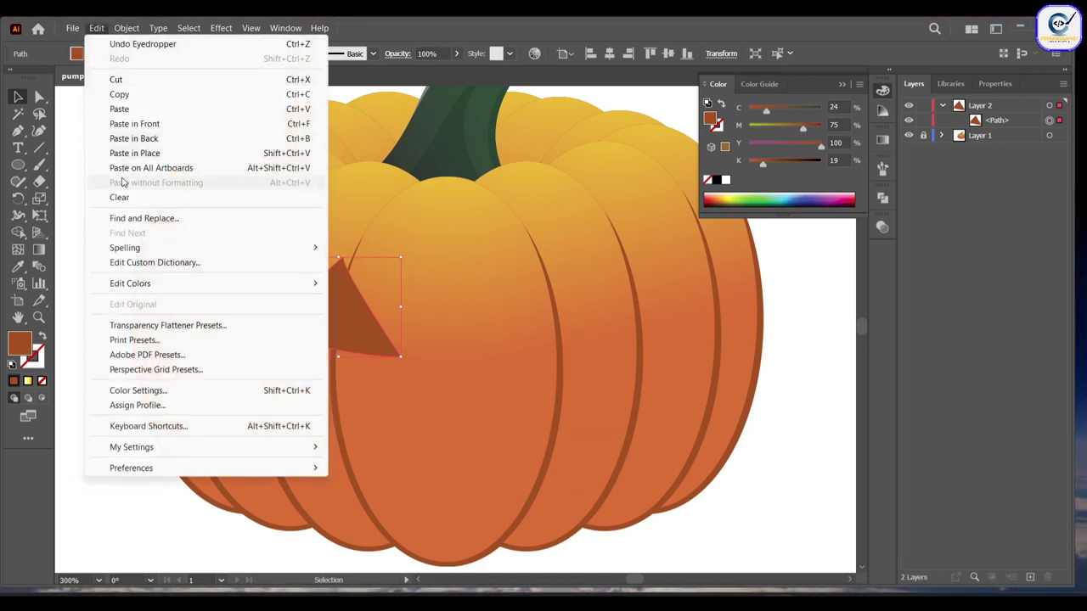
left_click(141, 121)
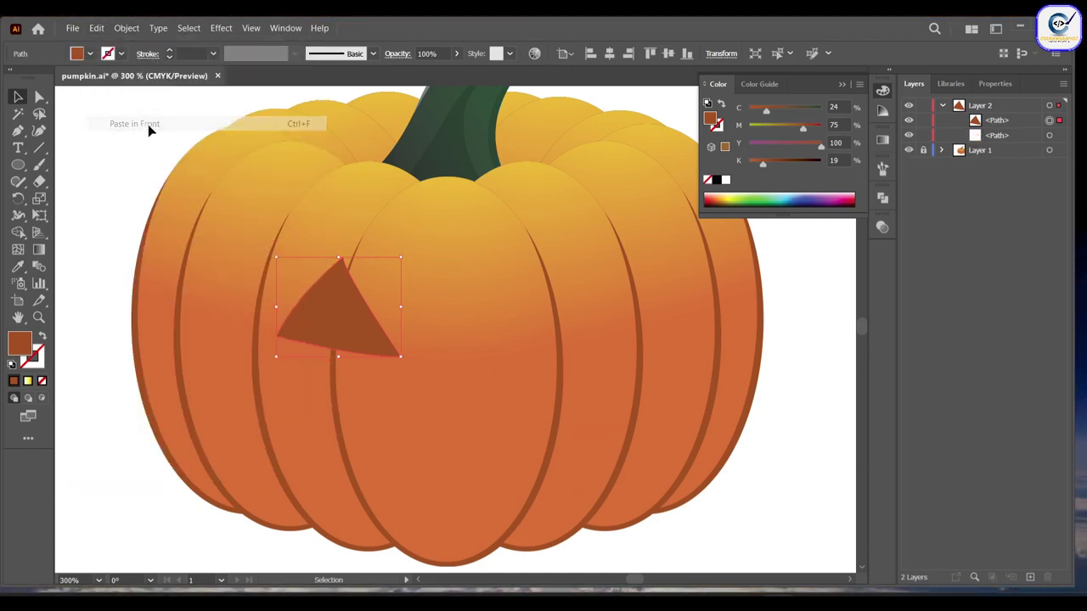
Fill the front copy yellow, shrink it about its centre and nudge it into place.
left_click(734, 196)
left_click_drag(329, 309, 360, 317)
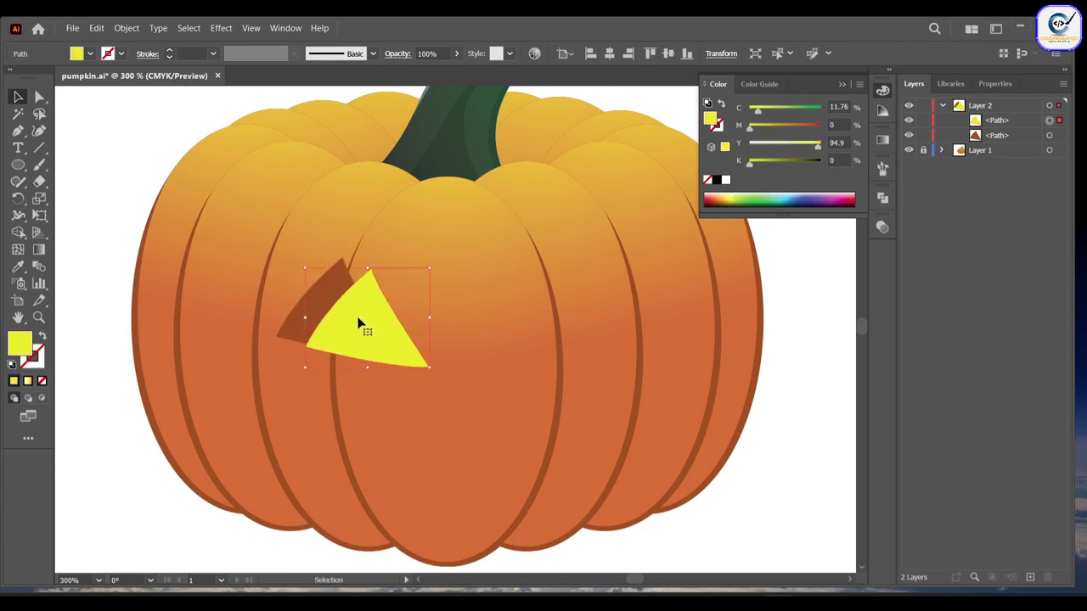
key("ctrl+z")
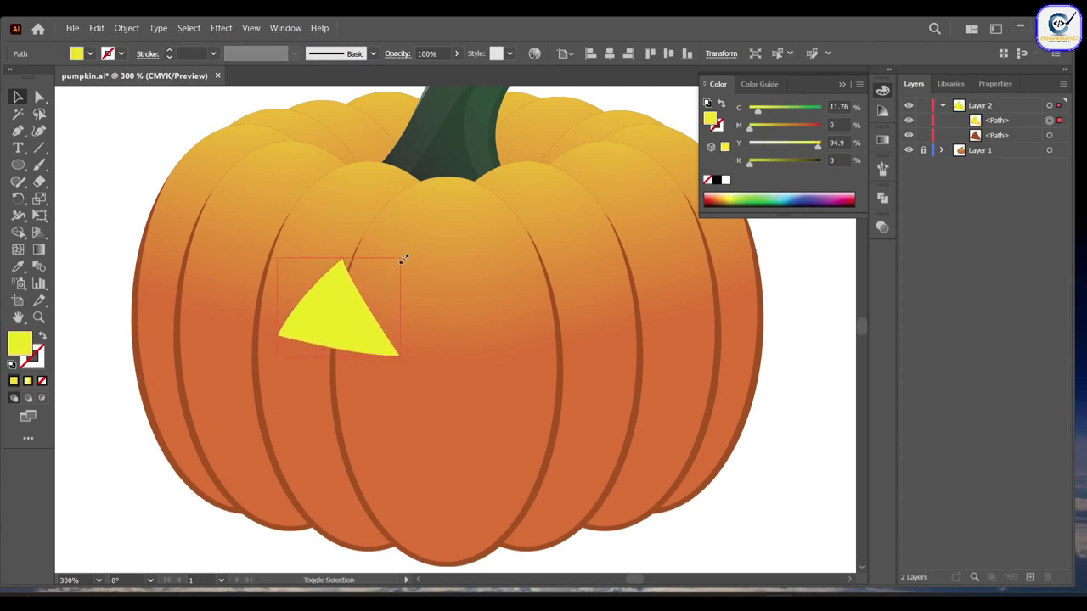
left_click_drag(401, 256, 398, 267)
key("Right")
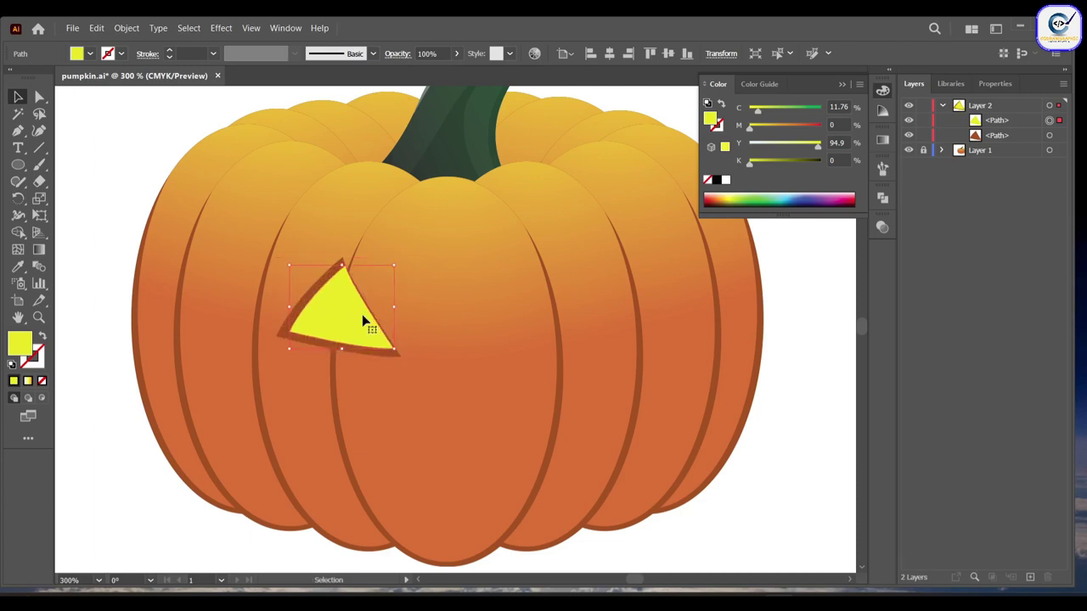
key("Left")
key("Right")
Apply a gradient to the yellow triangle and redraw its direction across the eye.
left_click(27, 380)
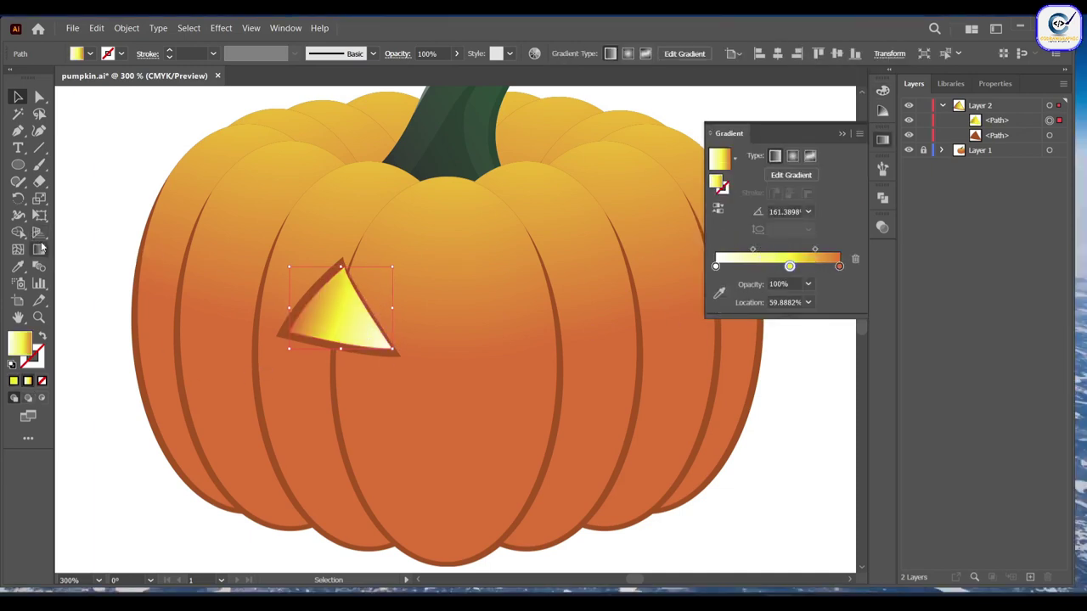
left_click(39, 249)
mouse_move(346, 334)
left_mouse_down()
mouse_move(410, 343)
mouse_move(318, 299)
left_mouse_up()
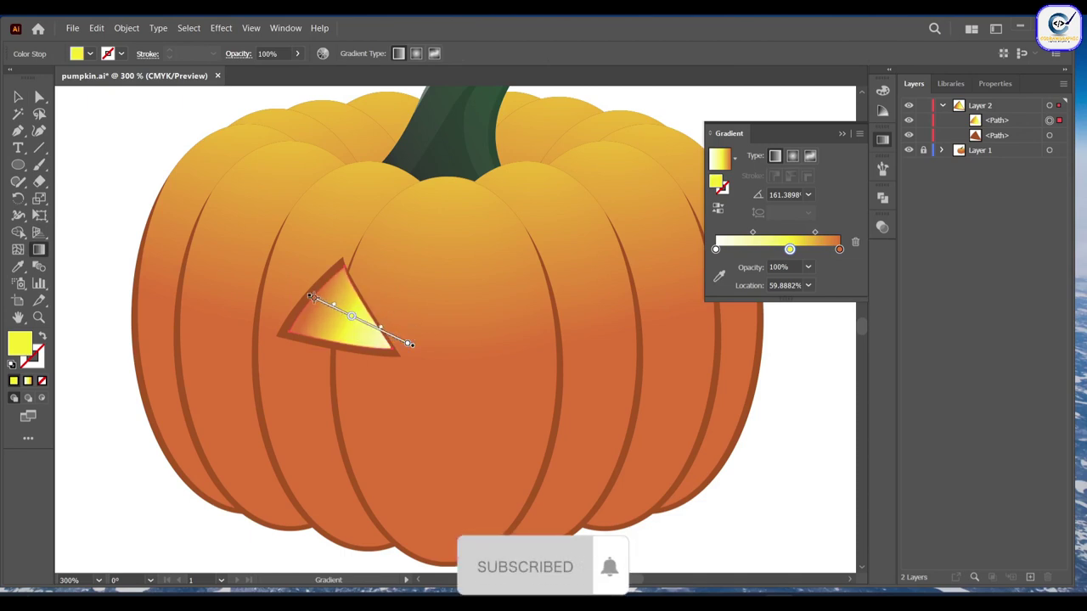
key("v")
key("ctrl+plus")
key("ctrl+plus")
key("ctrl+plus")
left_click_drag(360, 338, 354, 334)
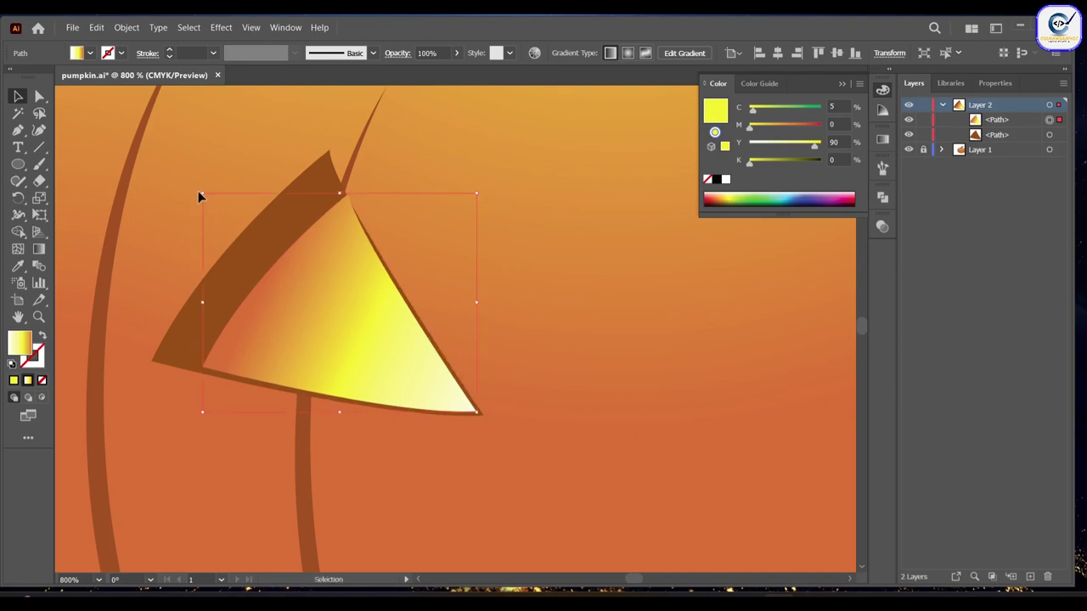
key("ctrl+minus")
key("ctrl+minus")
key("ctrl+minus")
Group the eye with its border, reflect a copy, and move it to the pumpkin's right side.
key("a")
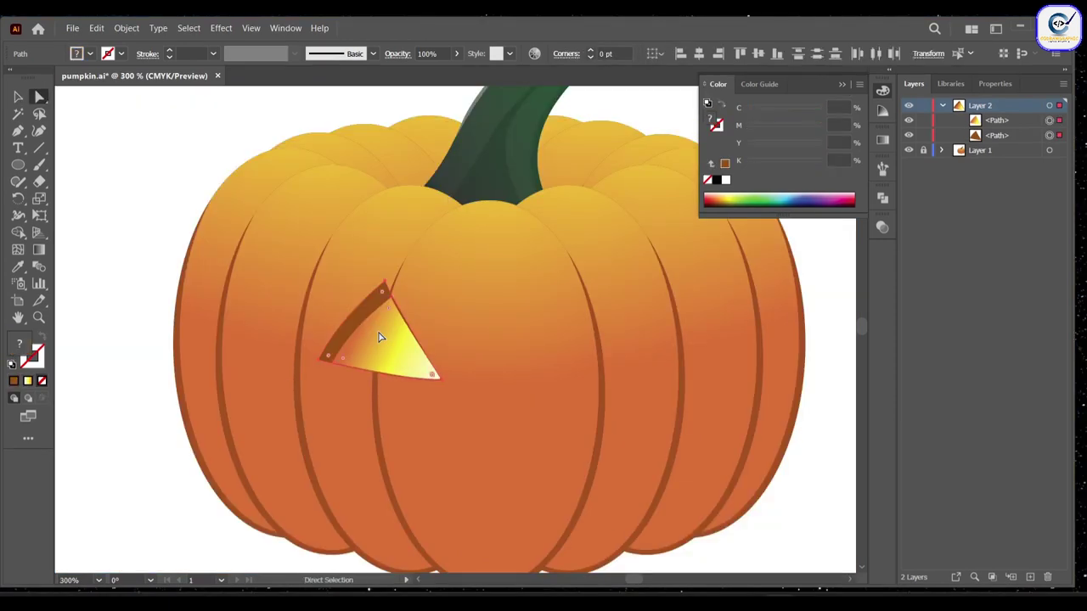
right_click(380, 336)
left_click(439, 134)
key("v")
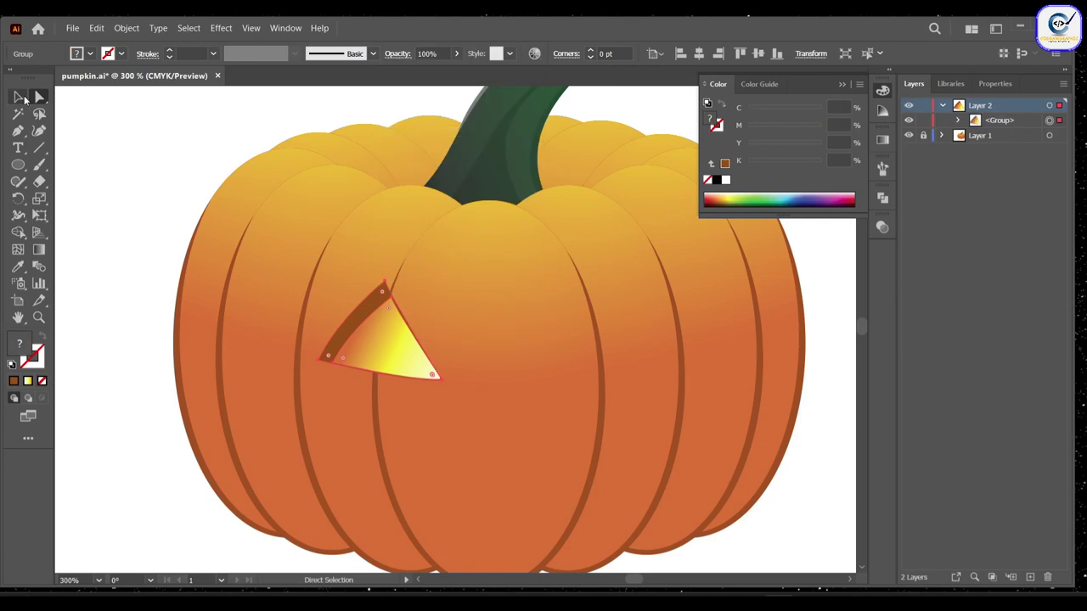
right_click(378, 334)
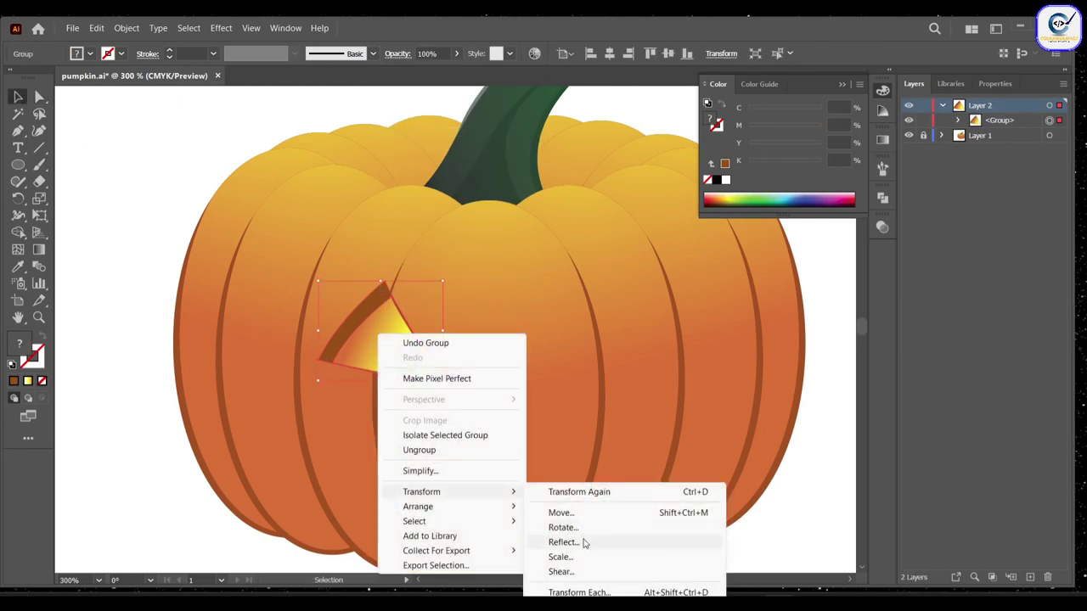
left_click(582, 541)
left_click(447, 400)
left_click_drag(380, 359, 595, 360)
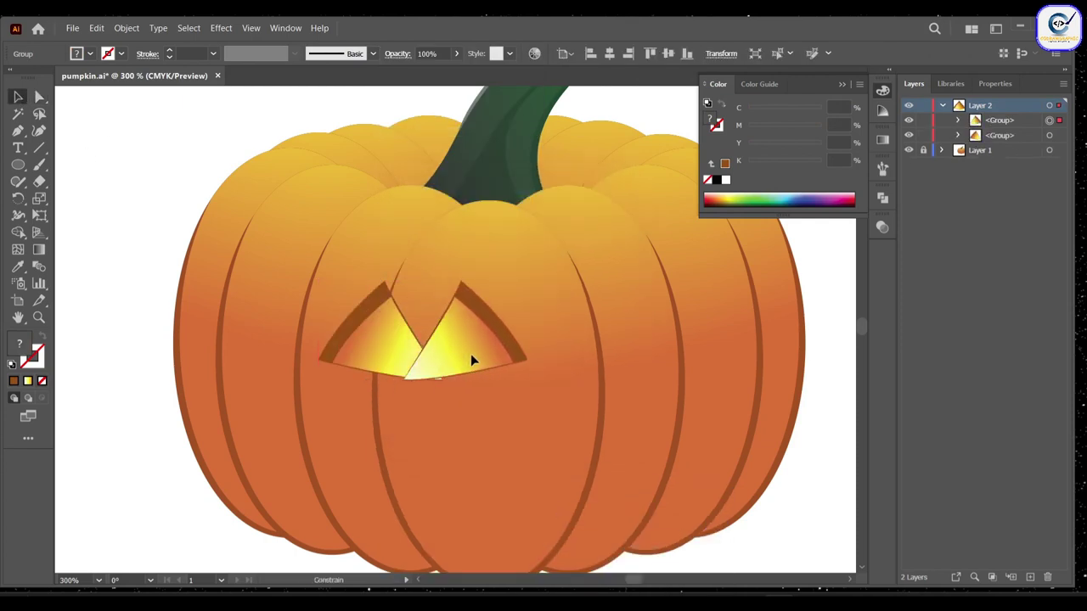
key("ctrl+shift+a")
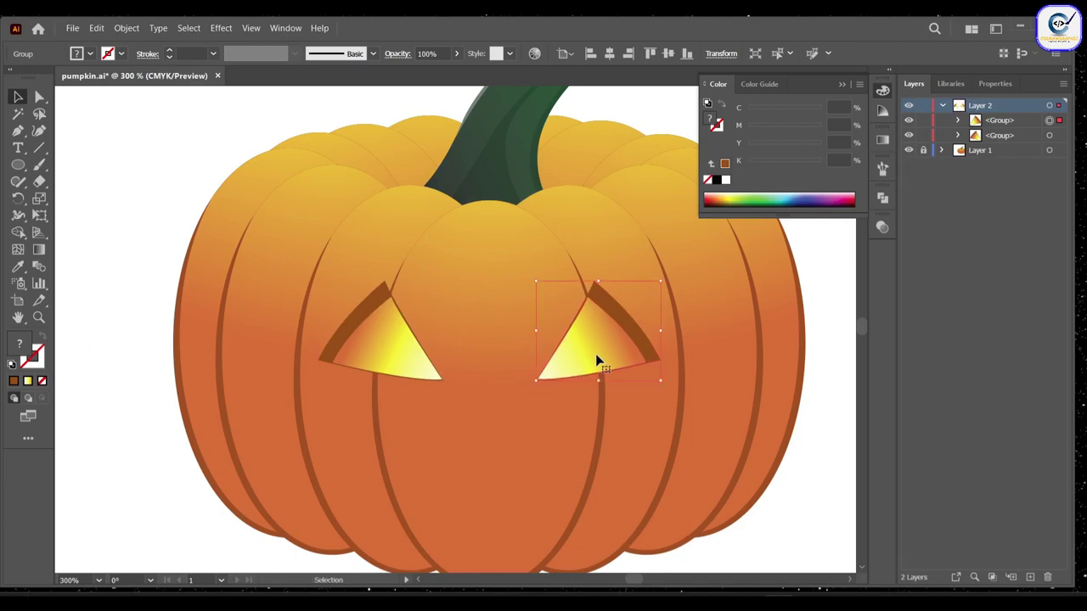
key("p")
scroll(388, 388, "down", 2)
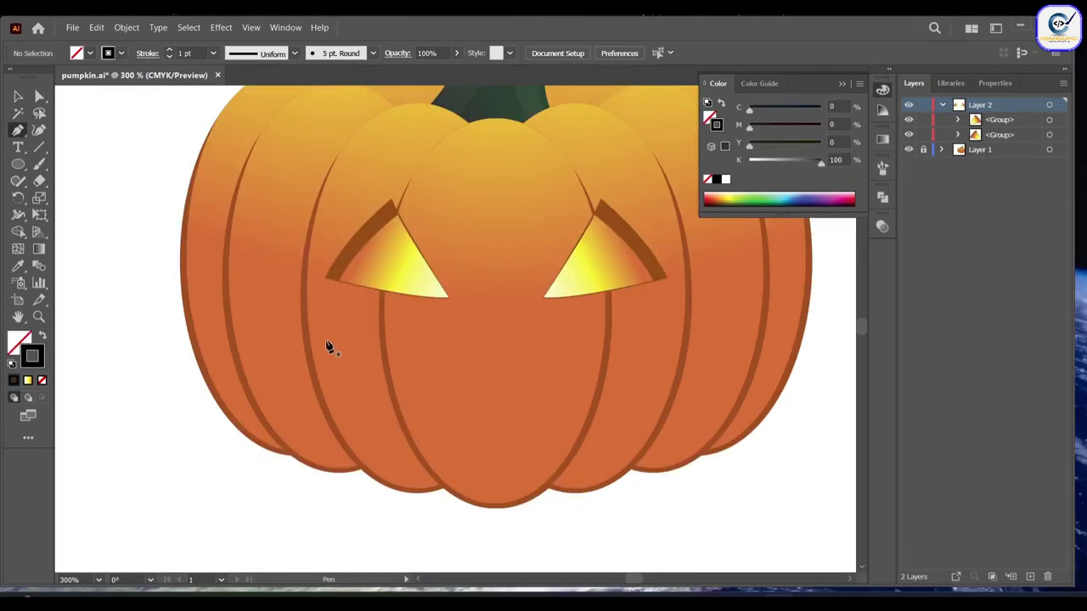
Draw the curved smile line and the first angled upper tooth at its left.
left_click(335, 342)
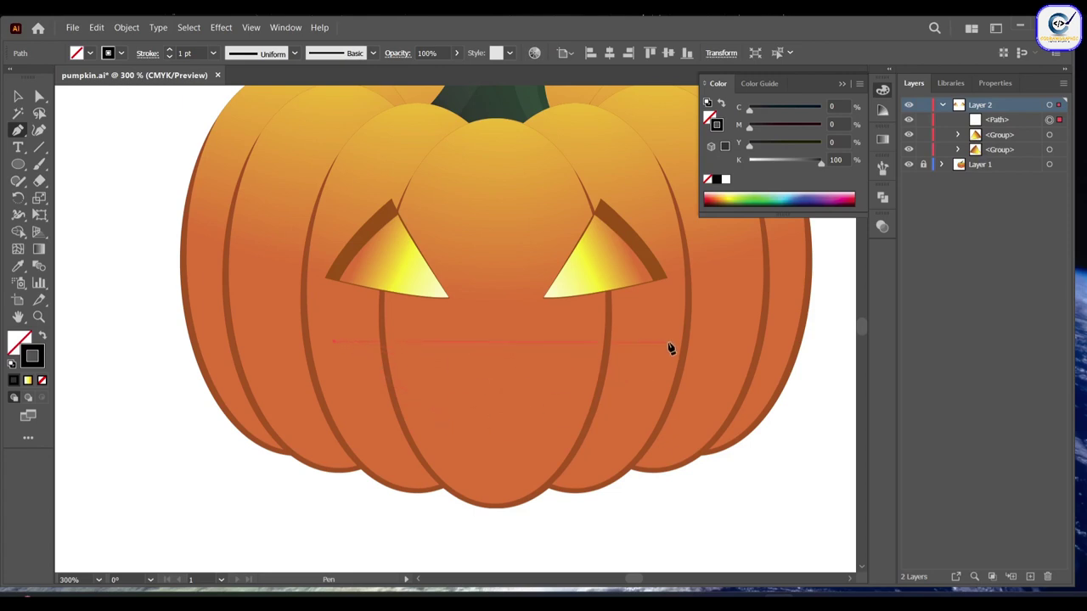
left_click_drag(759, 196, 757, 198)
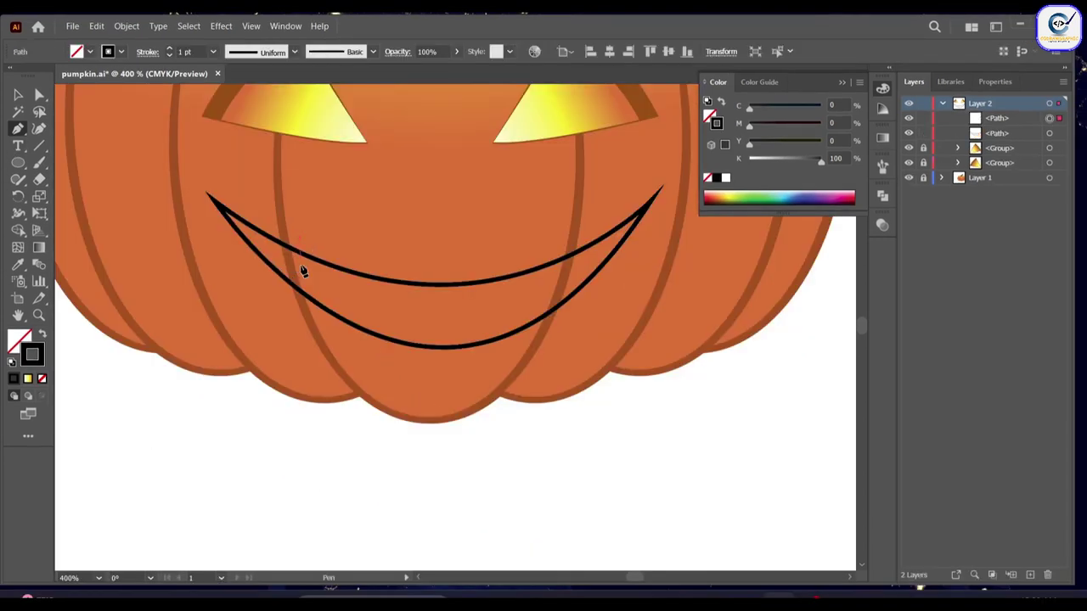
left_click(299, 251)
left_click(323, 276)
left_click(348, 255)
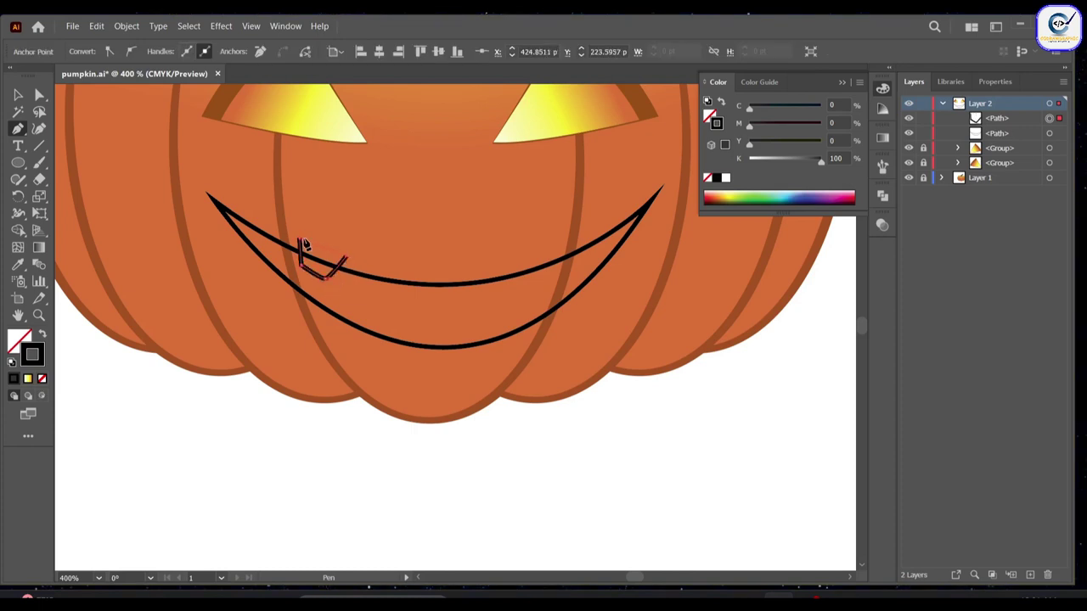
left_click(299, 236)
Draw the middle and right angled upper teeth along the smile.
left_click(466, 281)
left_click(514, 294)
left_click(515, 239)
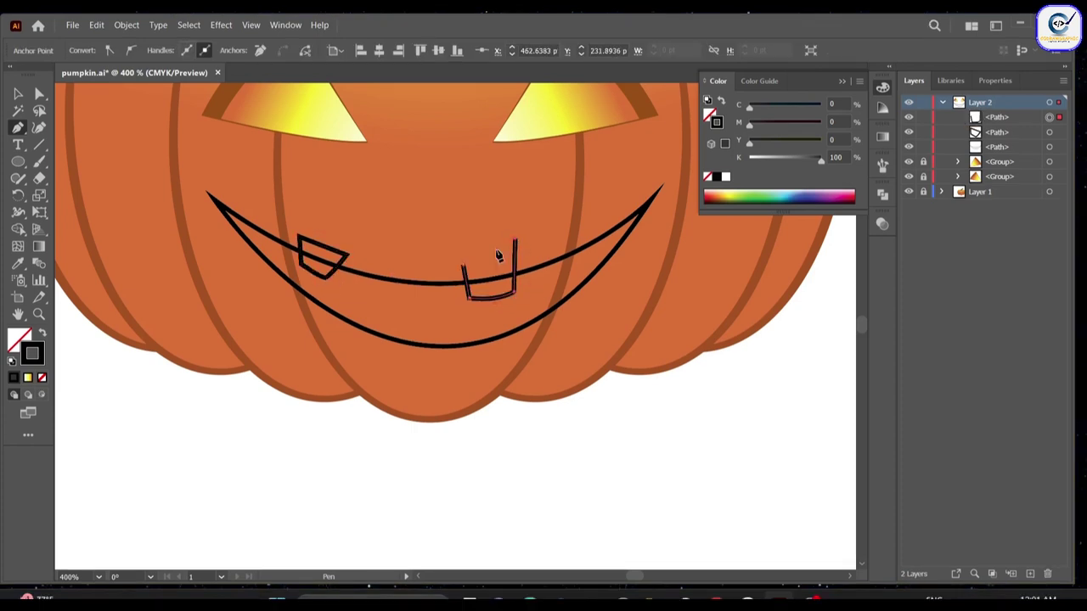
left_click(463, 266)
left_click(599, 250)
left_click(604, 226)
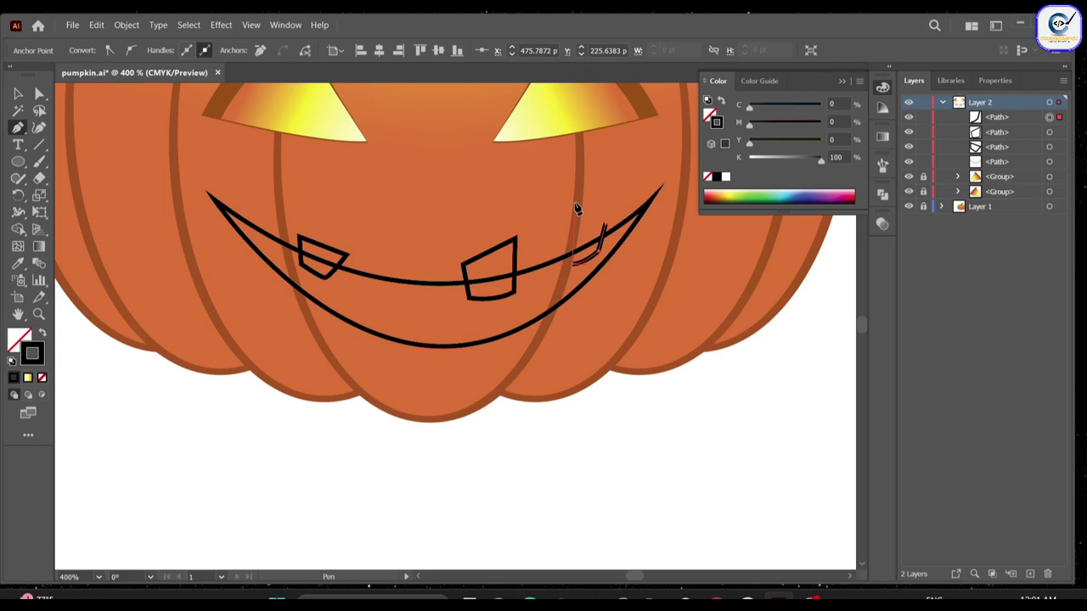
left_click(566, 210)
left_click(571, 262)
Nudge the middle upper tooth slightly to the left.
key("v")
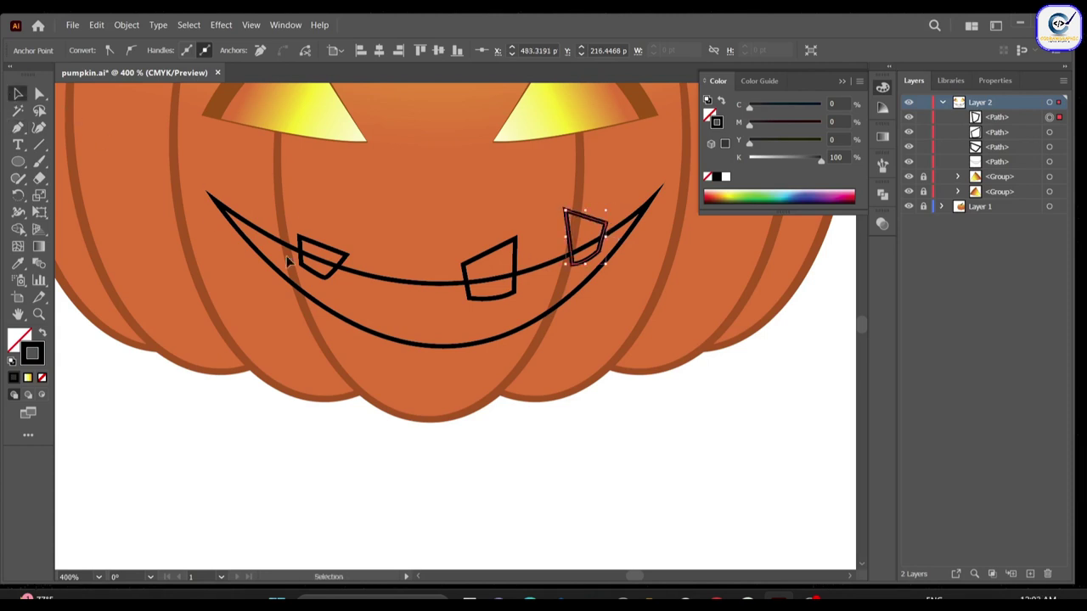
left_click(584, 266)
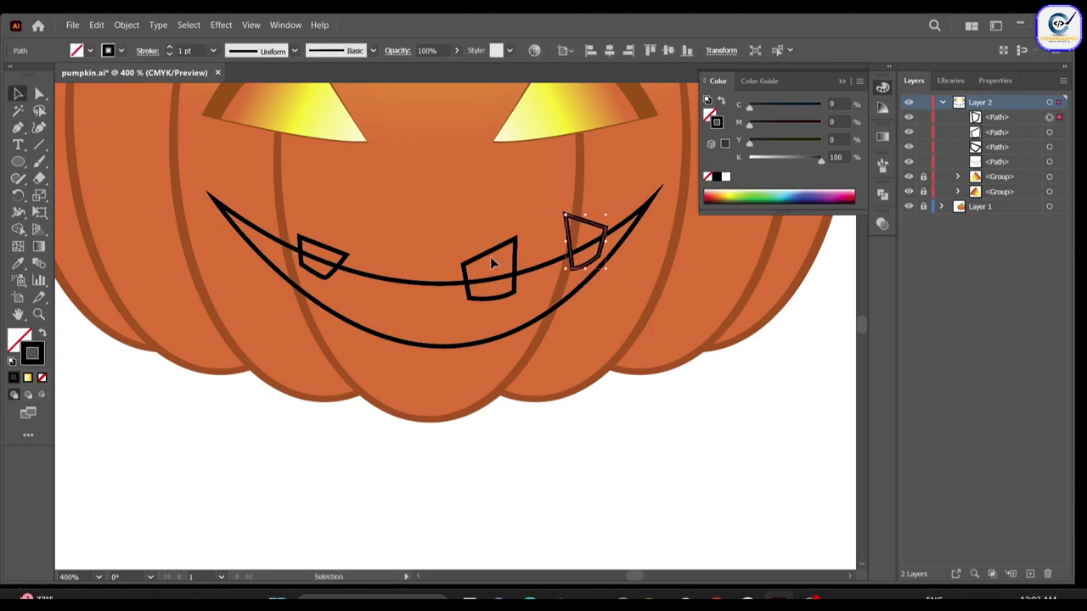
left_click(492, 263)
left_click_drag(478, 256, 472, 265)
Draw the lower-left tooth shape on the bottom lip.
left_click(18, 130)
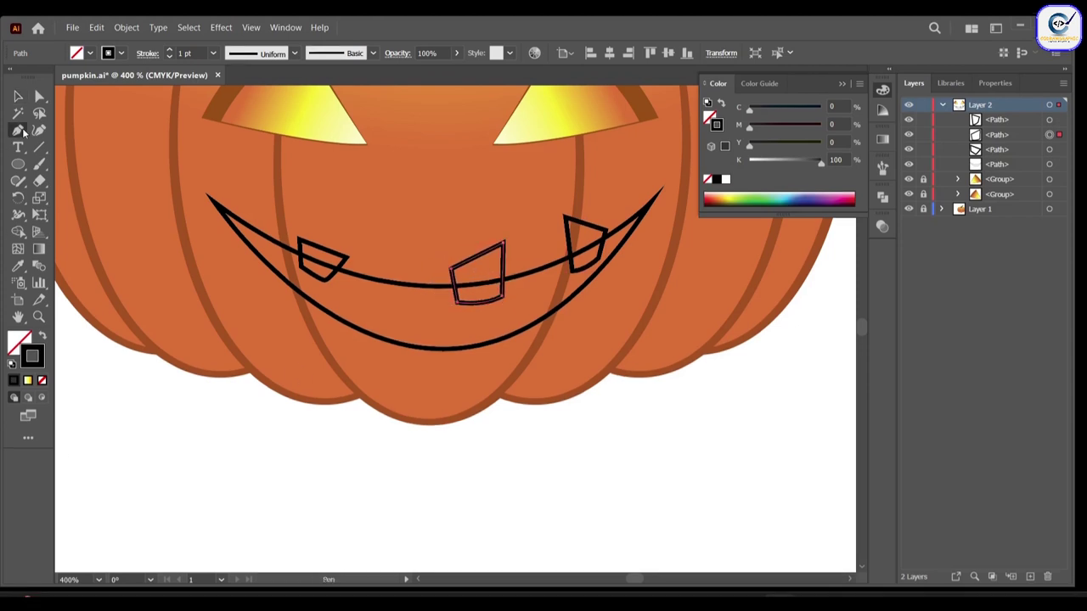
left_click(333, 323)
left_click(339, 299)
left_click(374, 317)
left_click(370, 338)
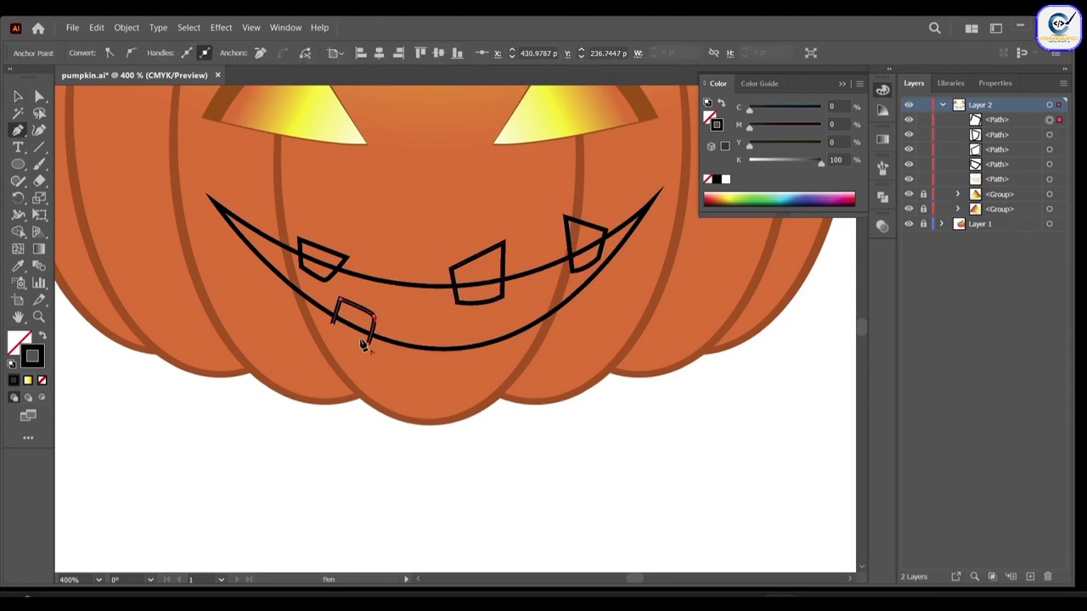
left_click(370, 359)
left_click(333, 322)
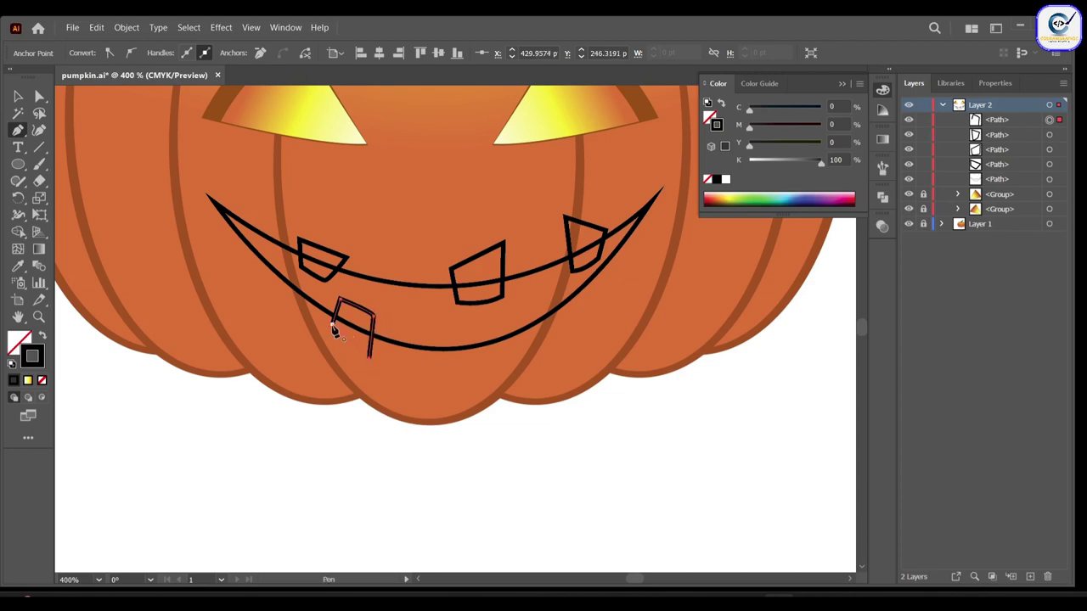
left_click(450, 325, "ctrl")
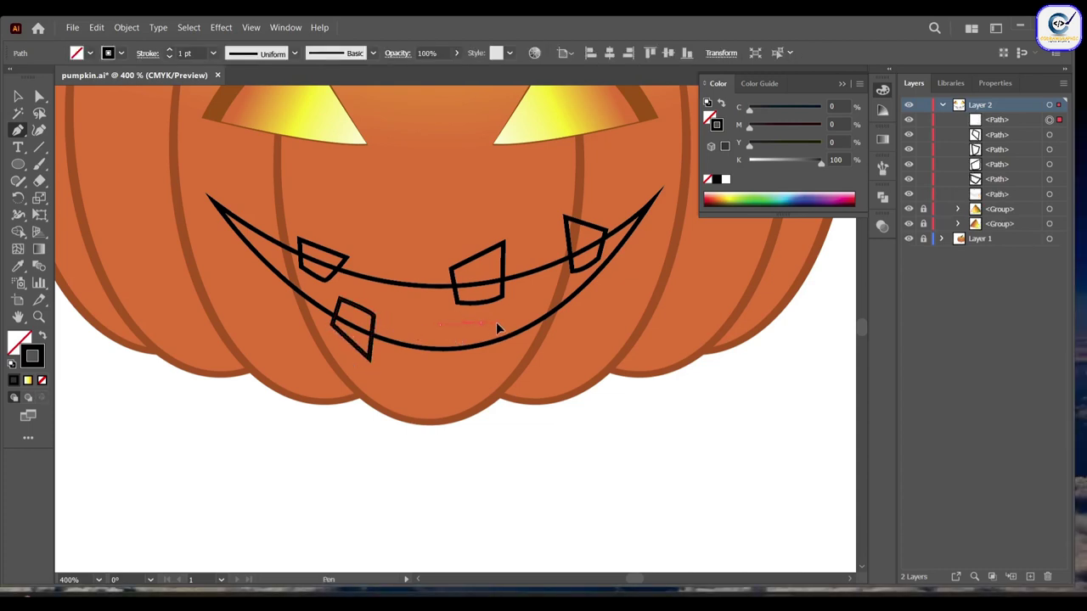
Draw the lower middle tooth shape on the bottom lip.
left_click(439, 325)
left_click(483, 323)
left_click(492, 355)
left_click(410, 356)
left_click(439, 353)
left_click(439, 325)
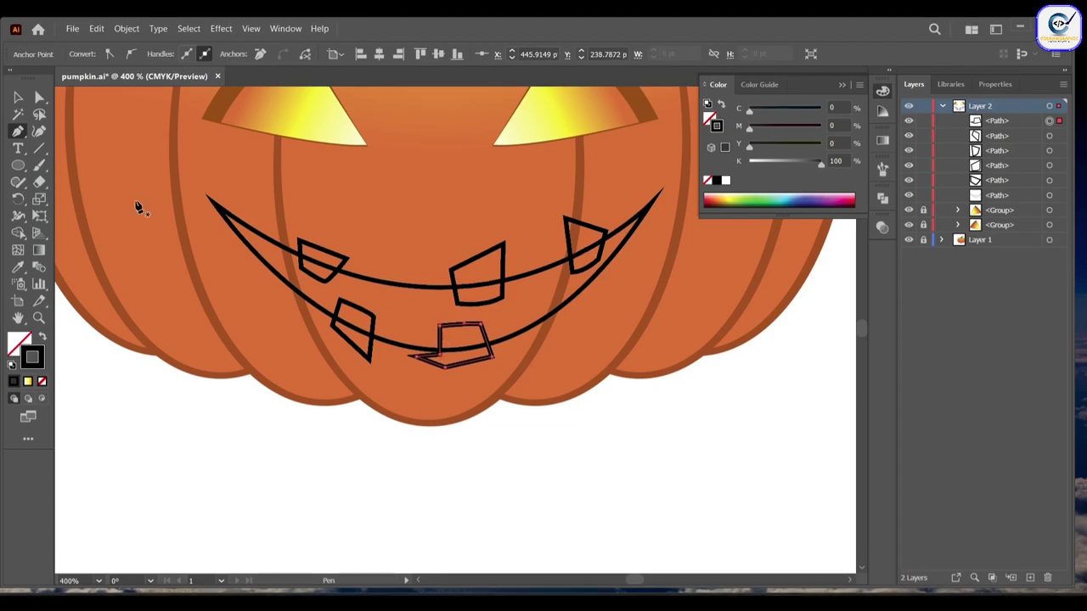
With Shape Builder, delete the tooth overhangs and merge the mouth into one toothy shape.
key("v")
key("ctrl+a")
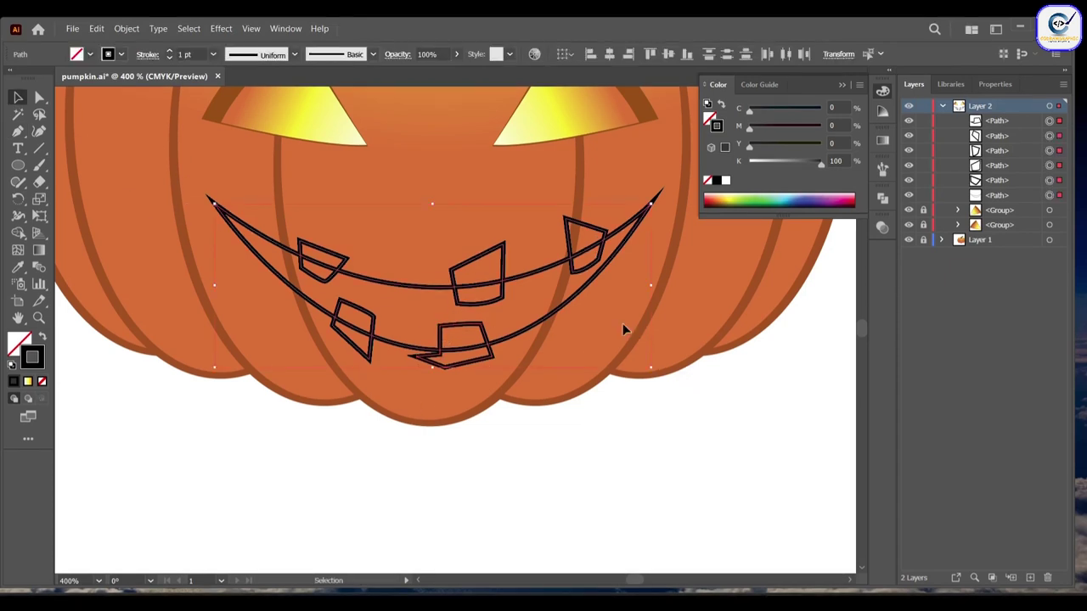
left_click(18, 232)
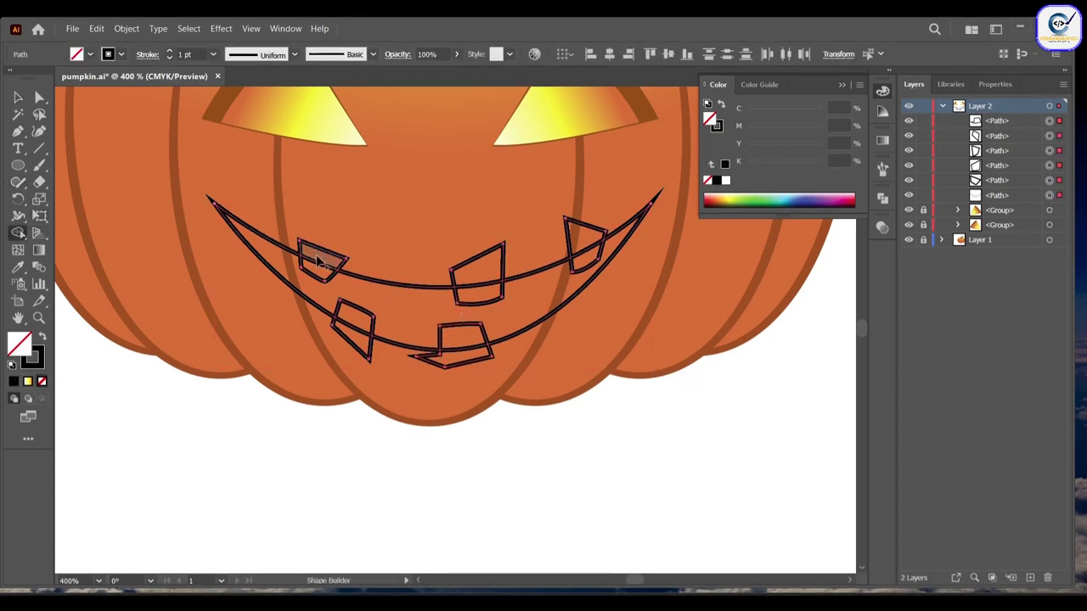
left_click(321, 260, "alt")
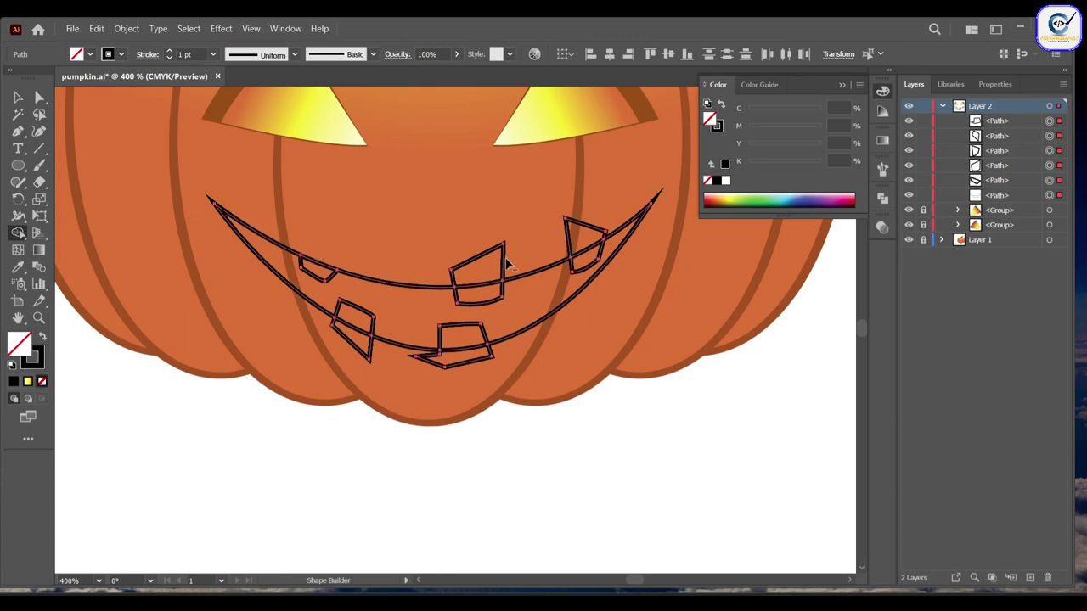
left_click(496, 263, "alt")
left_click(579, 233, "alt")
left_click(449, 357, "alt")
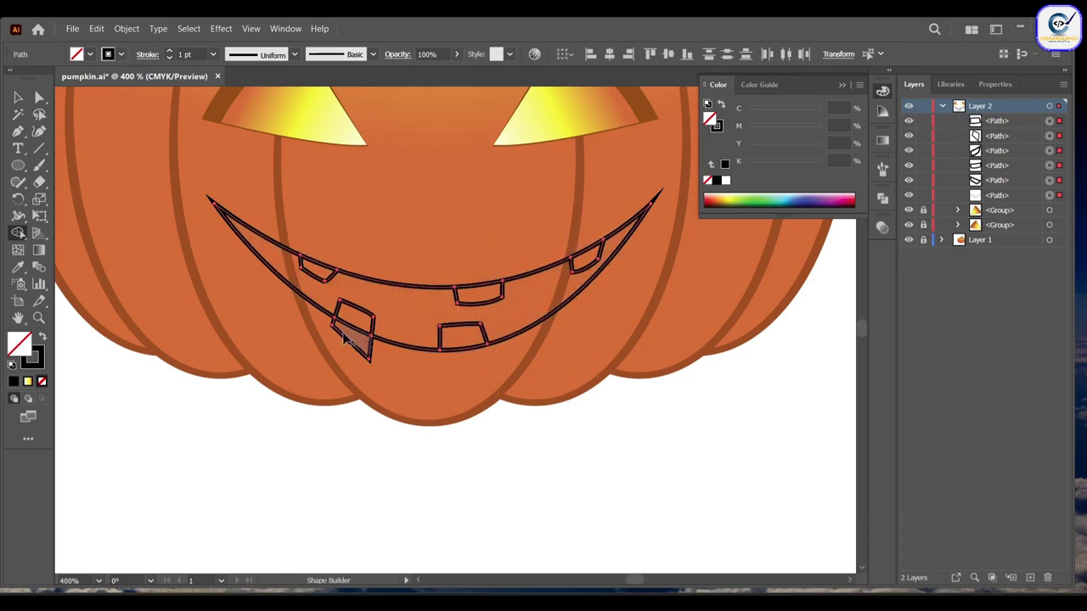
left_click(358, 344, "alt")
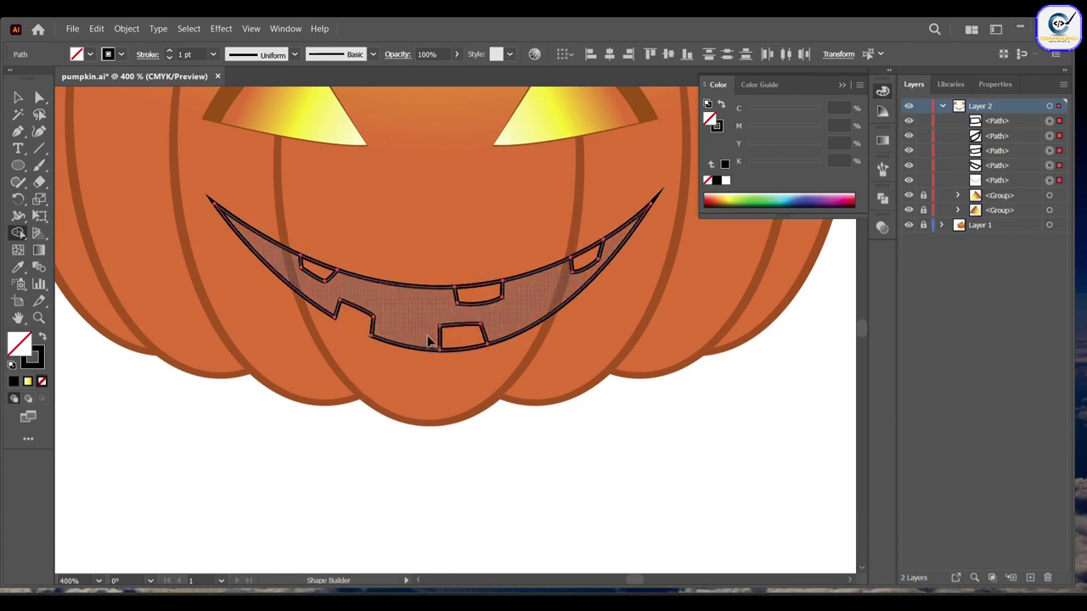
left_click_drag(382, 323, 432, 338)
left_click(478, 293, "alt")
left_click(578, 268, "alt")
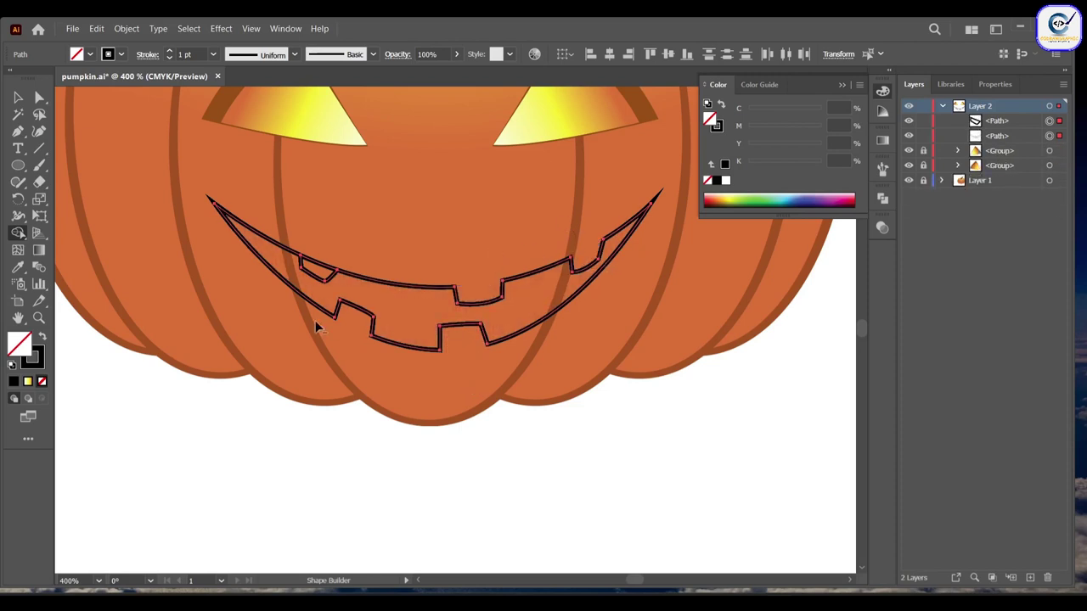
left_click(316, 270, "alt")
Fill the mouth with the eyes' dark brown using the Eyedropper.
key("ctrl+minus")
left_click(16, 268)
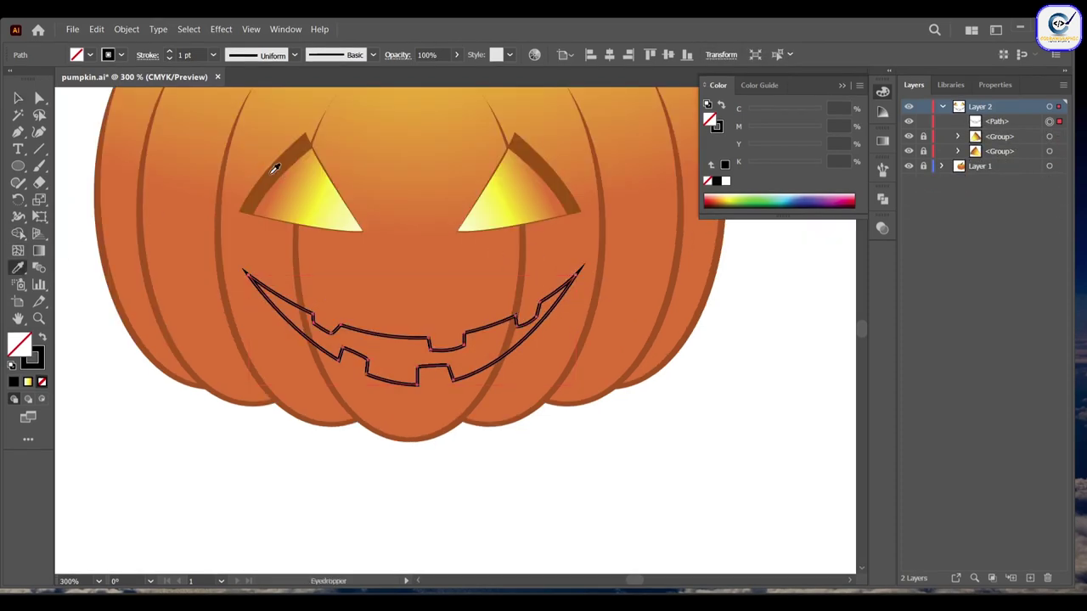
left_click(274, 168)
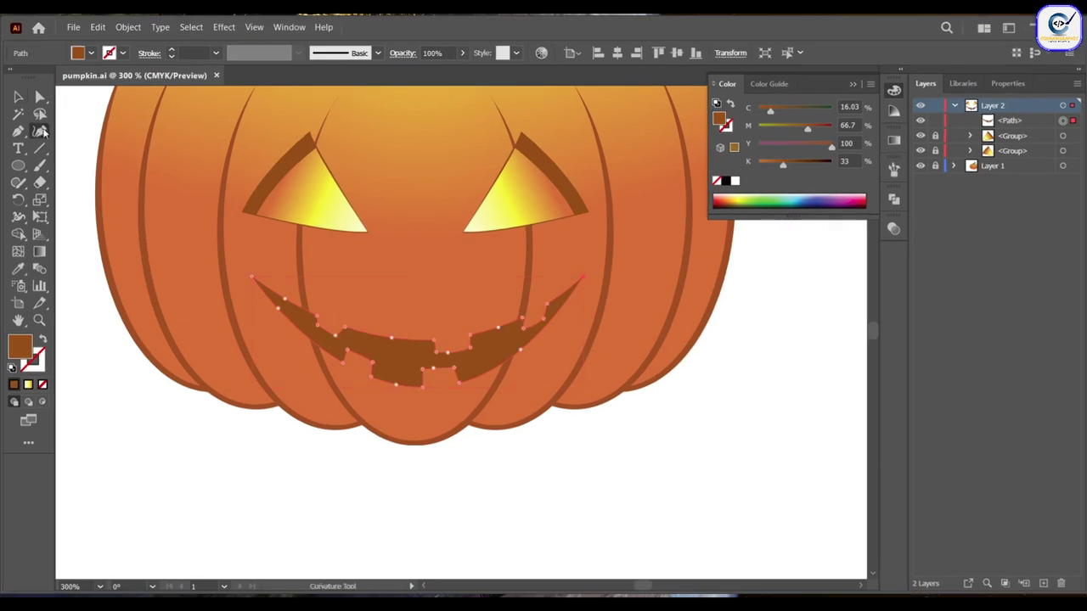
Reshape the mouth's left and right tips and lower edge with the Curvature tool.
left_click(39, 131)
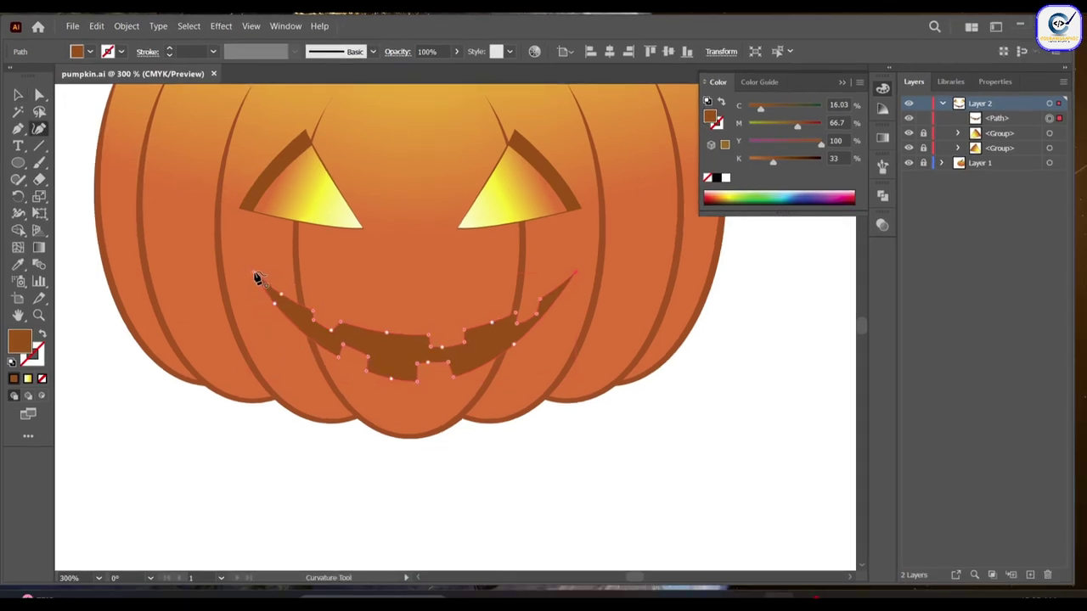
left_click(259, 270)
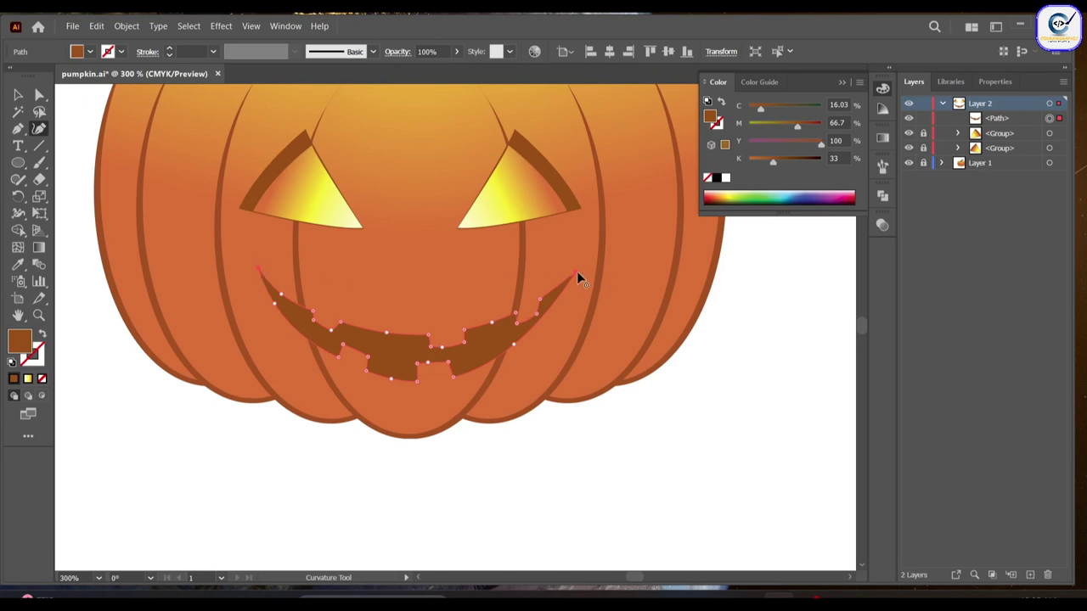
left_click(571, 262)
left_click(517, 351)
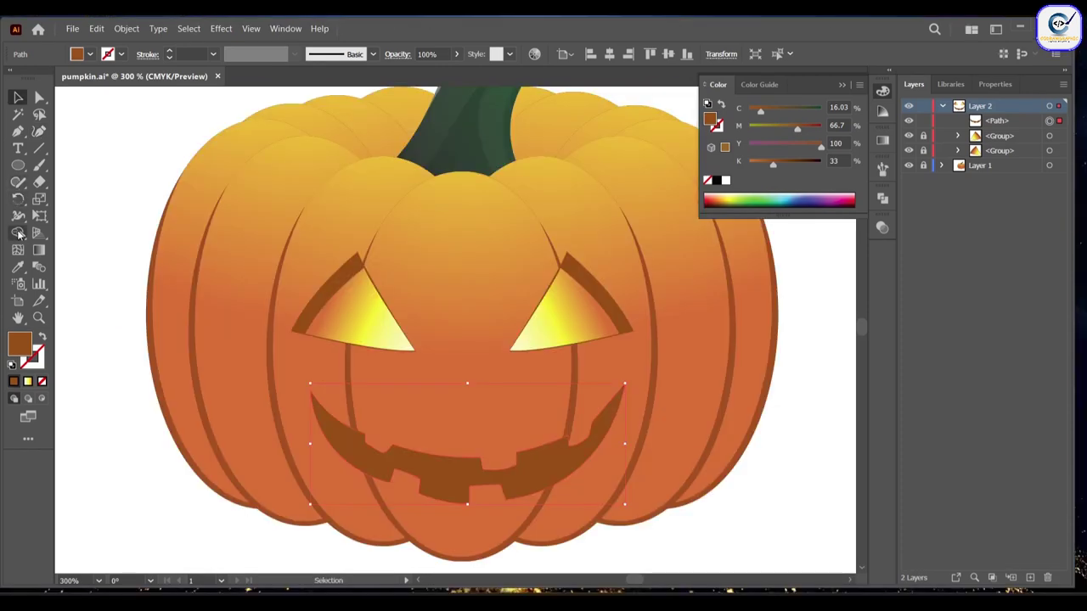
Draw a lighter orange shape enclosing the mouth's lower edge.
left_click(17, 130)
key("ctrl+shift+a")
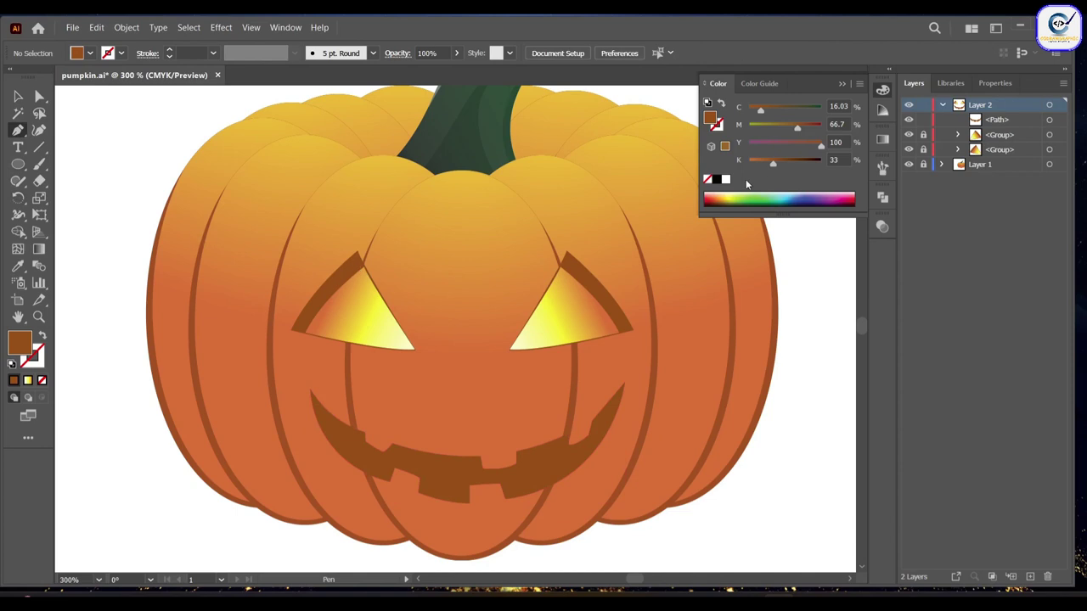
left_click_drag(751, 164, 756, 161)
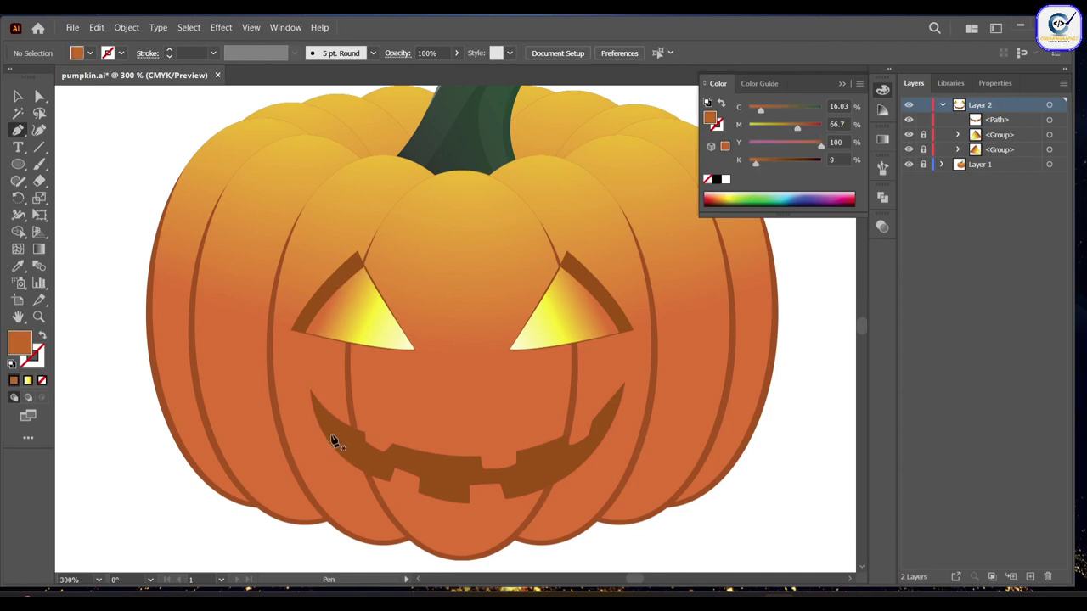
left_click(314, 418)
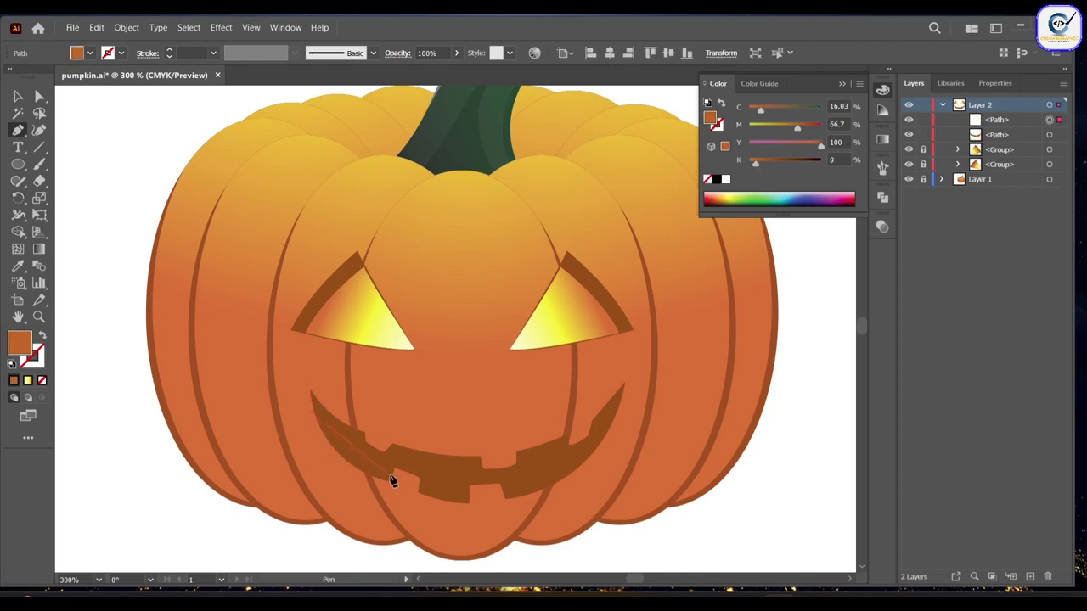
left_click_drag(417, 482, 442, 485)
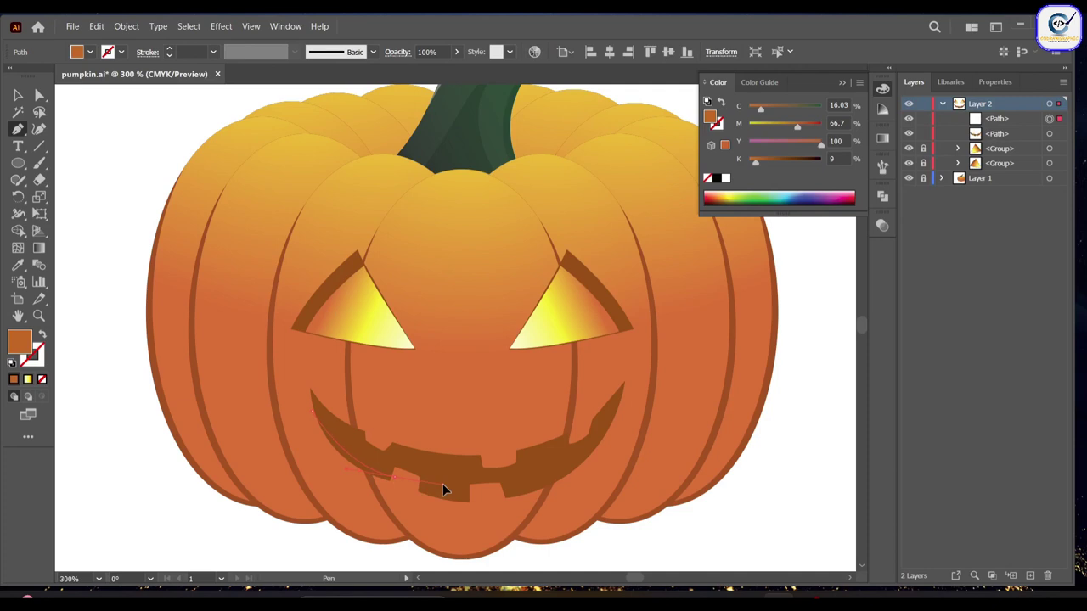
left_click(434, 488)
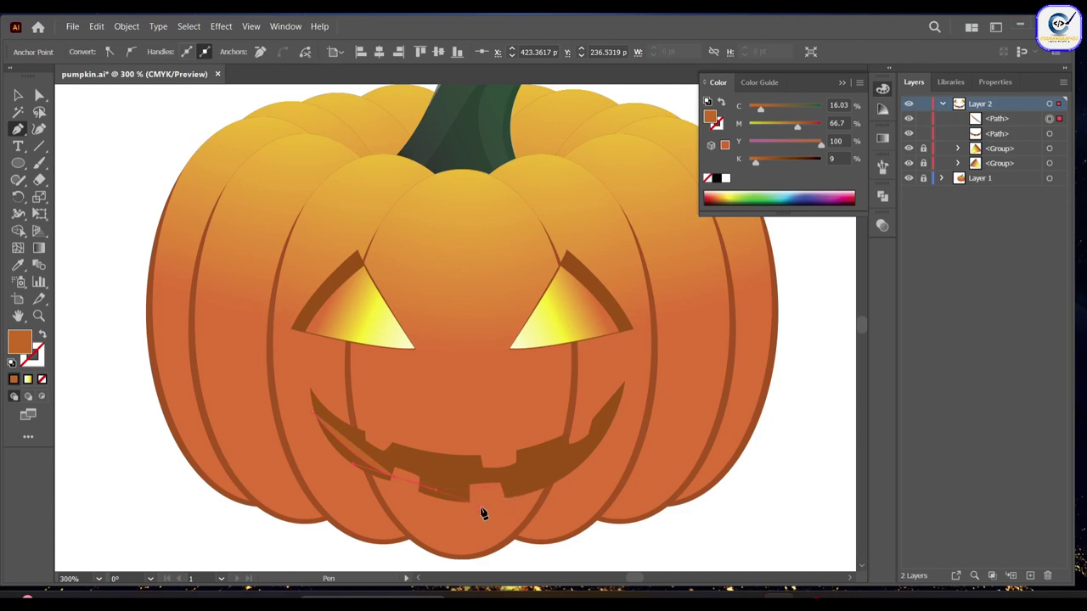
left_click(501, 496)
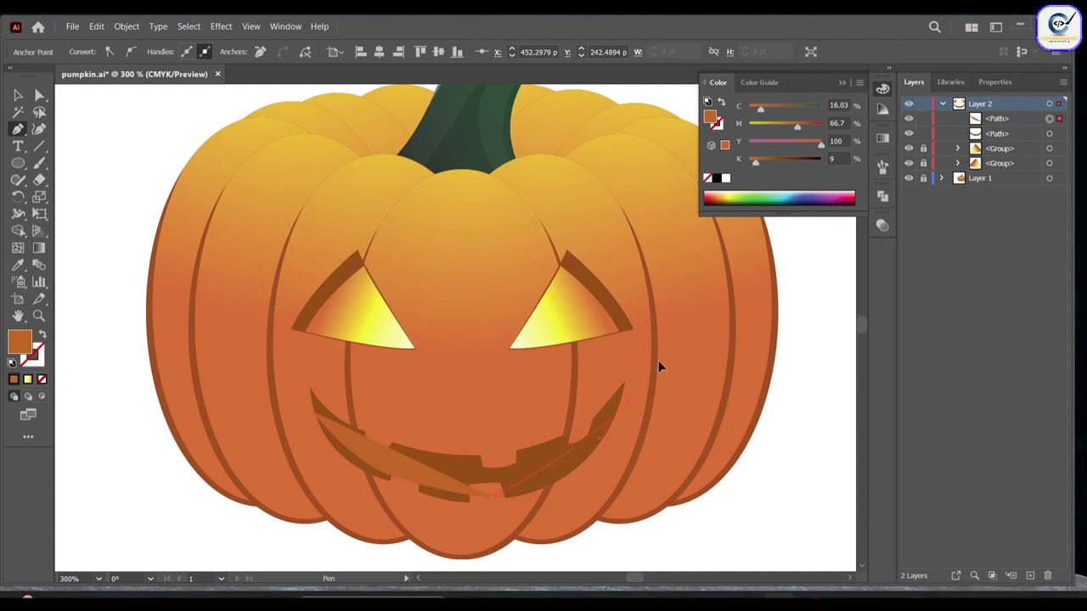
left_click(609, 495)
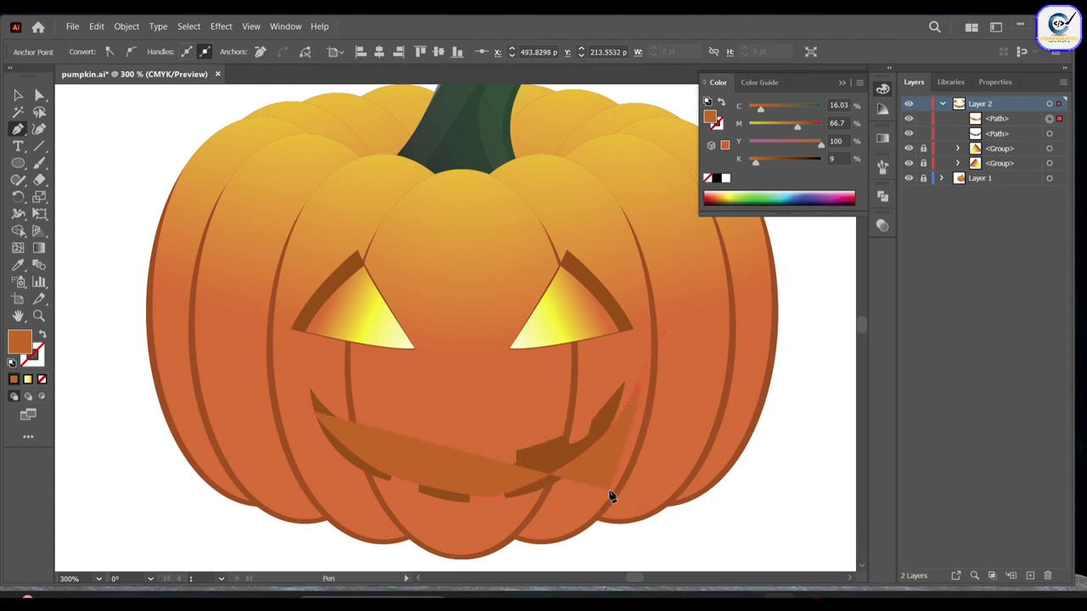
left_click(435, 548)
left_click(330, 502)
left_click(297, 429)
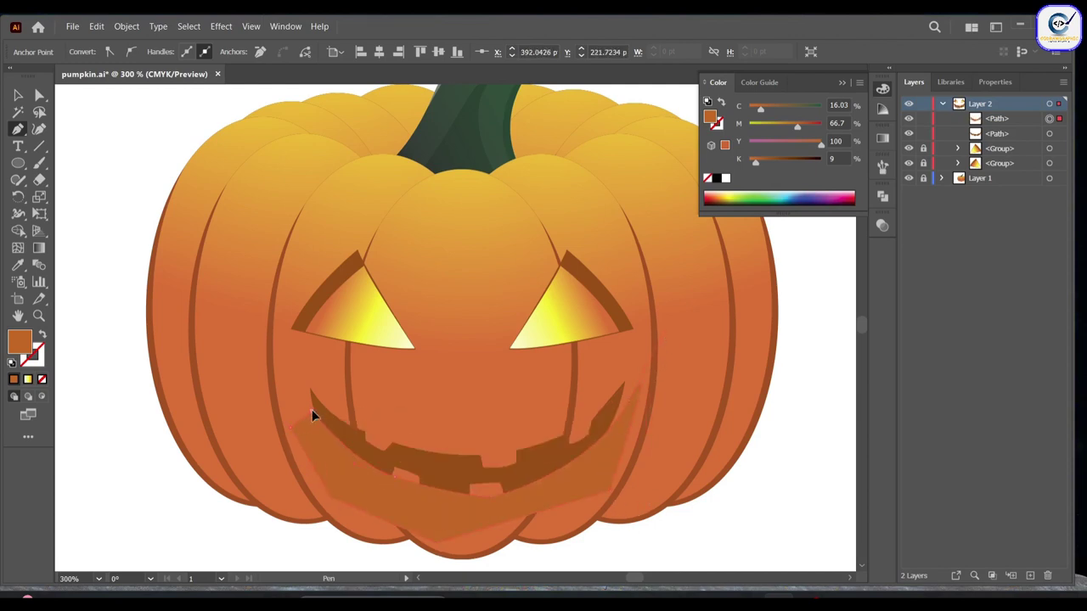
left_click(312, 411)
Trim the light orange shape into a depth strip beneath the mouth.
left_click(19, 231)
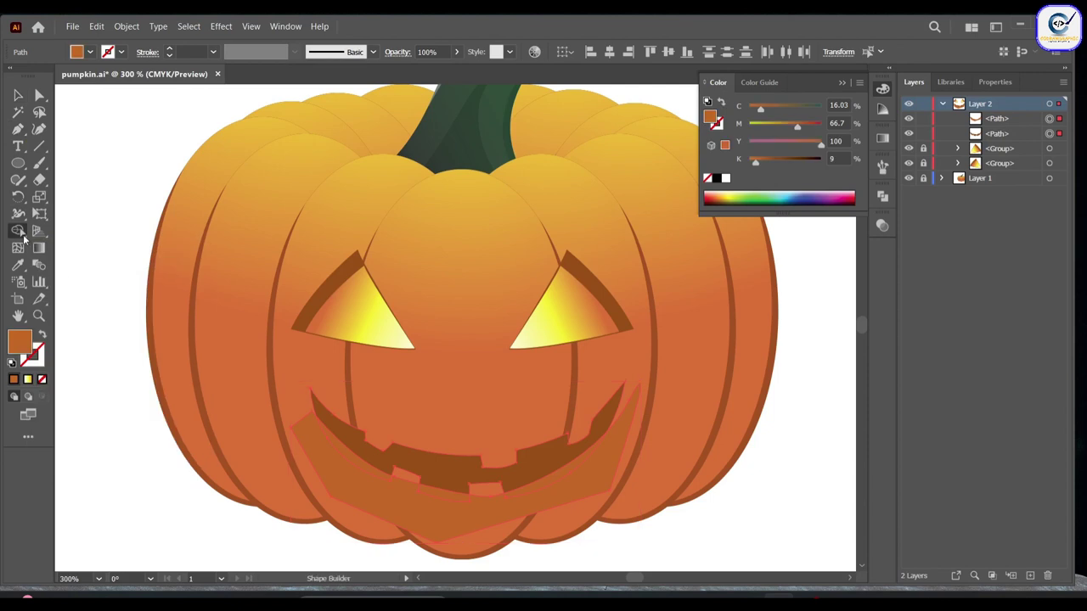
left_click(405, 492)
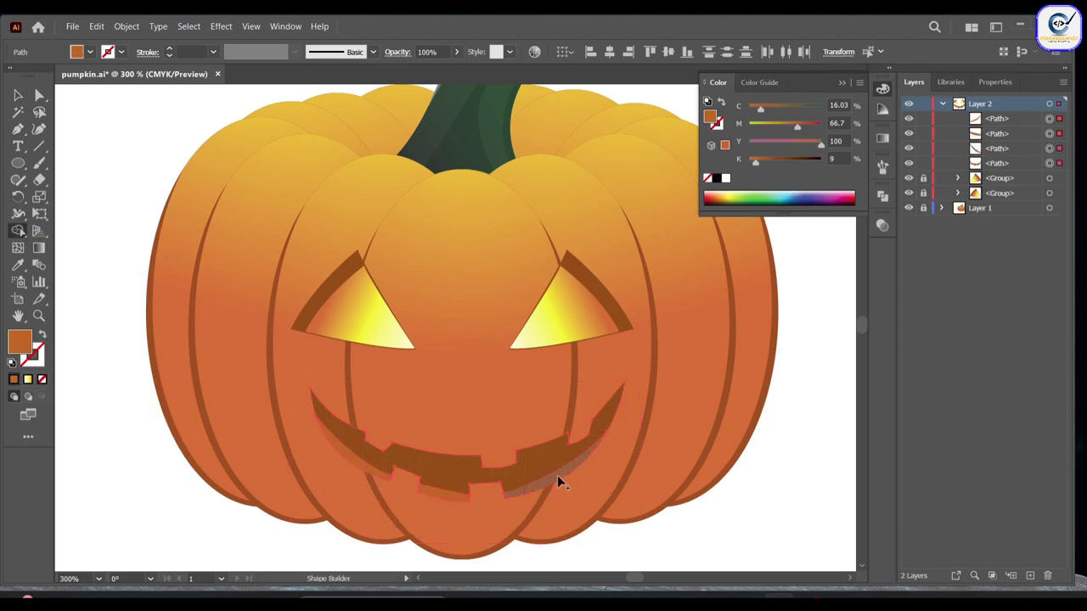
left_click(18, 96)
Draw lighter shading shapes on the left tooth and the bottom-centre tooth.
left_click(191, 449)
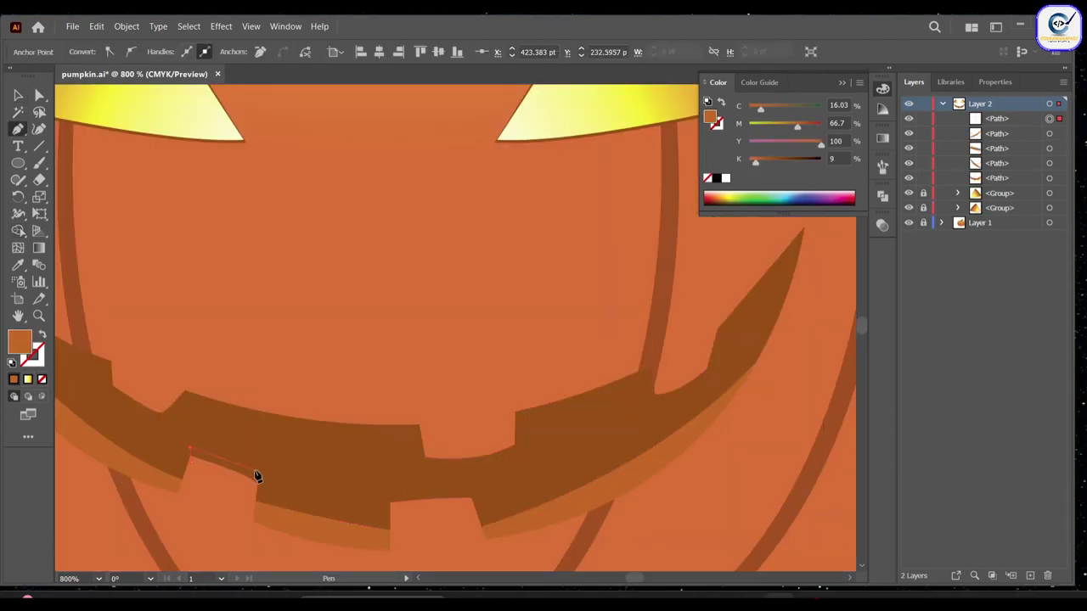
left_click(256, 470)
left_click(260, 511)
left_click(202, 497)
left_click(190, 448)
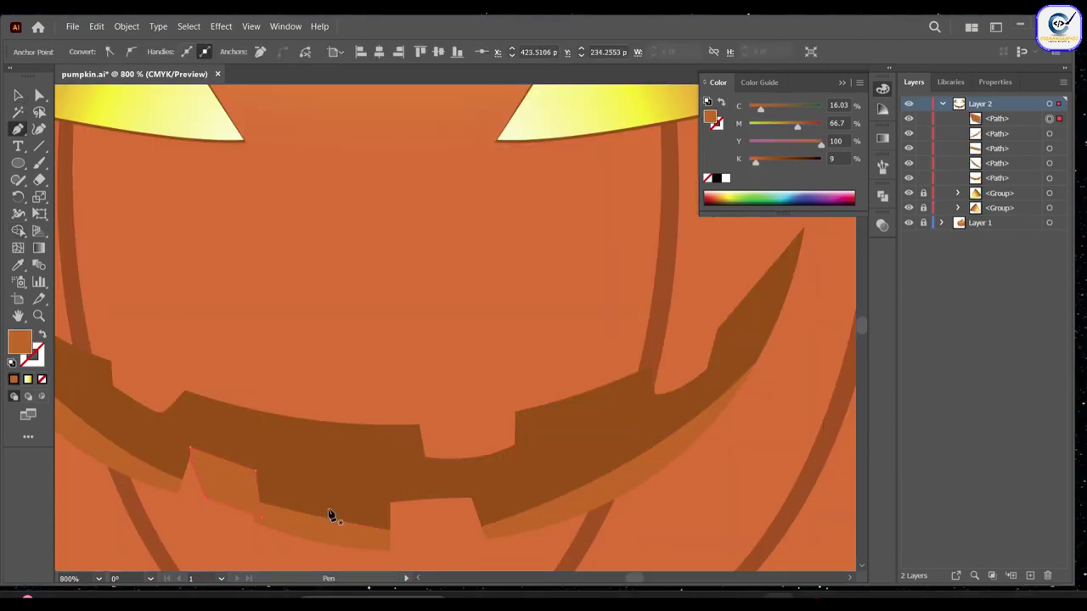
left_click(390, 489)
left_click(467, 485)
left_click(478, 520)
left_click(390, 533)
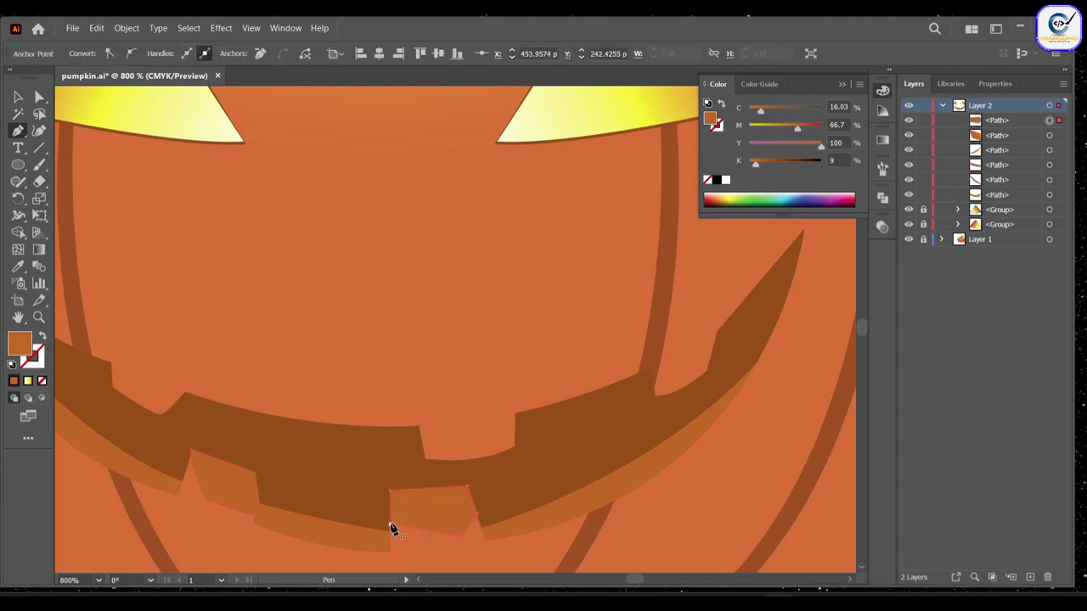
Trim the tooth shading pieces to fit inside the mouth with Shape Builder.
key("v")
left_click_drag(463, 486, 93, 376)
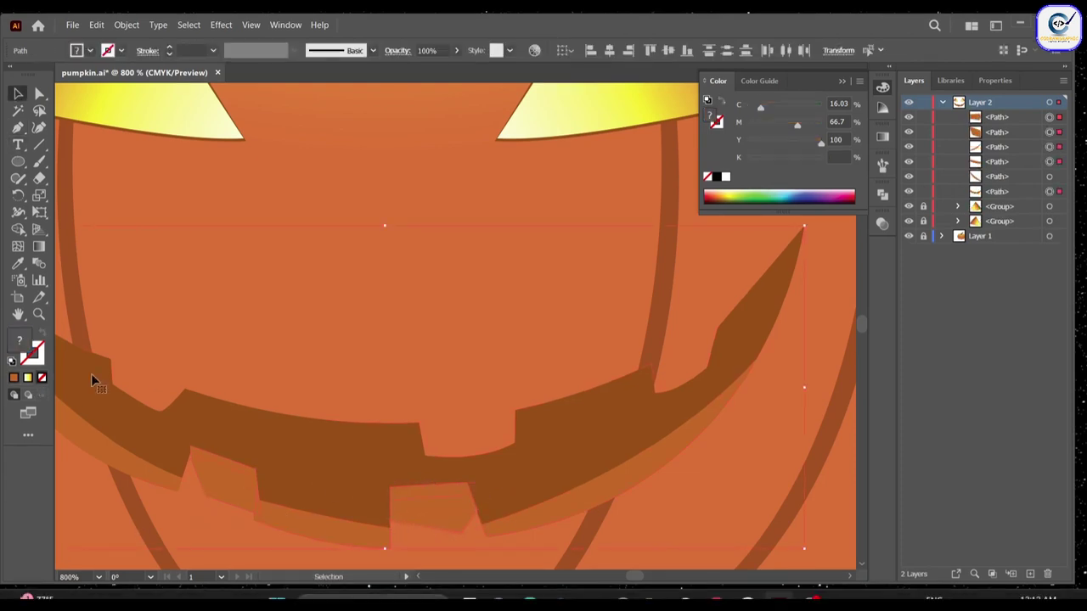
key("shift+m")
left_click_drag(197, 483, 351, 519)
left_click(429, 517)
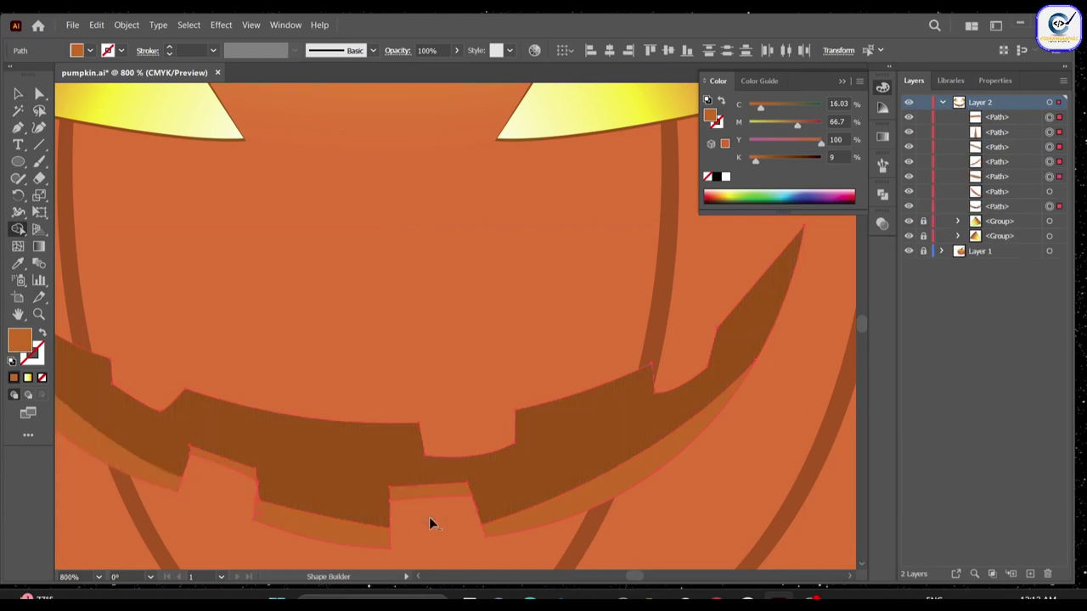
key("ctrl+minus")
Draw small triangular highlights on the upper-left, top-centre and upper-right teeth.
key("p")
left_click(248, 373)
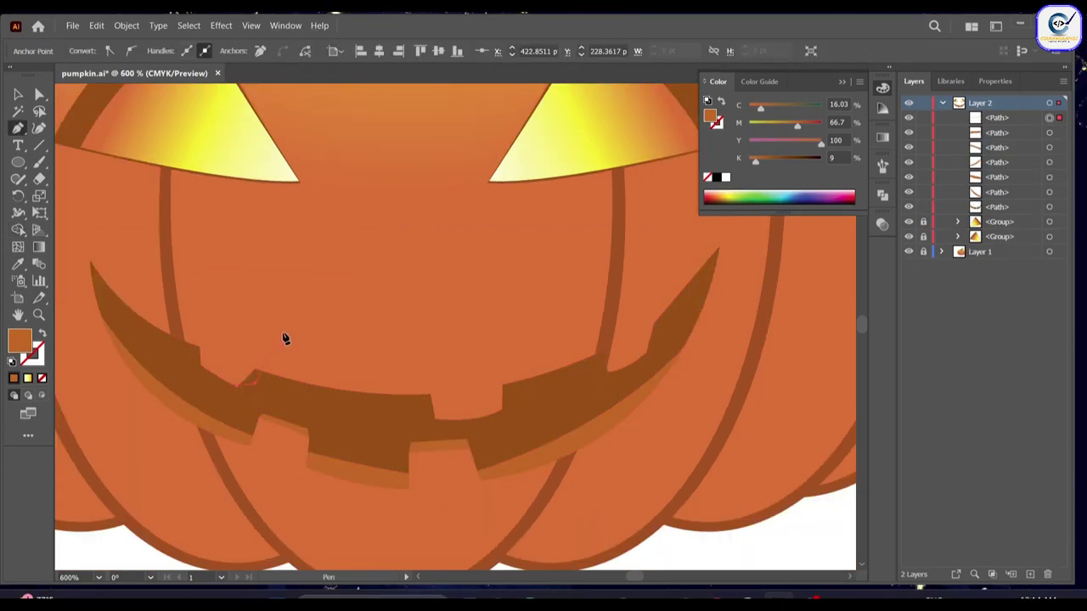
left_click(282, 338)
left_click(225, 349)
left_click(247, 382)
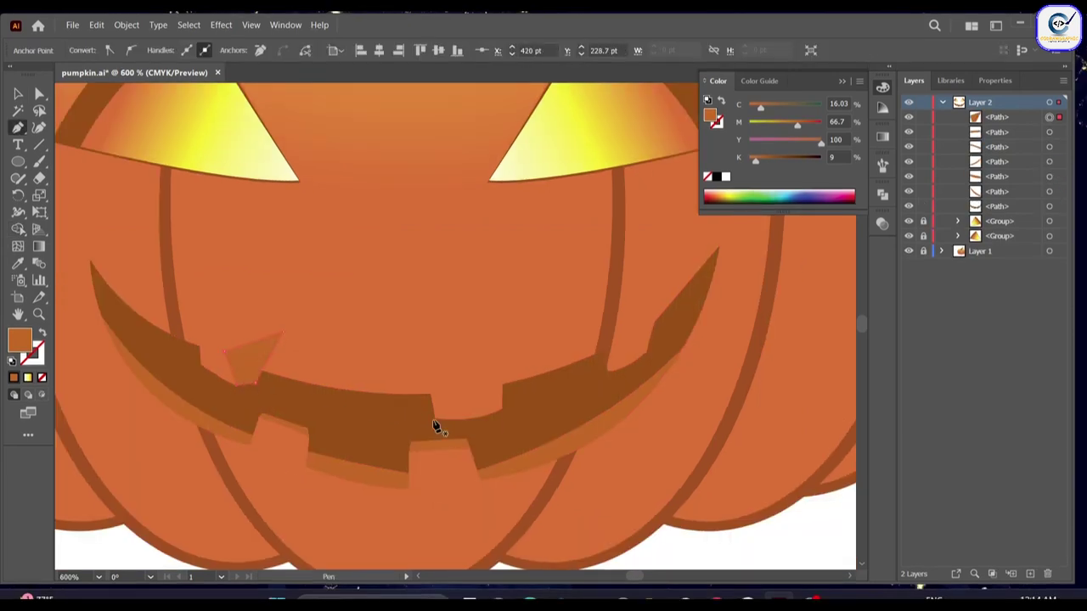
left_click(411, 390)
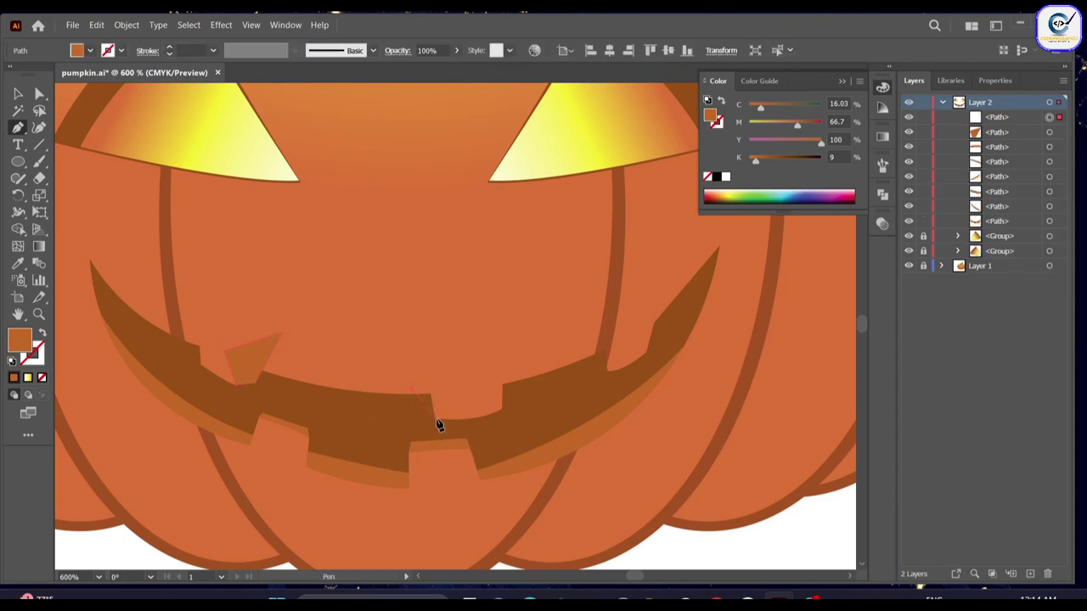
left_click(437, 420)
left_click(447, 395)
left_click(423, 372)
left_click(414, 391)
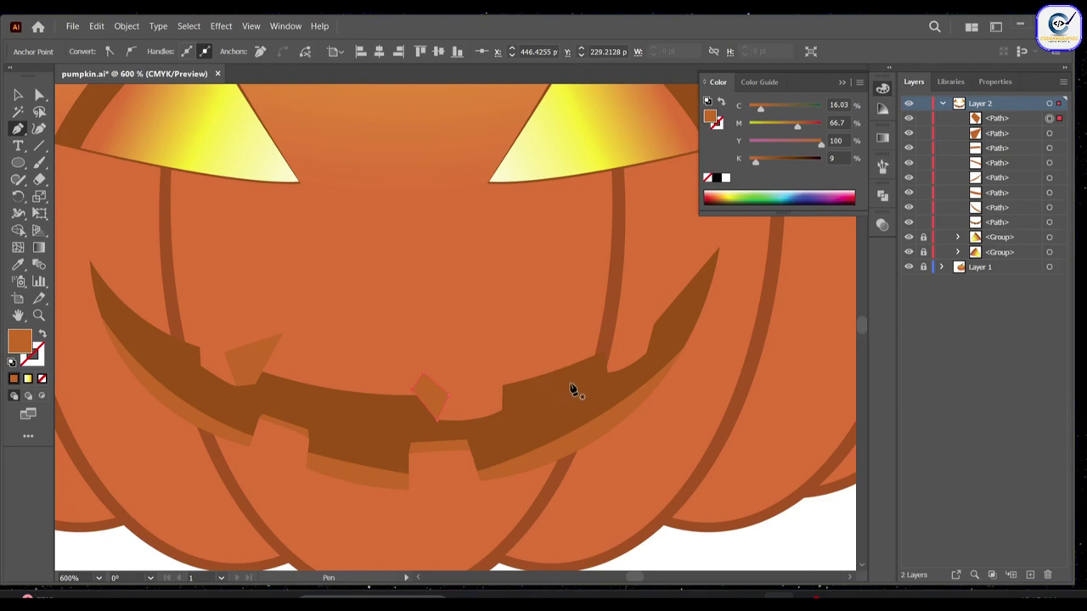
left_click(596, 354)
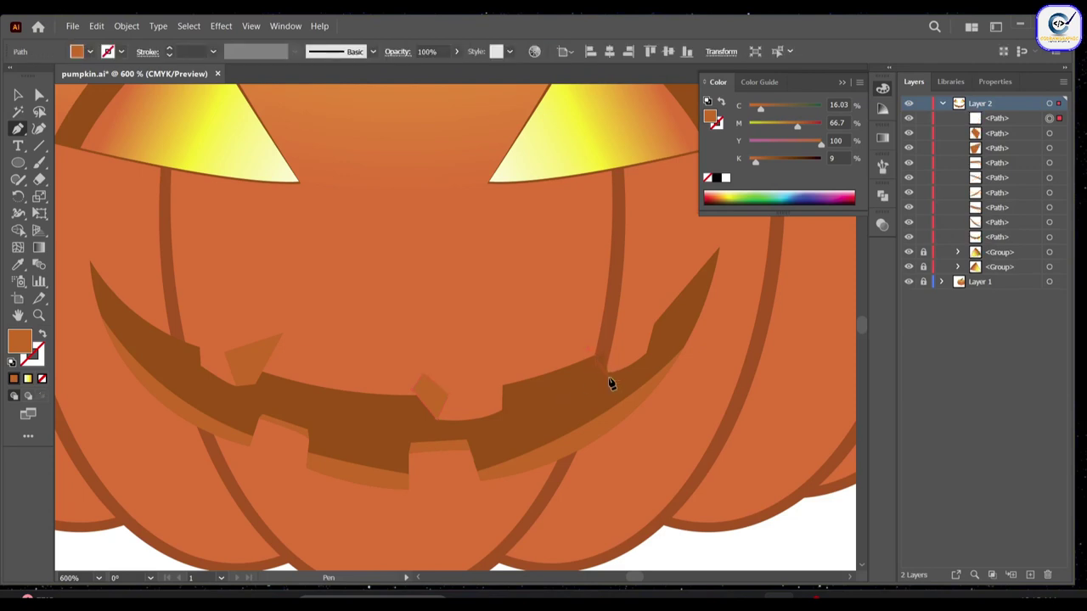
left_click(609, 376)
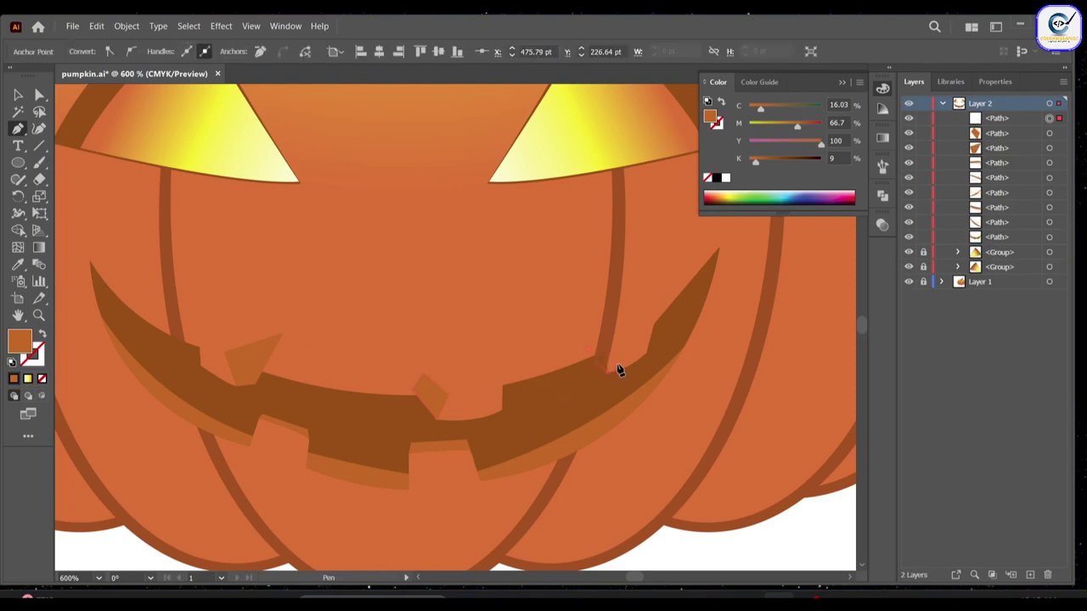
left_click(597, 341)
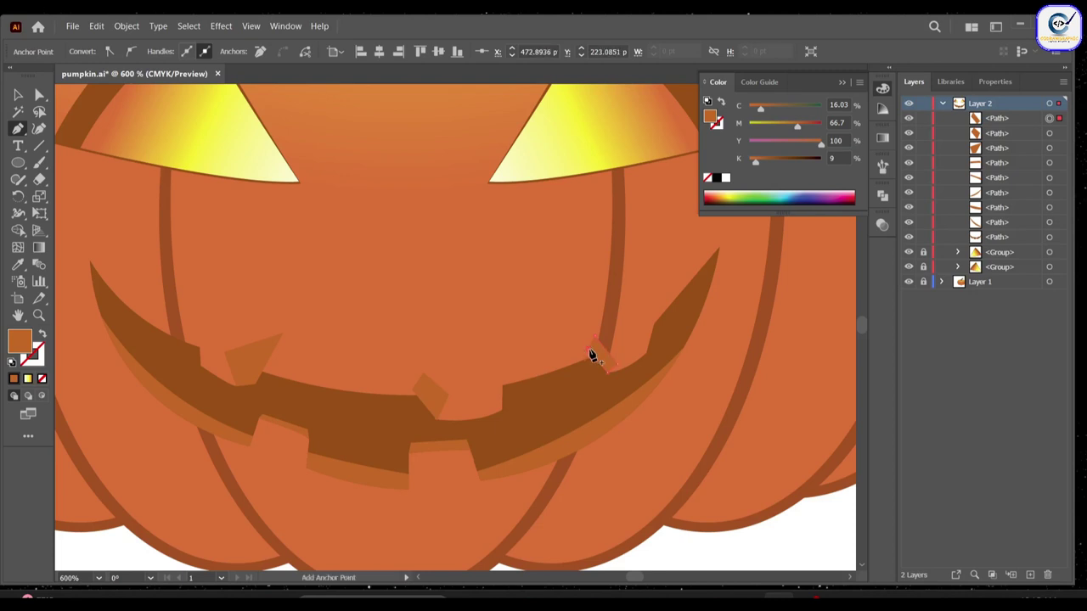
left_click(17, 94)
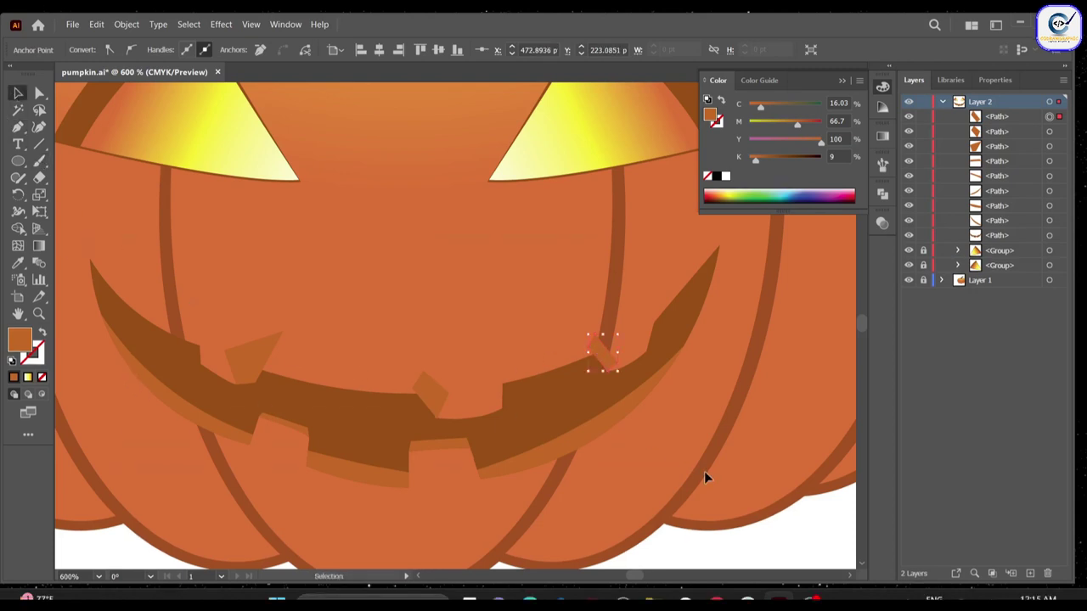
Merge the small notch region into the mouth with Shape Builder.
key("ctrl+a")
key("shift+m")
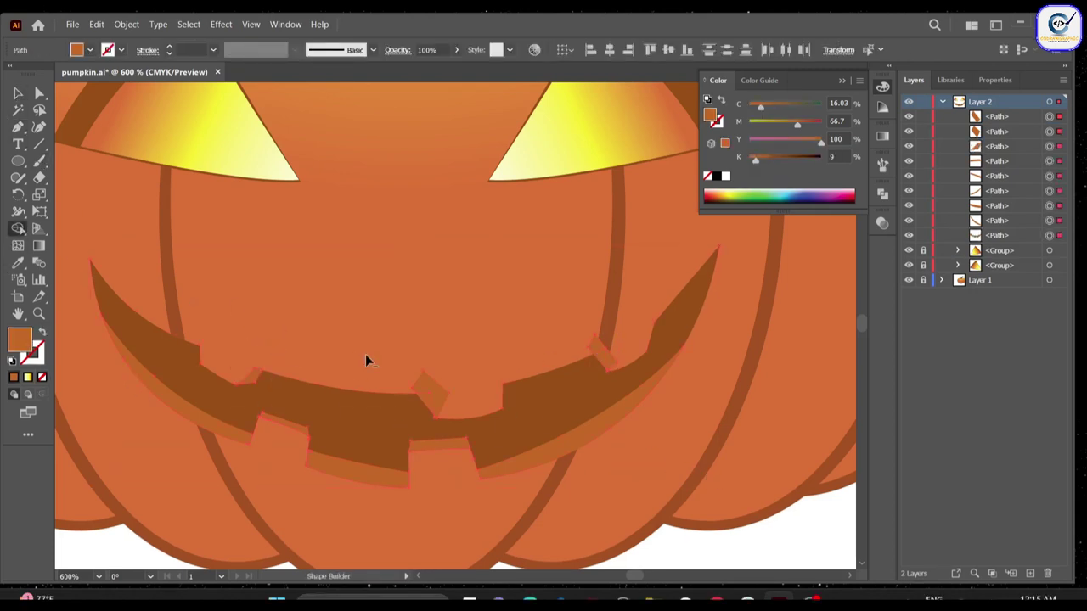
left_click(430, 391)
Give the mouth the eyes' yellow-to-orange gradient, running vertically from top to bottom.
key("ctrl+minus")
key("ctrl+minus")
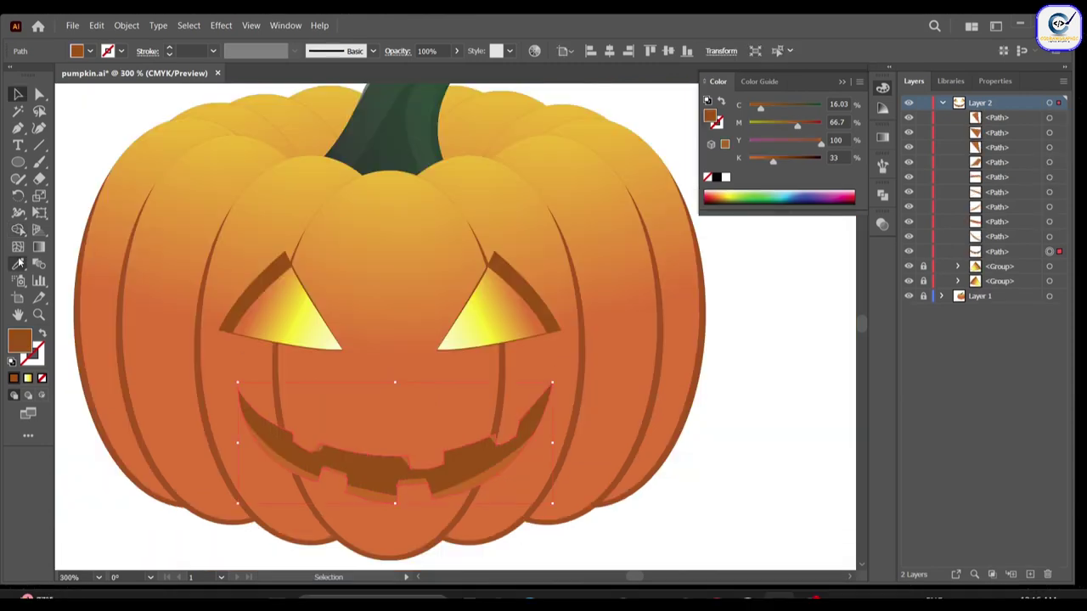
key("i")
left_click(301, 317)
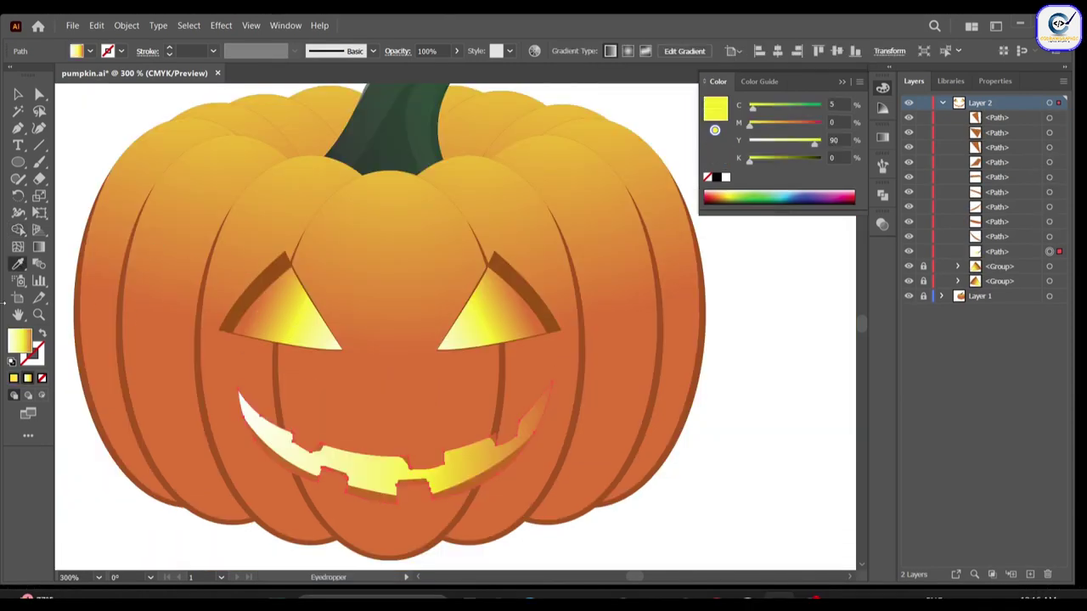
left_click(38, 248)
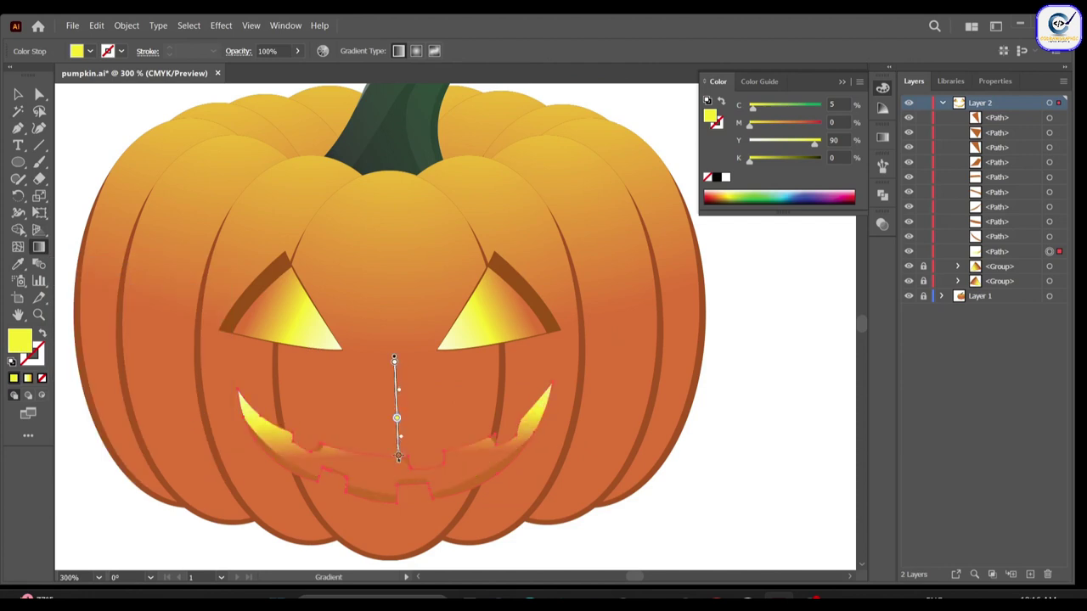
mouse_move(386, 305)
left_mouse_down()
mouse_move(377, 472)
mouse_move(360, 503)
mouse_move(396, 500)
mouse_move(398, 514)
left_mouse_up()
key("v")
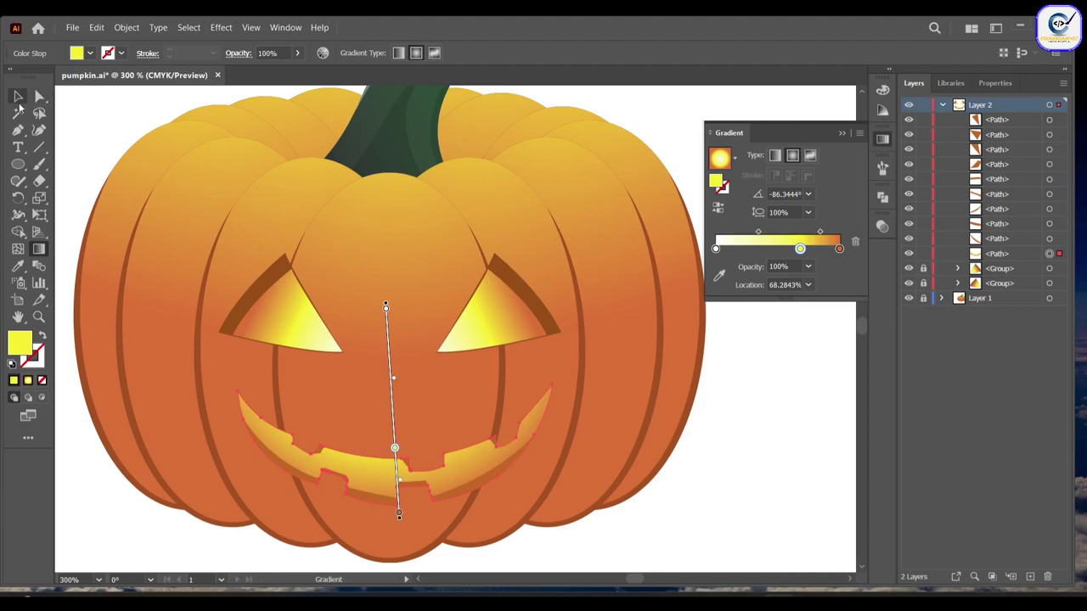
key("ctrl+shift+a")
scroll(306, 416, "up", 3)
key("p")
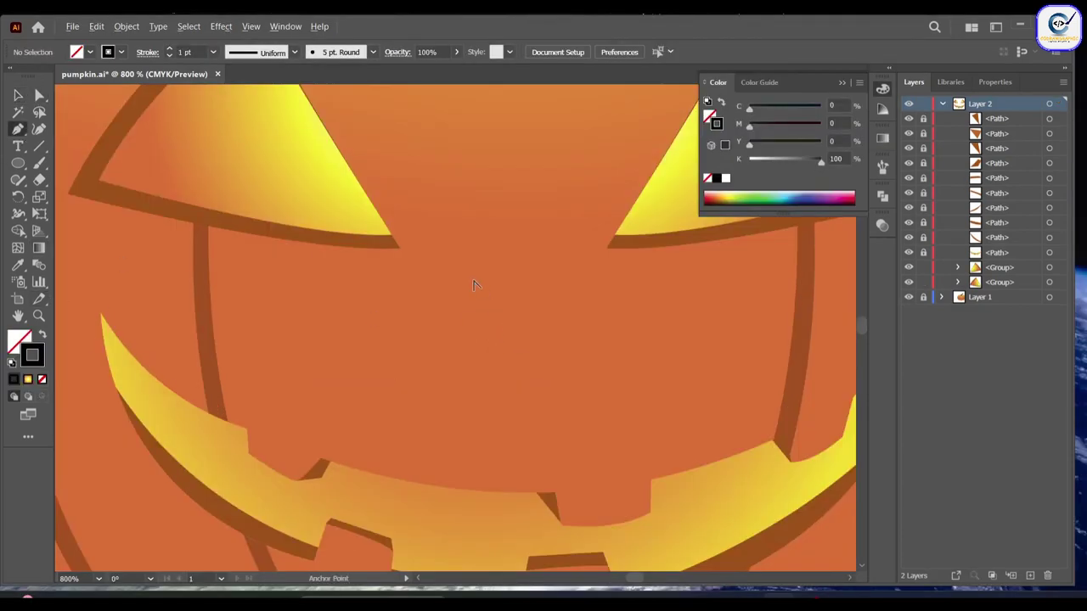
scroll(477, 287, "down", 3)
Draw a triangular nose below the eyes and fill it with the eye outline's brown.
left_click(473, 273)
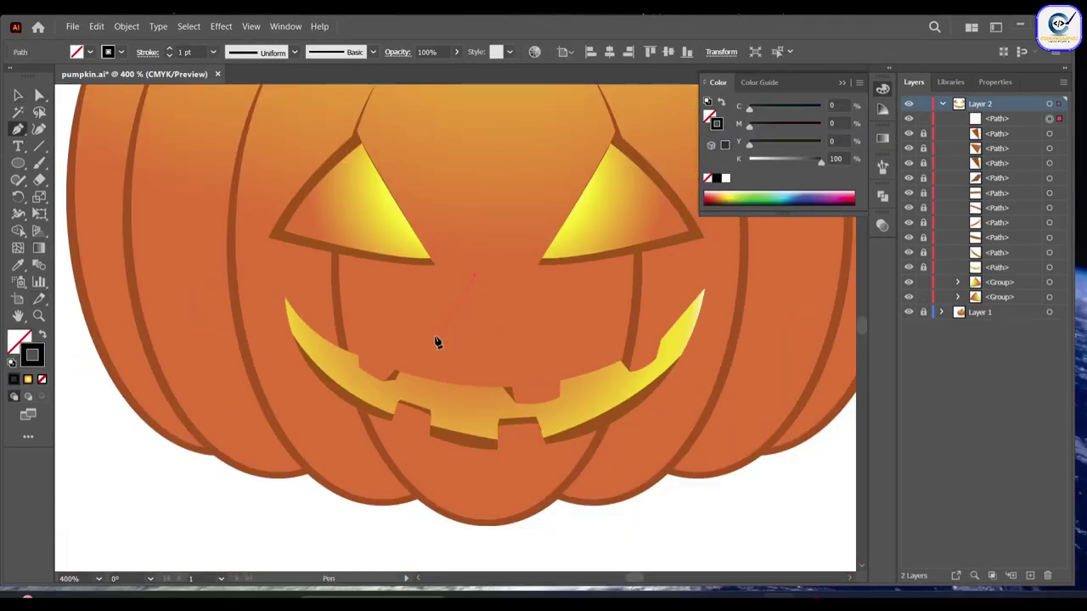
left_click(425, 337)
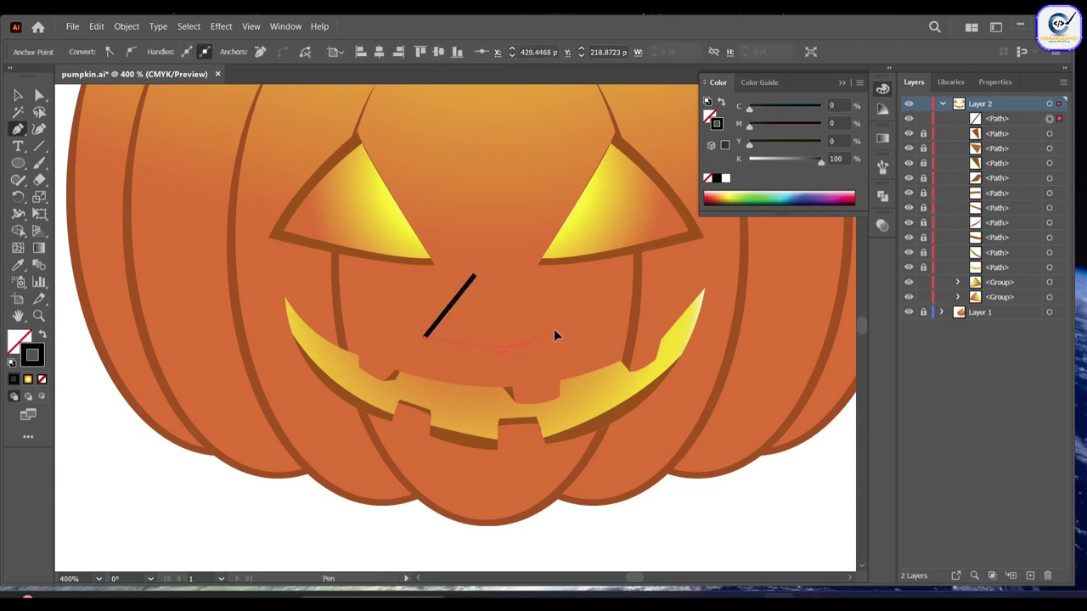
left_click_drag(526, 345, 560, 327)
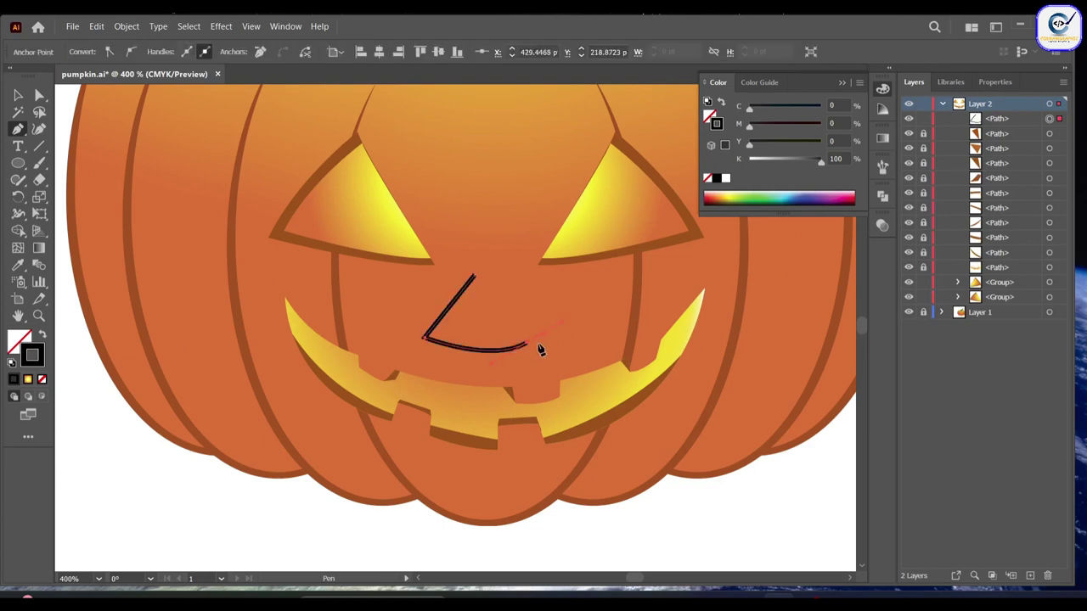
left_click(475, 276)
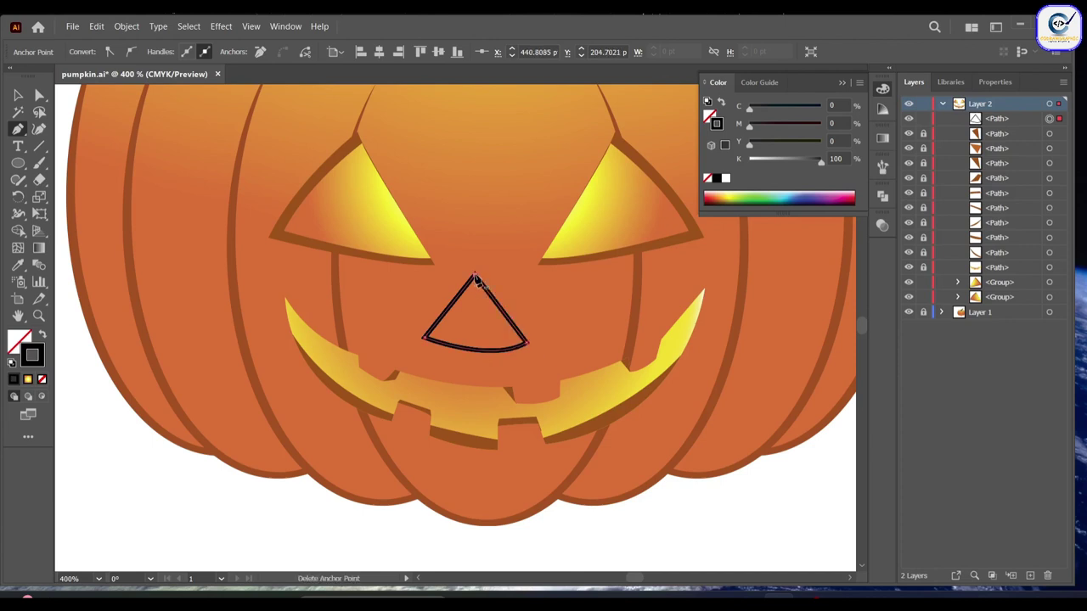
key("v")
left_click(17, 265)
left_click(297, 196)
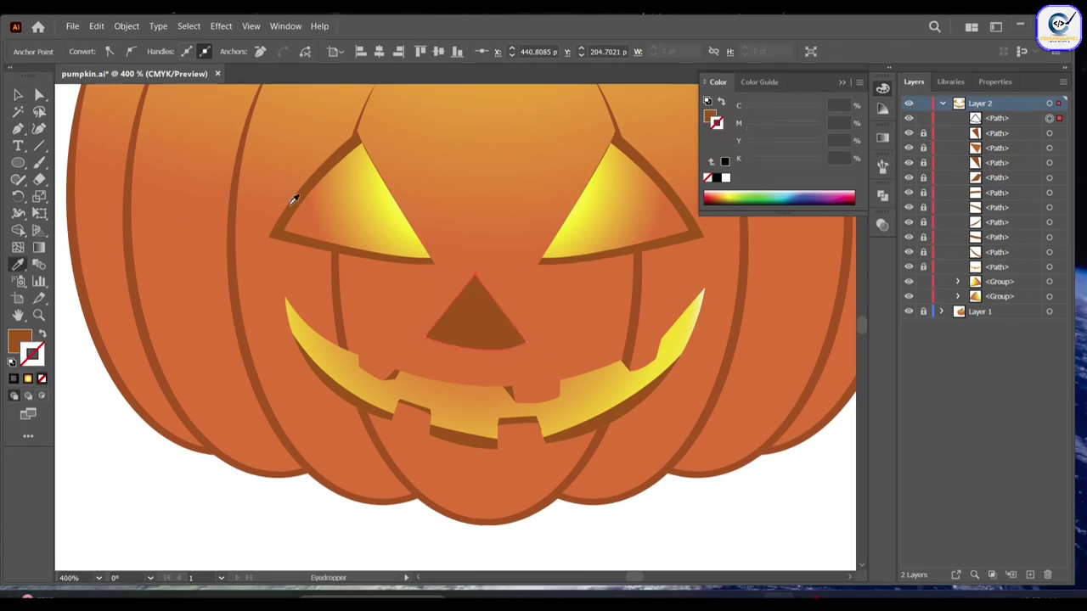
key("v")
Paste a copy of the nose in front and give it the eyes' yellow gradient.
key("ctrl+plus")
key("ctrl+plus")
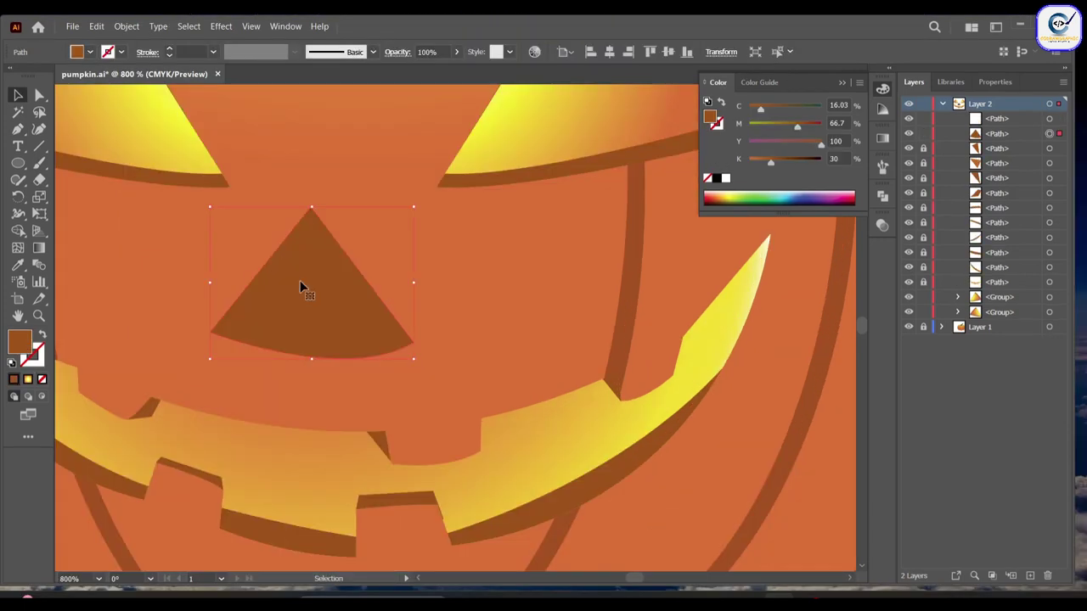
key("ctrl+c")
key("ctrl+f")
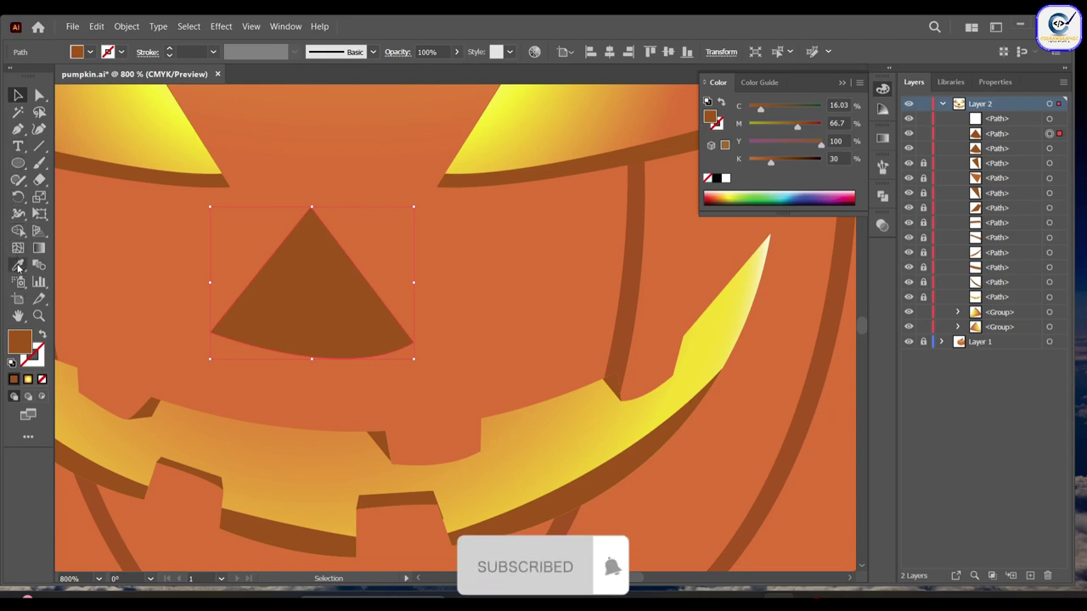
left_click(18, 267)
left_click(127, 109)
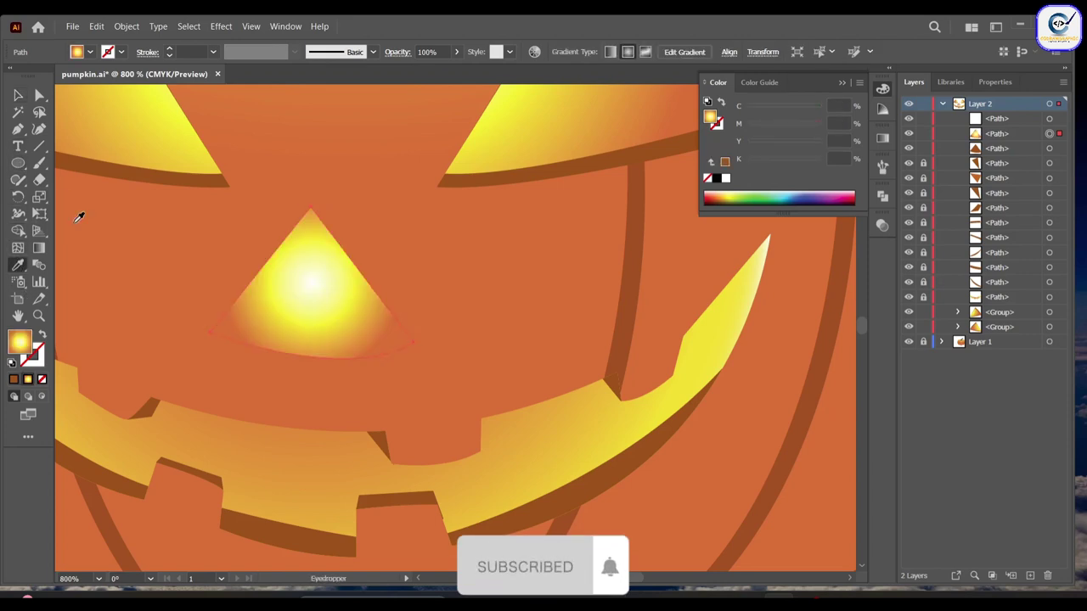
Resize the gradient copy into an inner triangle and run its gradient vertically.
key("v")
left_click_drag(412, 206, 408, 228)
left_click_drag(326, 289, 311, 272)
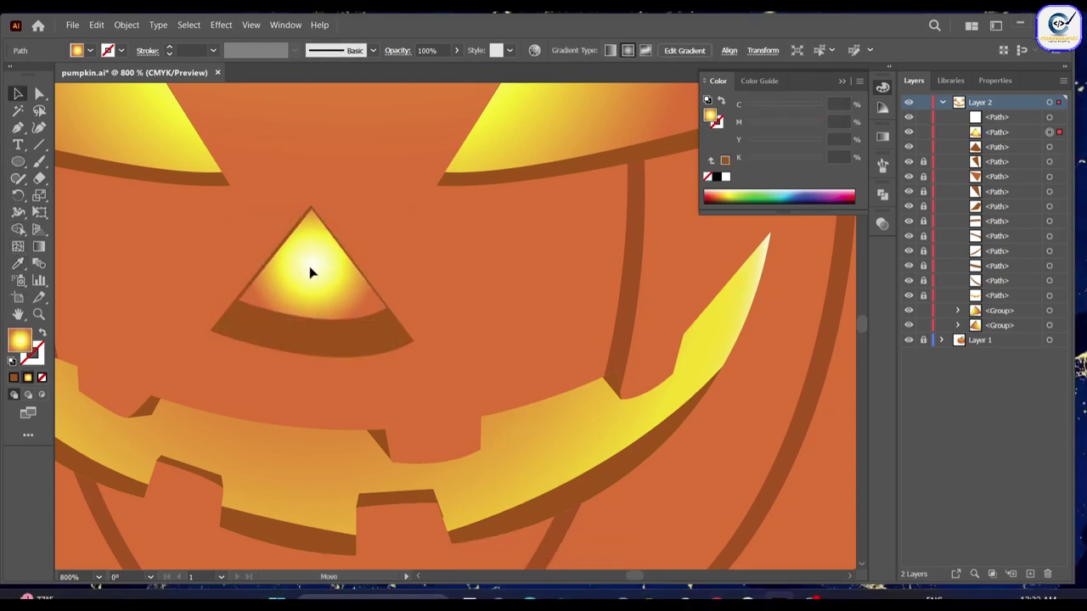
left_click_drag(311, 317, 311, 334)
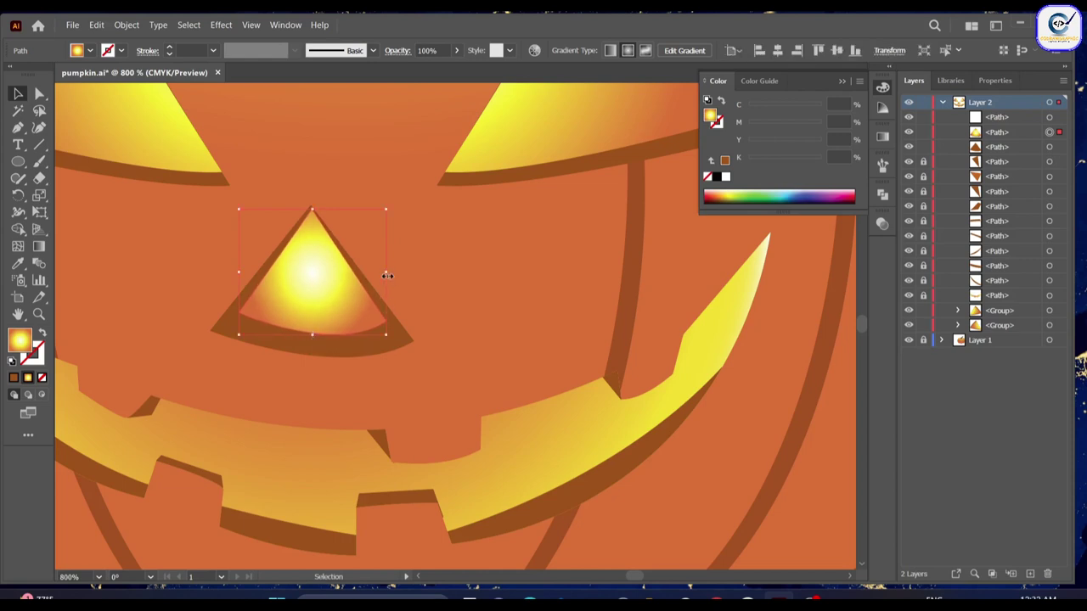
left_click_drag(388, 276, 395, 275)
left_click_drag(240, 273, 225, 273)
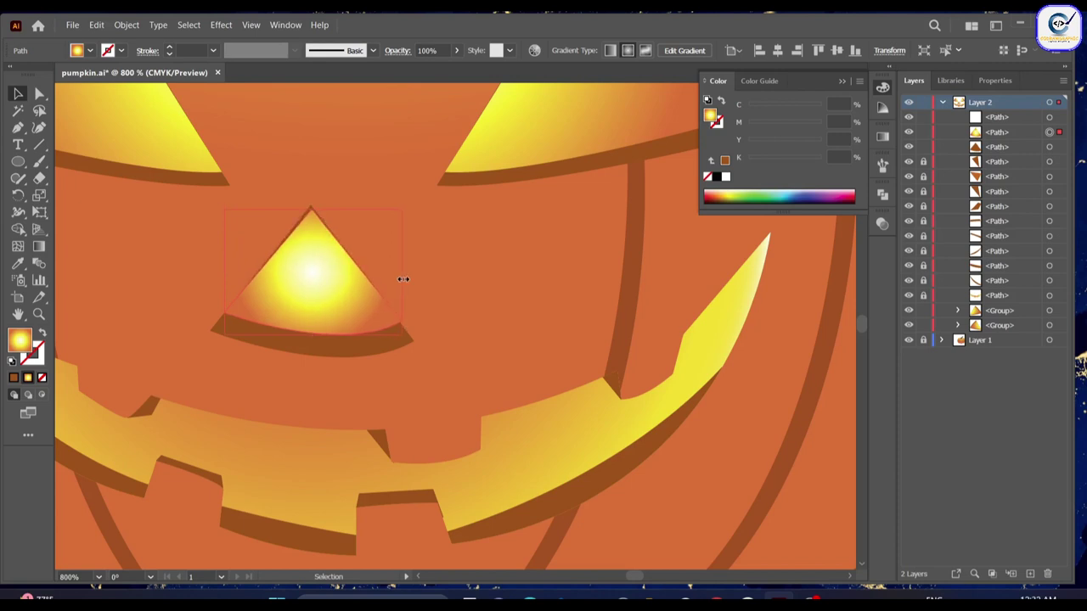
left_click(39, 247)
left_click_drag(317, 154, 309, 328)
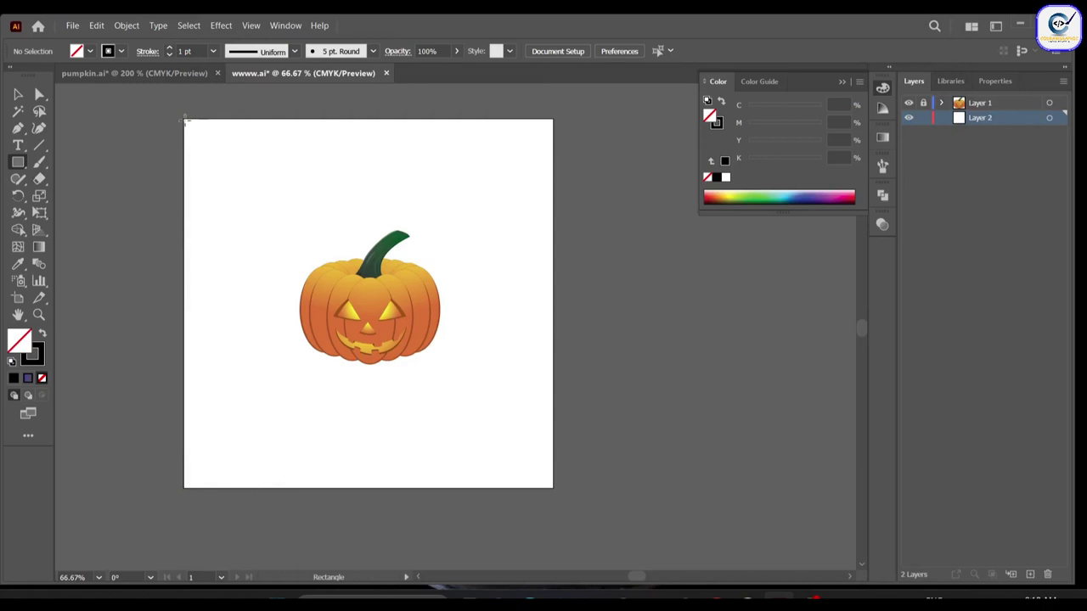
Cover the artboard with a rectangle filled by a radial gradient, yellow centre to red-orange edges.
mouse_move(183, 122)
left_mouse_down()
mouse_move(557, 473)
mouse_move(550, 465)
left_mouse_up()
left_click(42, 335)
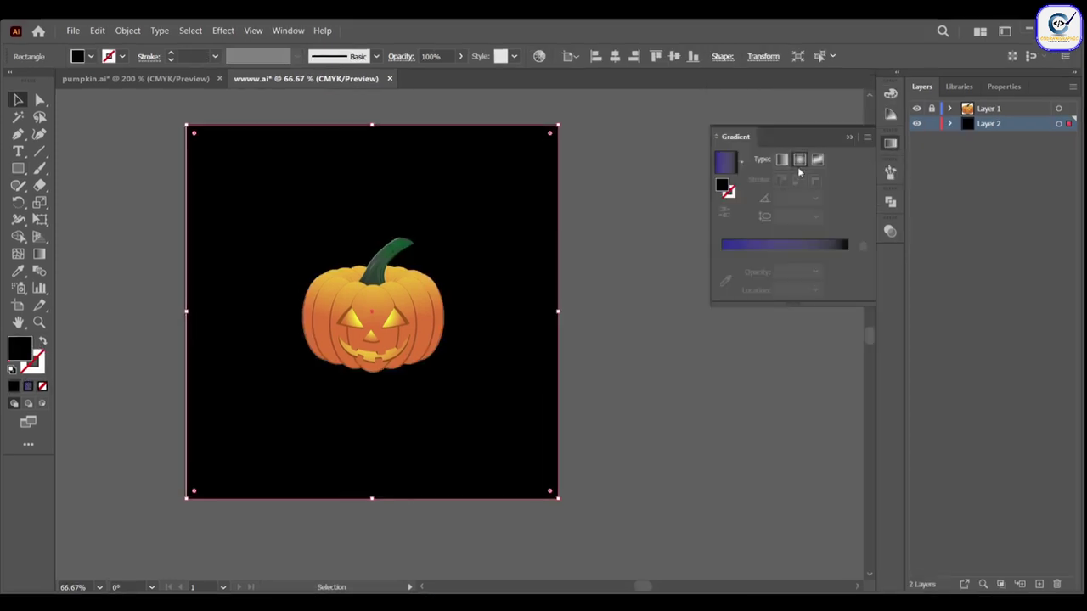
left_click(799, 160)
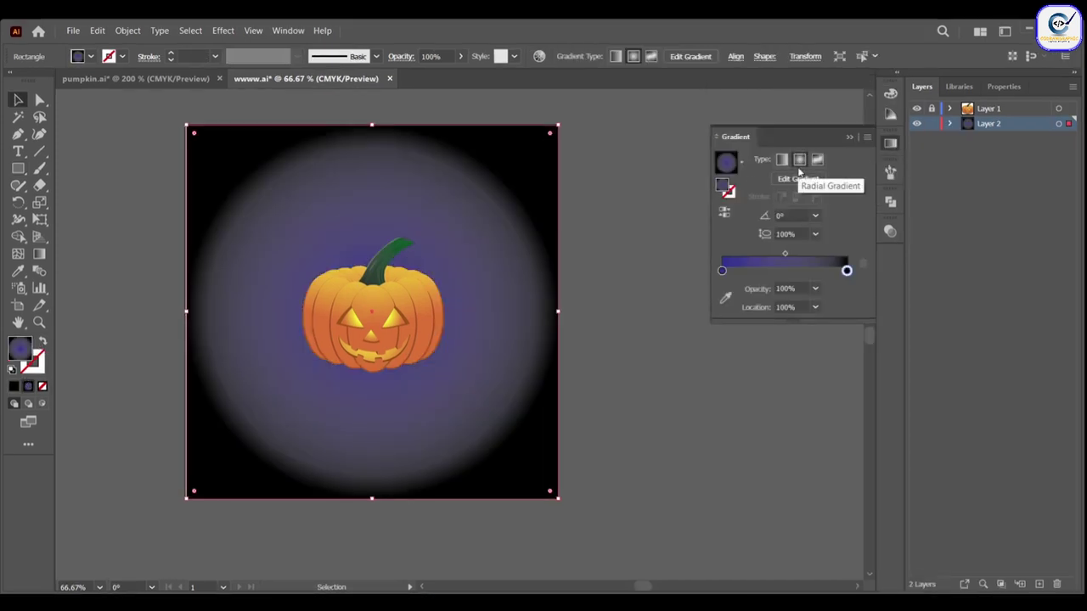
double_click(846, 272)
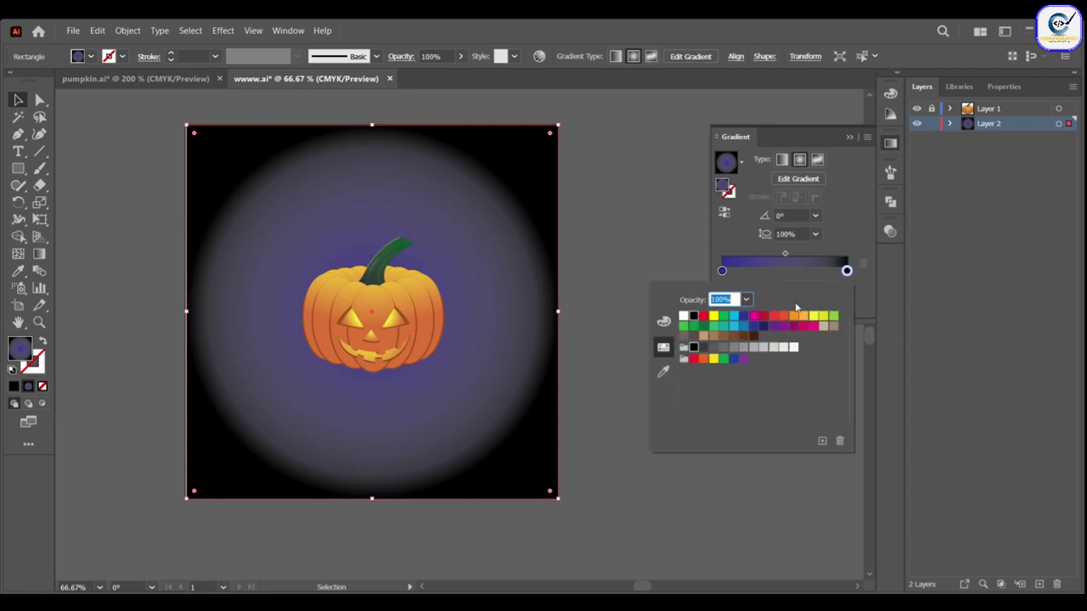
left_click(788, 319)
double_click(722, 270)
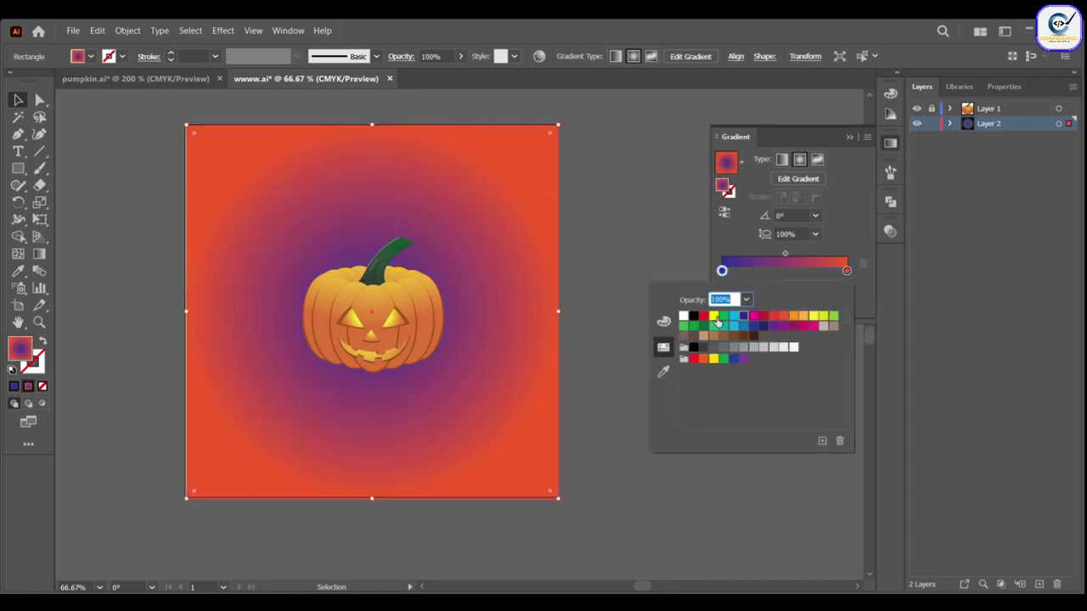
left_click(716, 319)
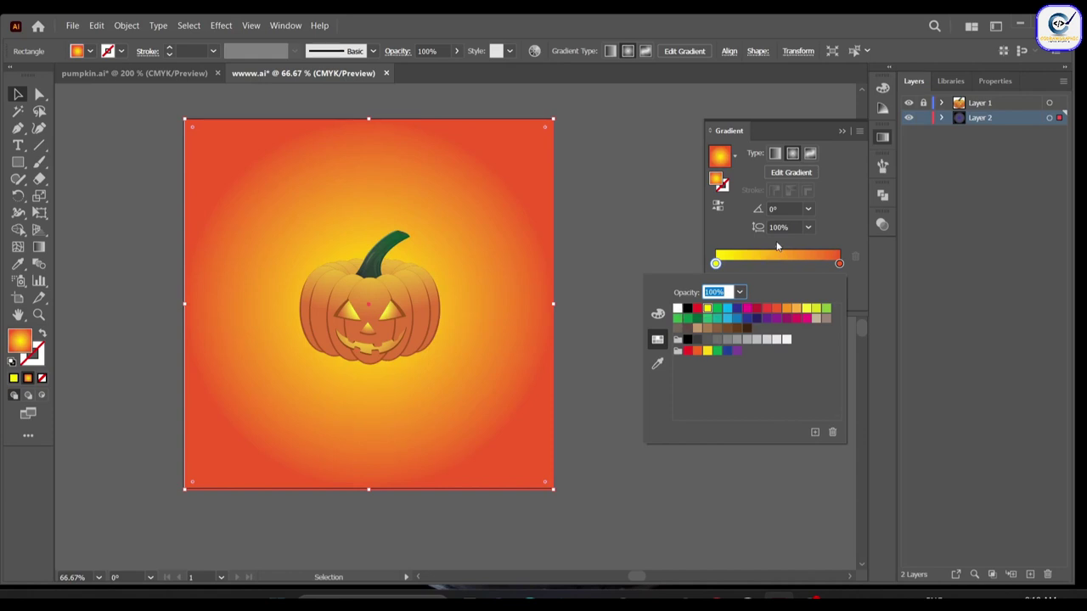
left_click(777, 246)
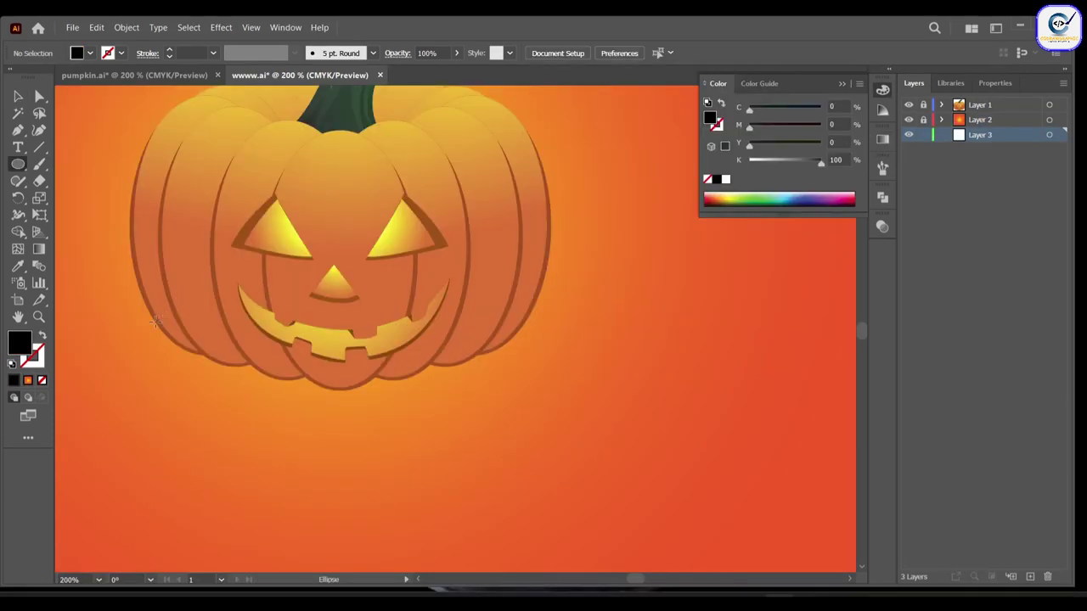
Draw a flat ellipse across the pumpkin's base and set it to Multiply at 50% opacity.
left_click_drag(153, 322, 529, 394)
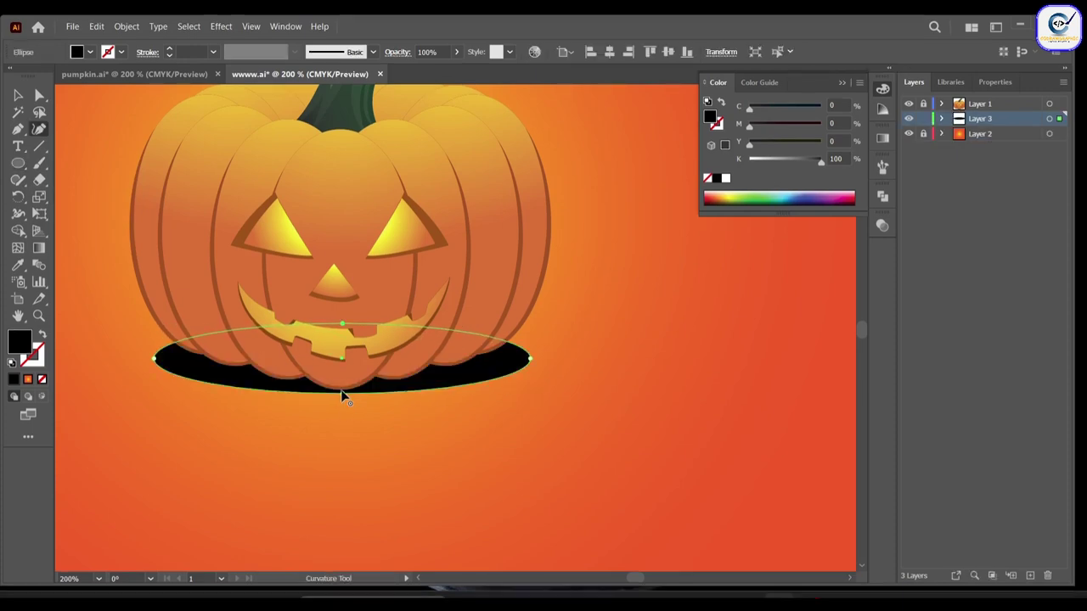
left_click_drag(343, 393, 343, 405)
key("v")
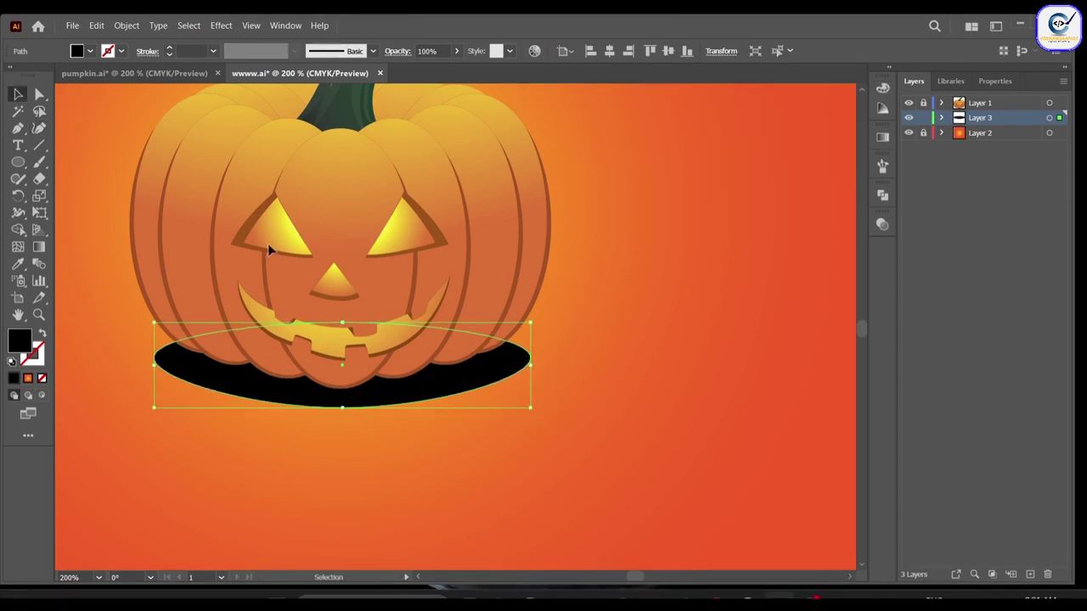
left_click(883, 225)
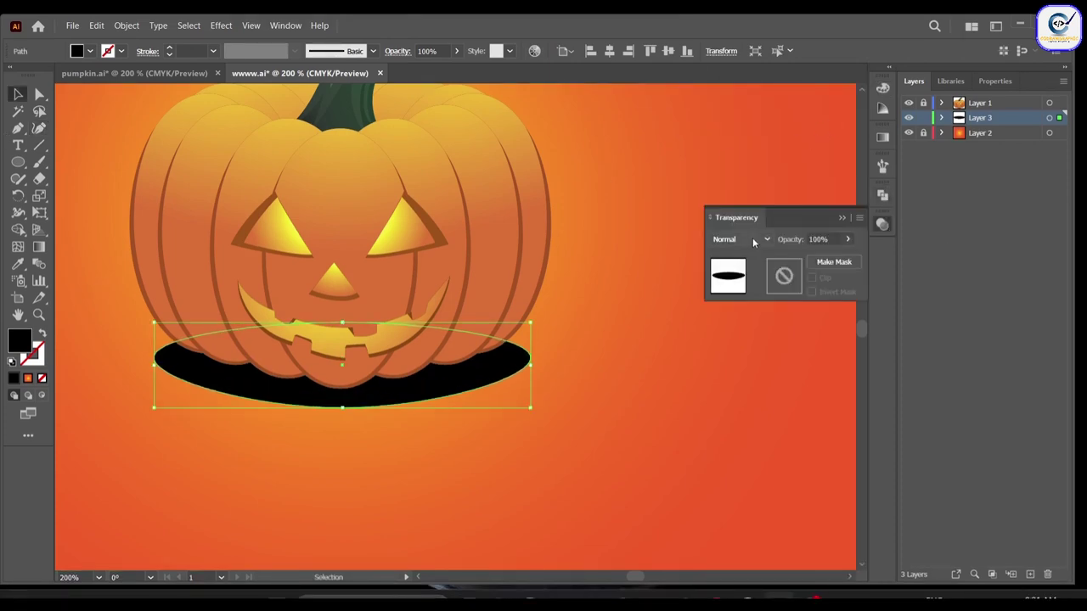
left_click(753, 239)
left_click(755, 266)
left_click(818, 239)
type("50")
key("Return")
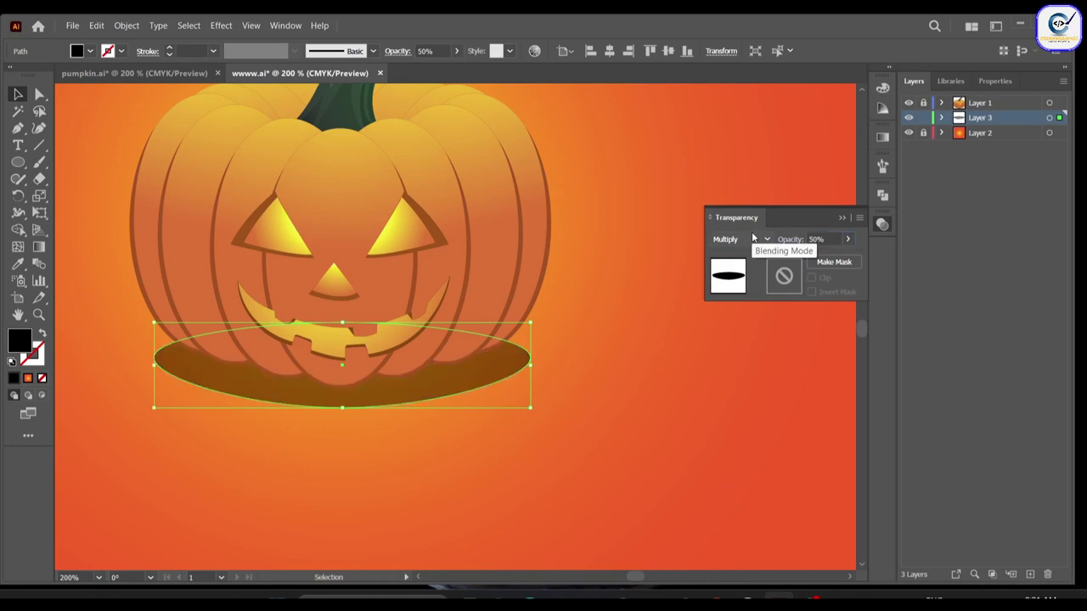
Apply a Gaussian Blur with an increased radius to the shadow ellipse to soften it.
left_click(734, 359)
left_click(302, 400)
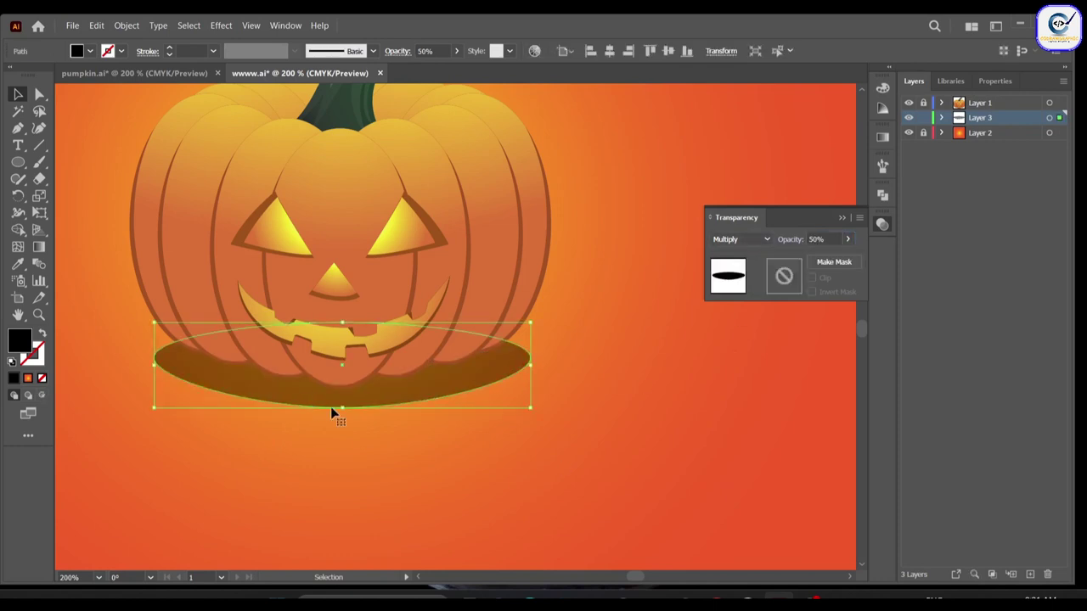
left_click(227, 26)
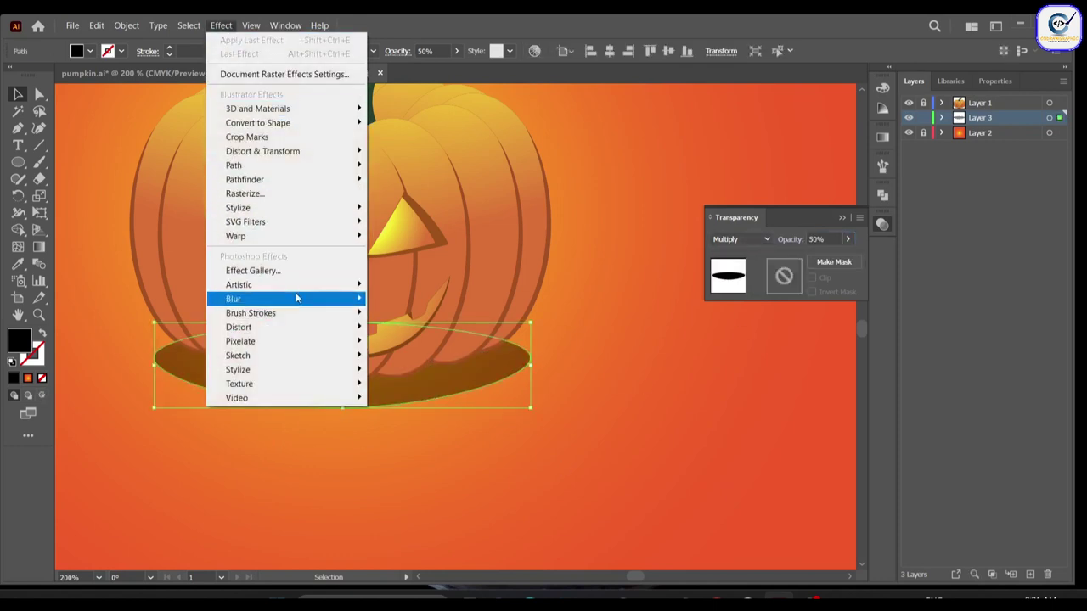
left_click(416, 297)
left_click_drag(584, 207, 603, 207)
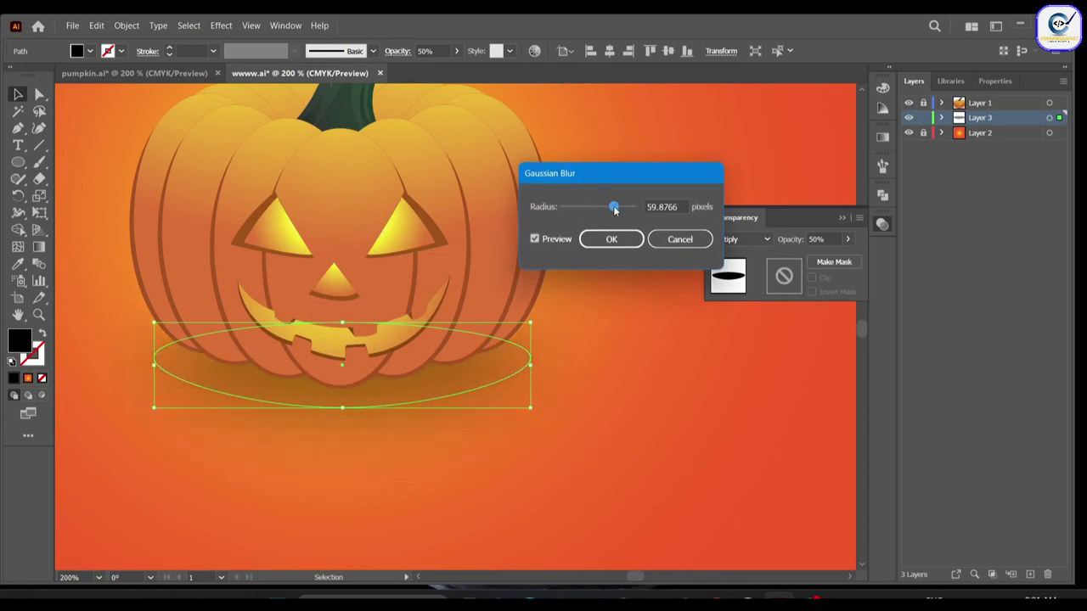
left_click(611, 238)
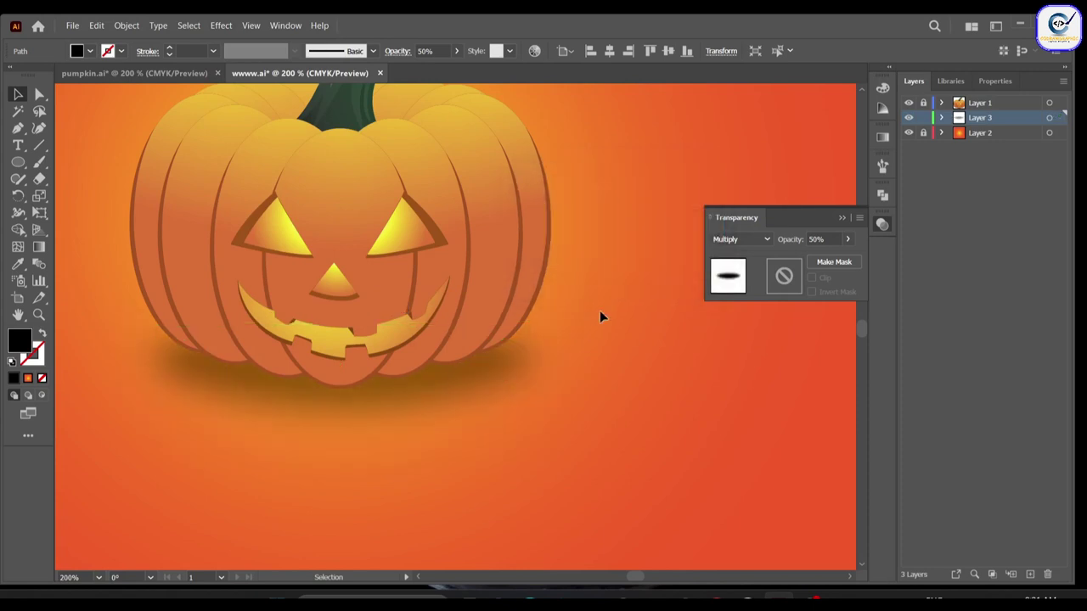